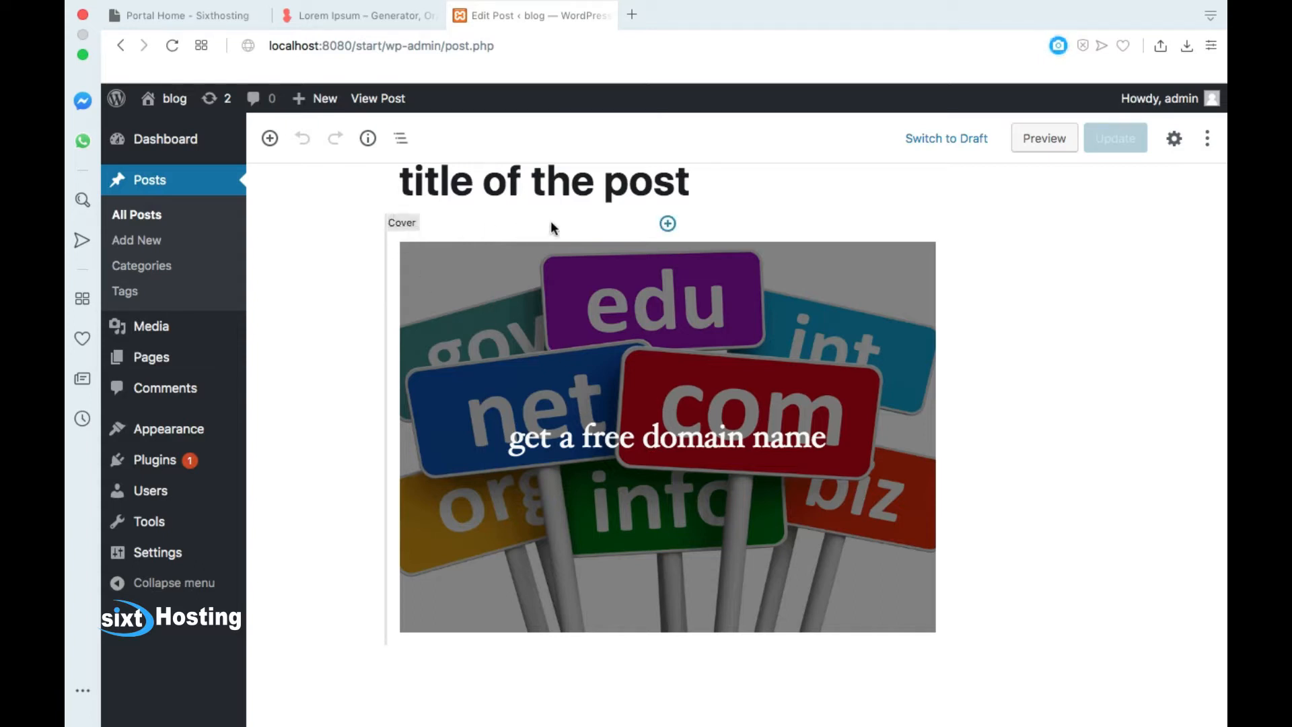
Step: Browse the block inserter list and close it without adding a block
scroll(425, 221, up, 2)
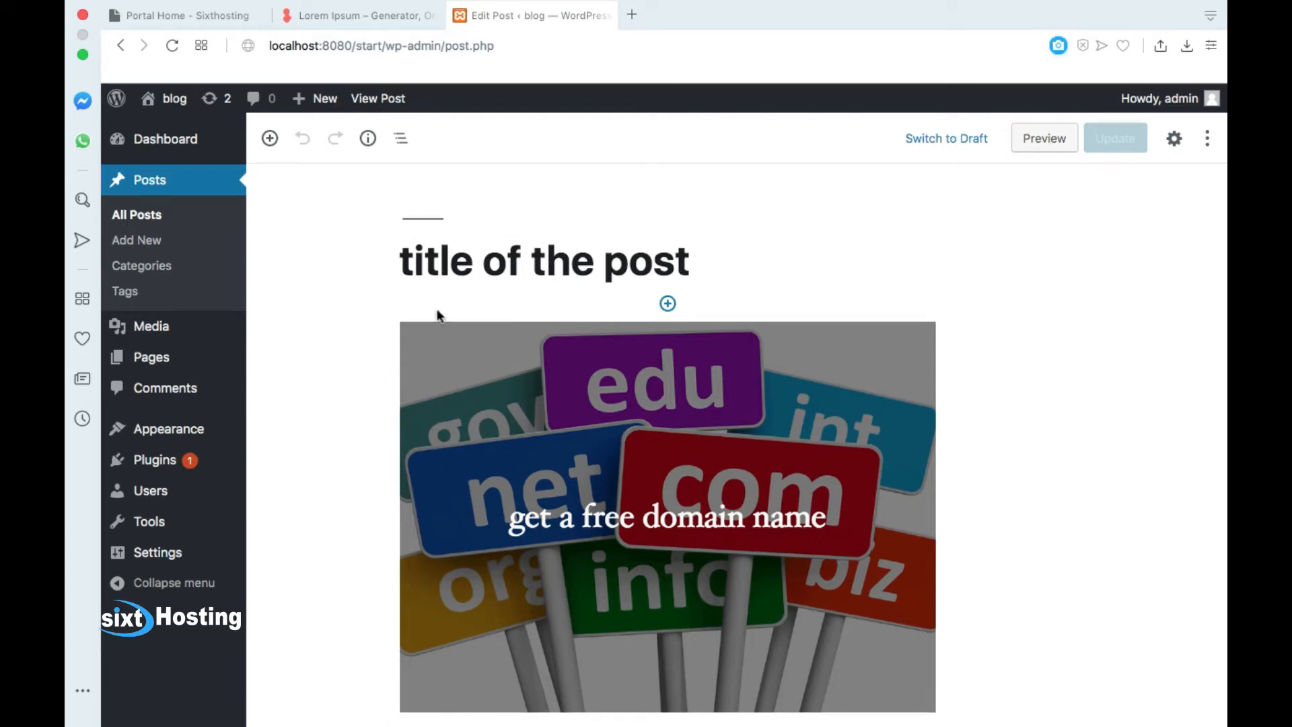
scroll(376, 343, down, 2)
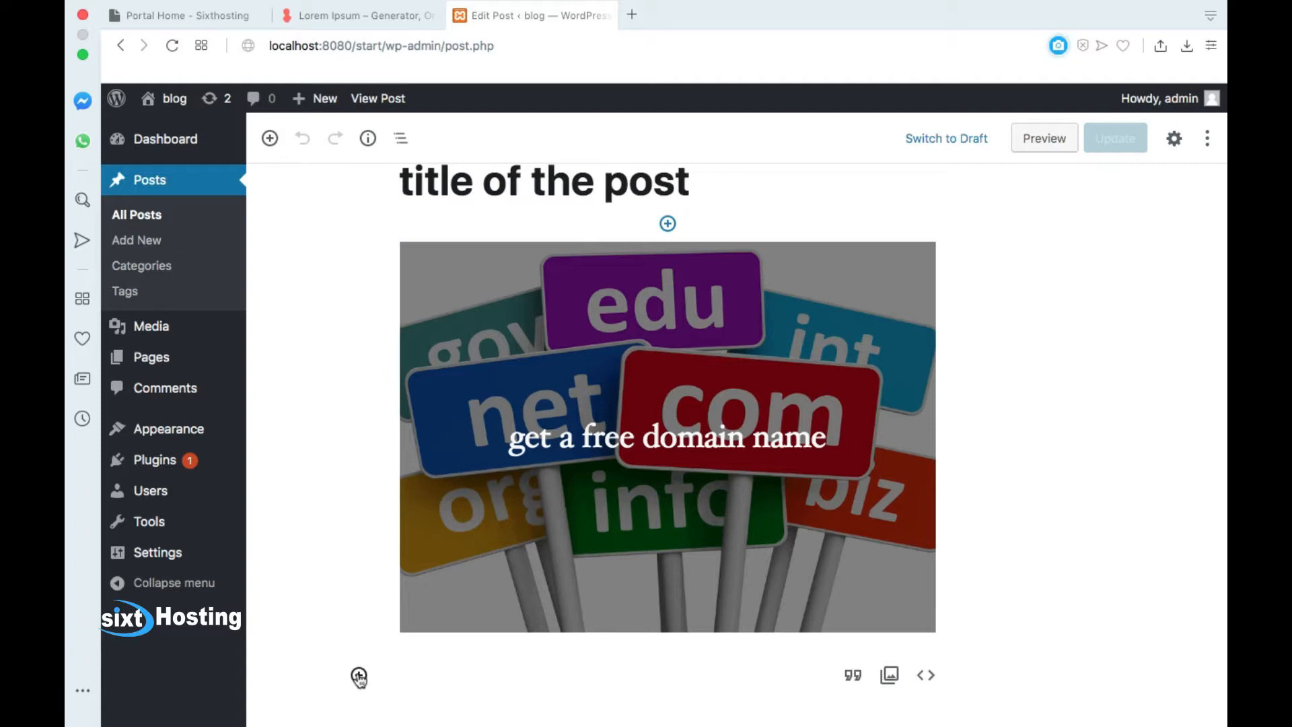
click(358, 676)
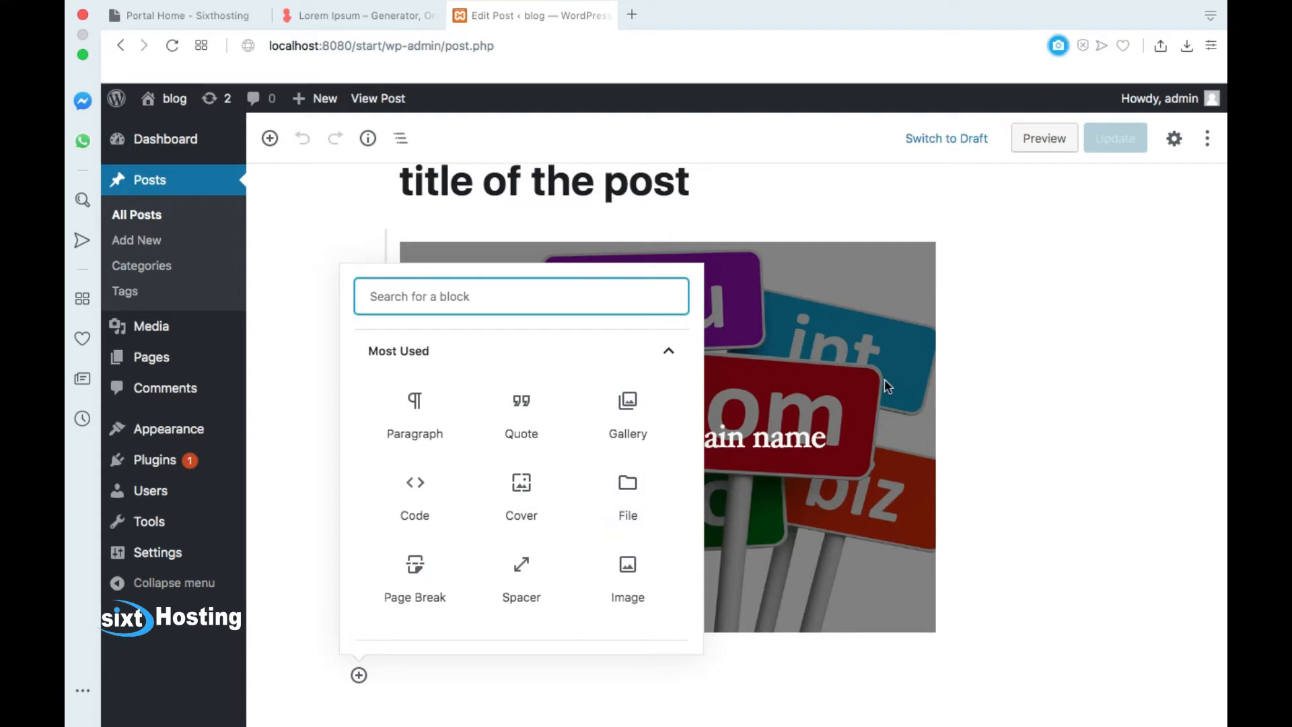
click(974, 363)
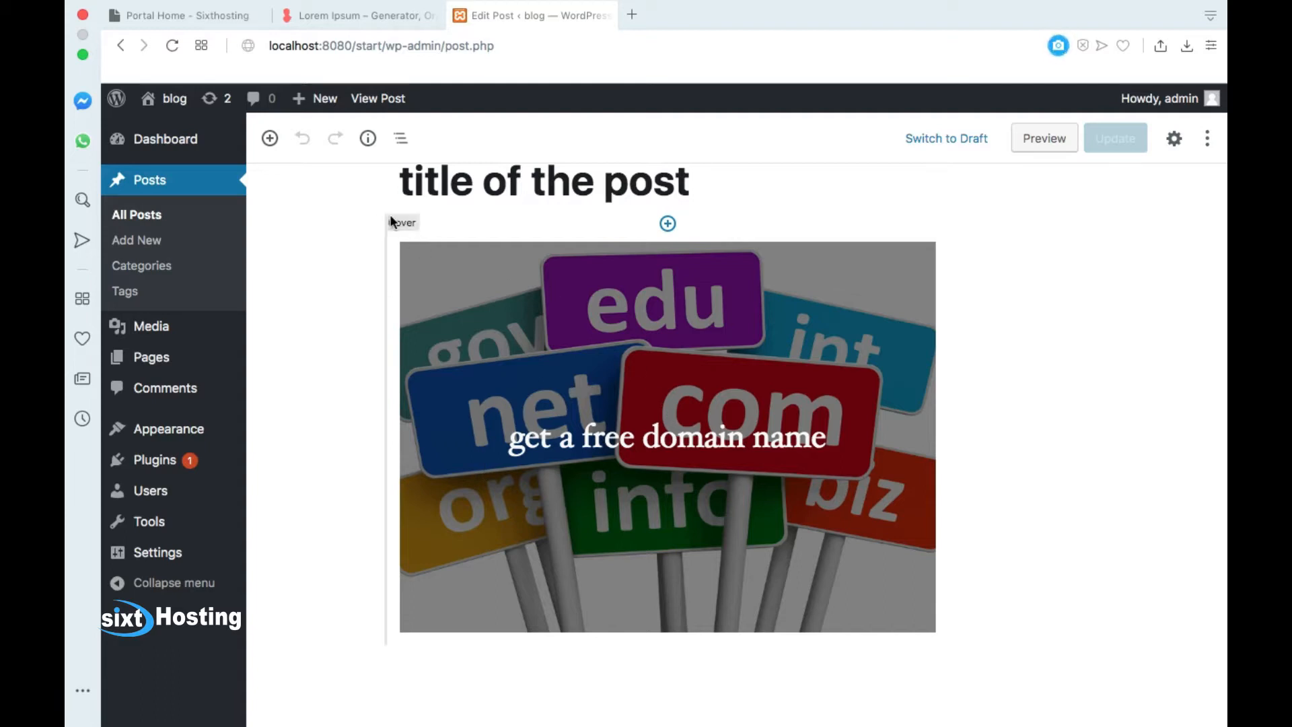
Step: Delete the 'get a free domain name' cover image block from the post
click(572, 241)
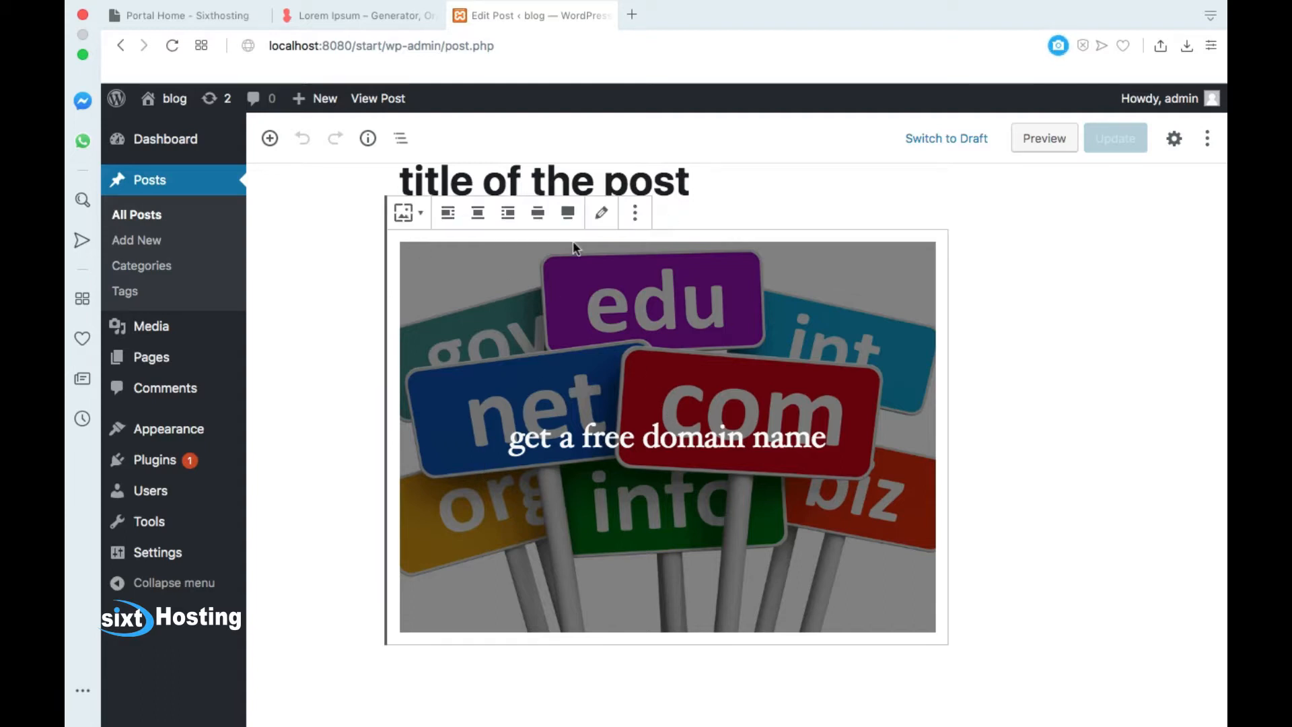
click(633, 212)
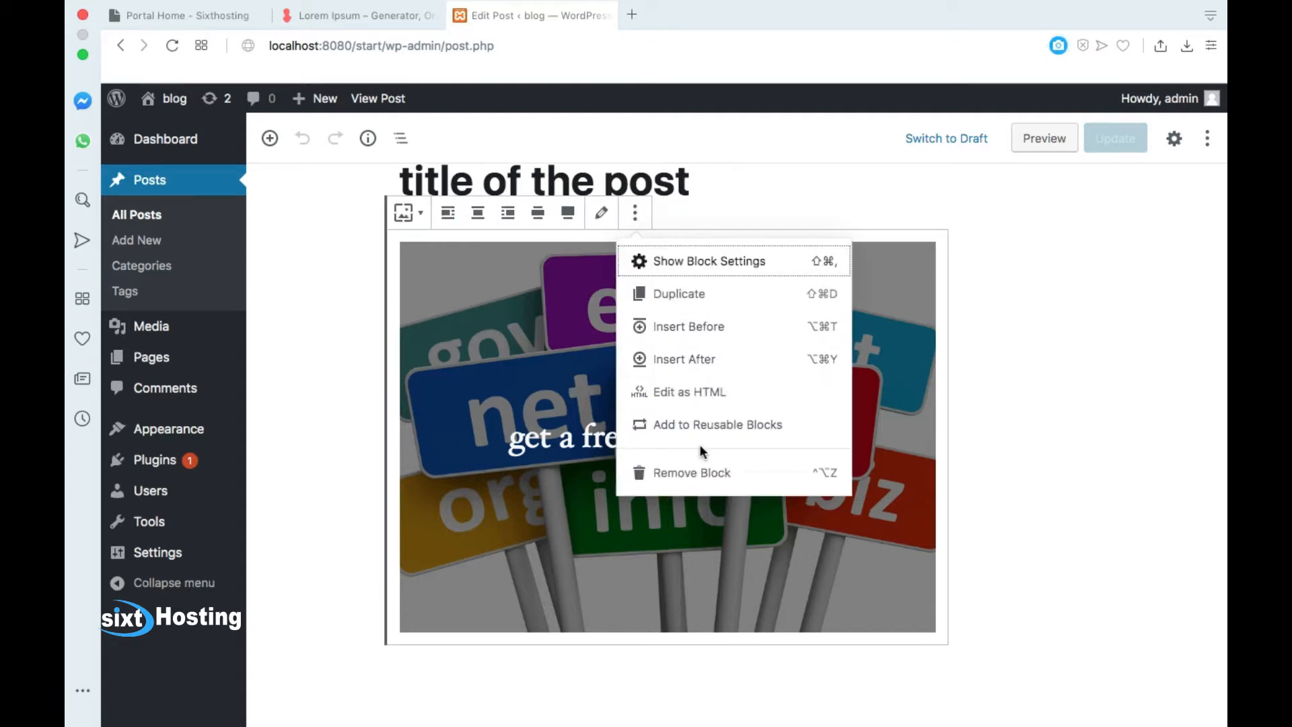
click(675, 476)
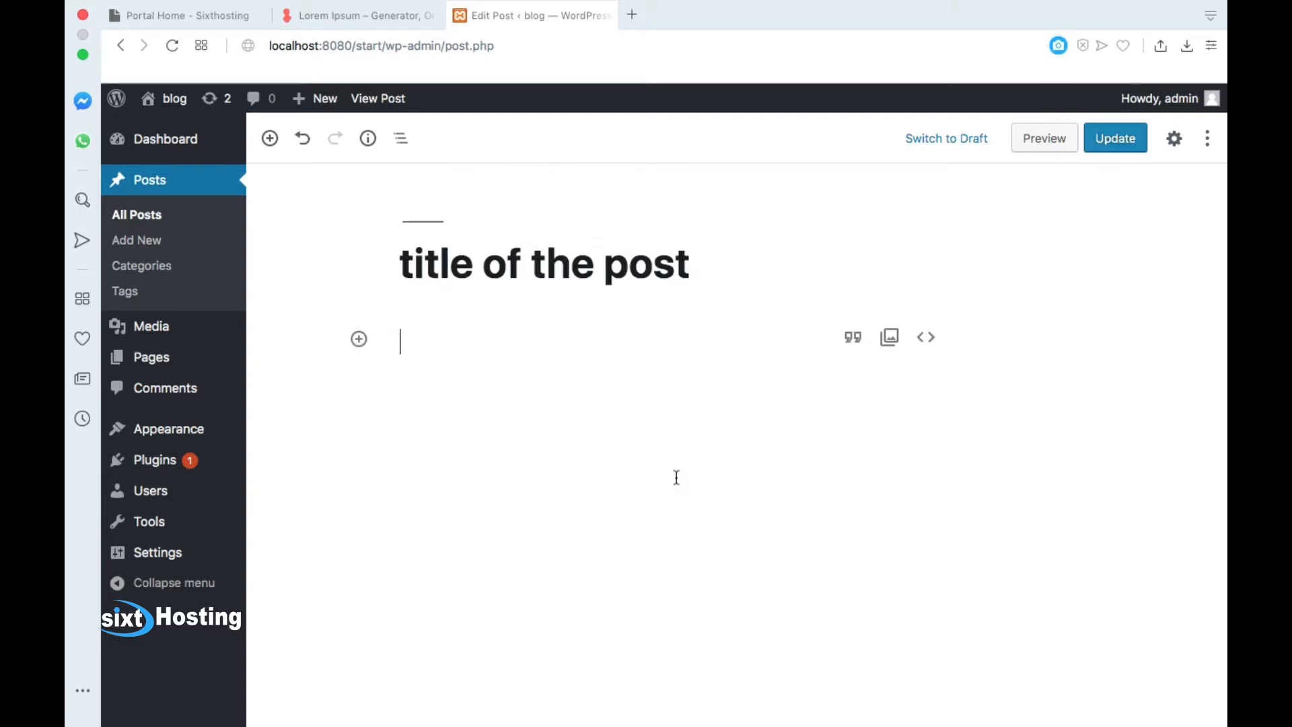
click(360, 340)
Step: Add a File block with the uploaded Untitled-11111.png and copy its file URL
click(635, 595)
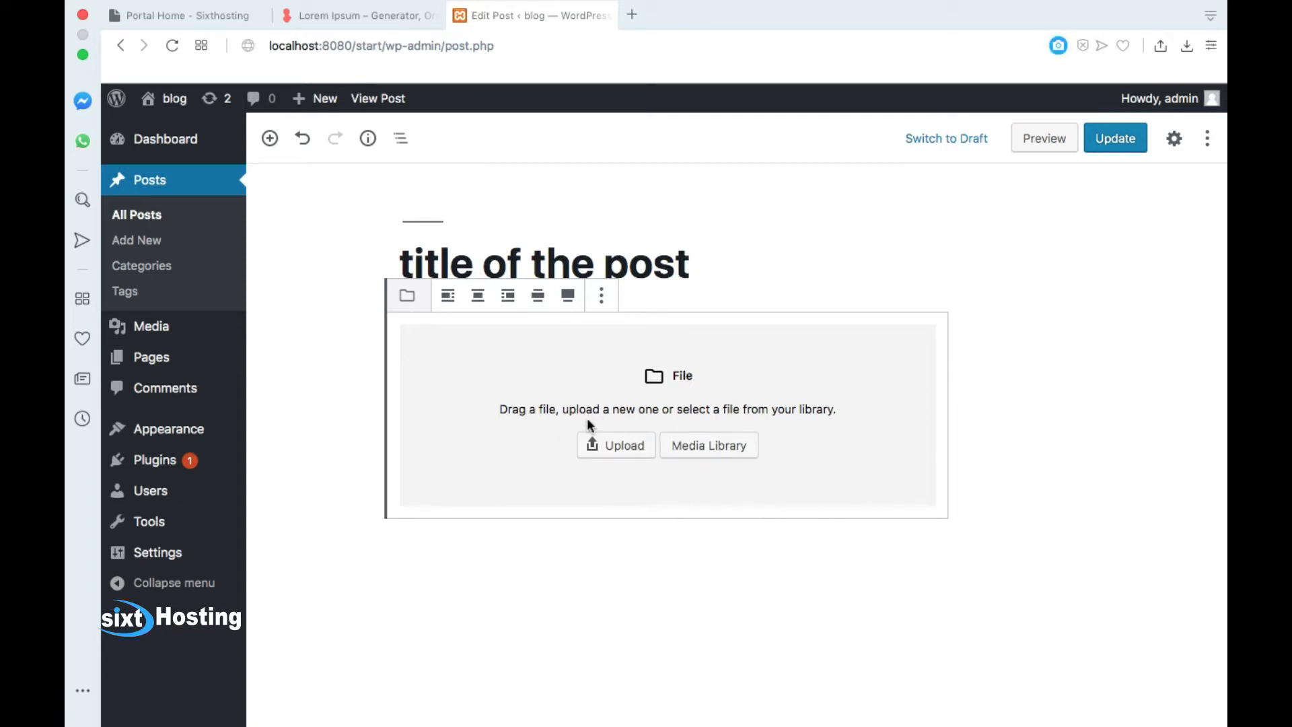
click(614, 455)
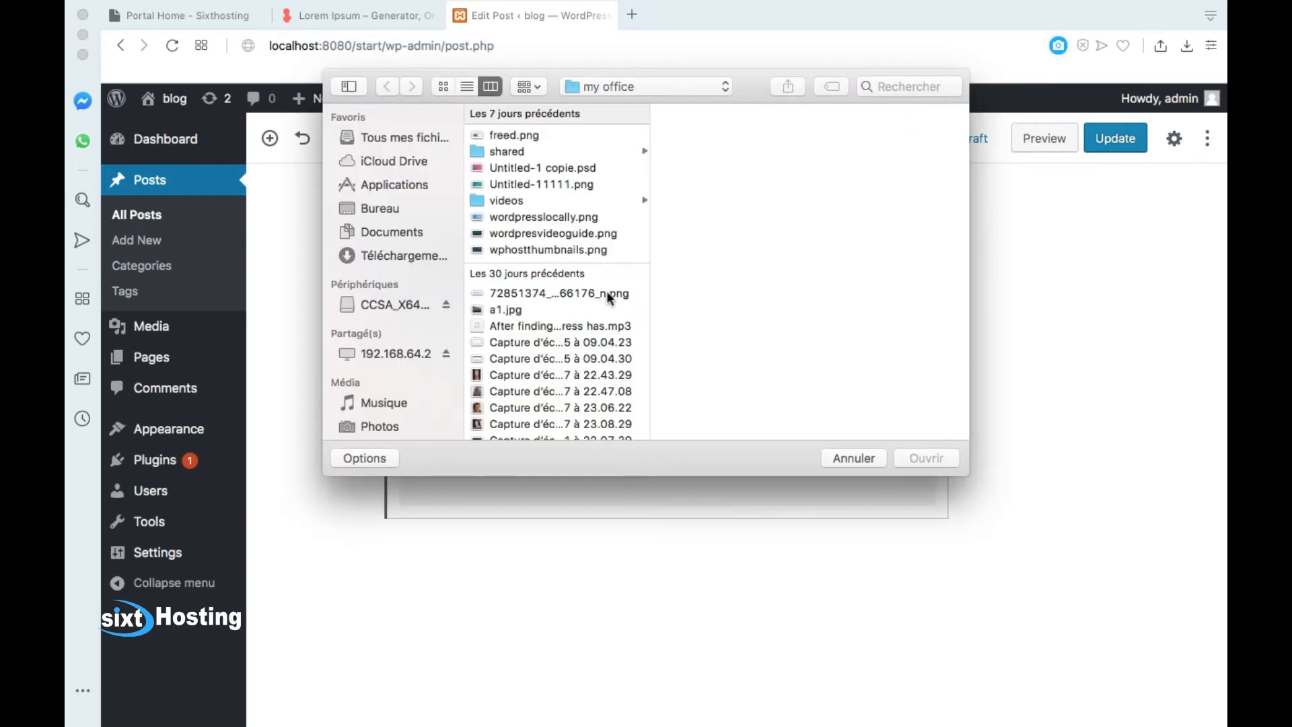
click(498, 185)
click(926, 458)
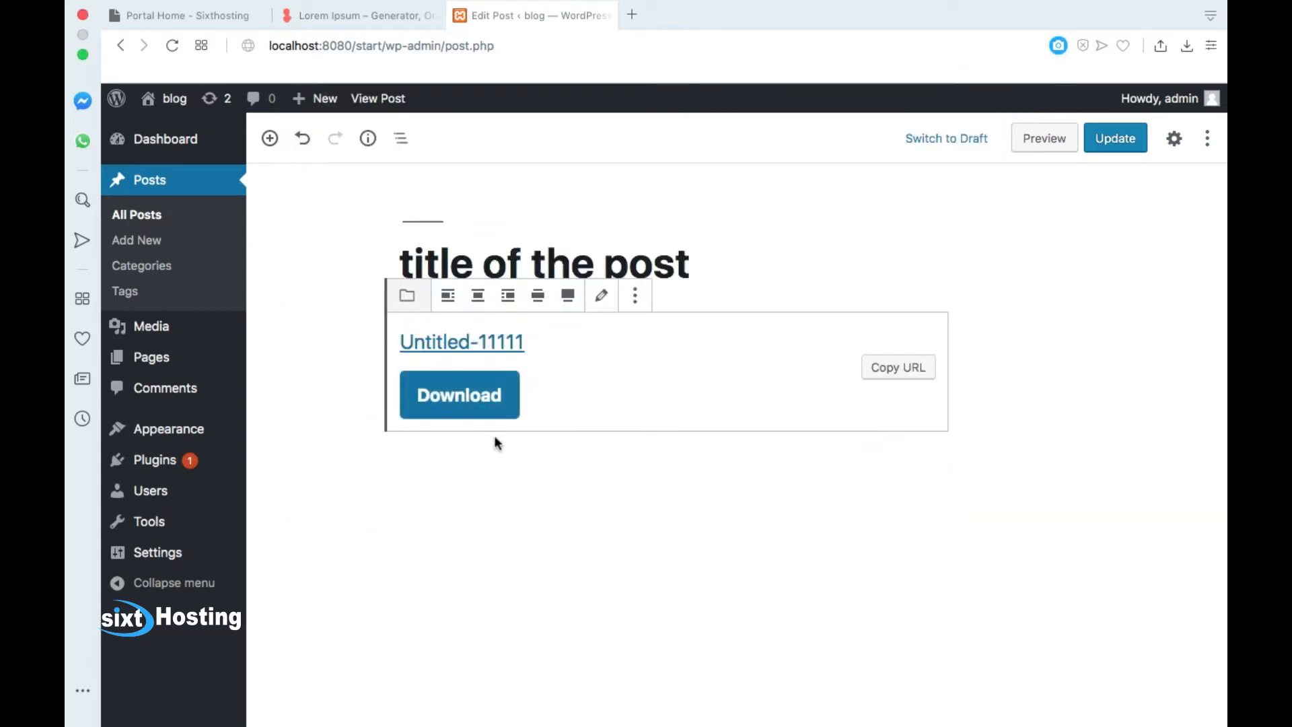
triple_click(495, 346)
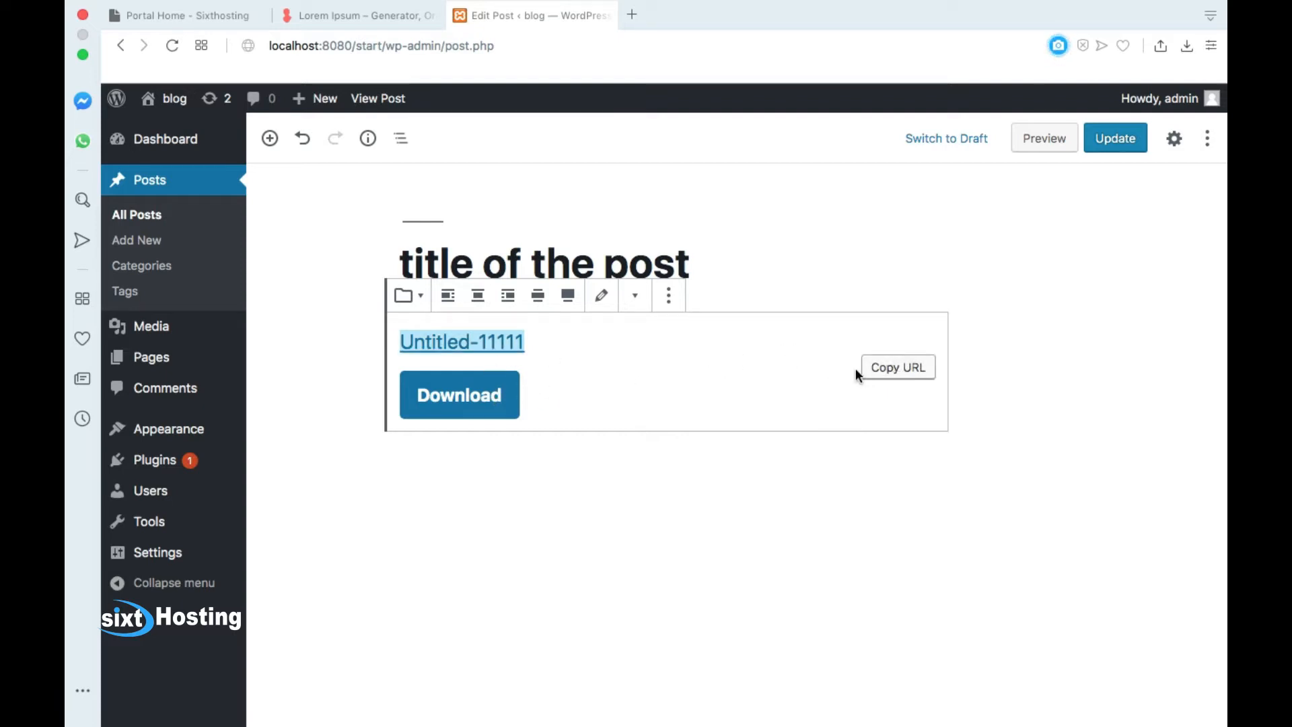
click(899, 379)
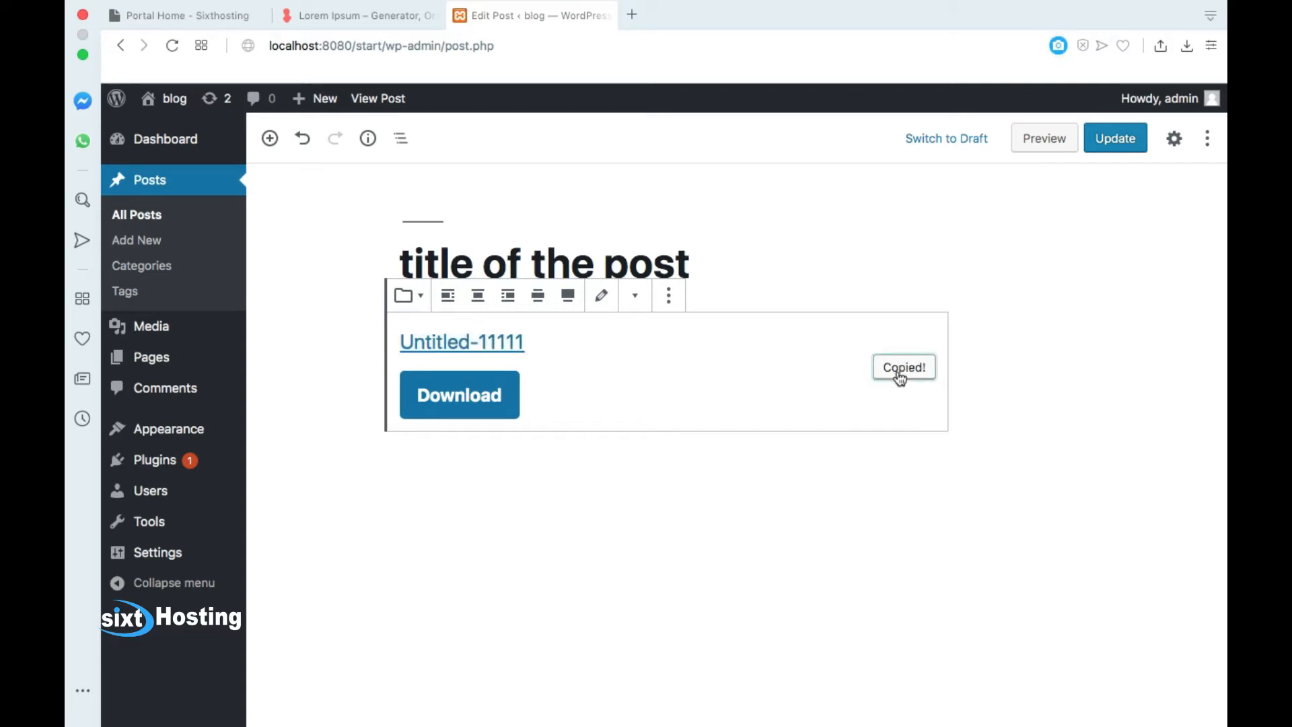
click(634, 16)
Step: Paste the Untitled-11111.png address into the new tab, then go back to Edit Post
right_click(536, 45)
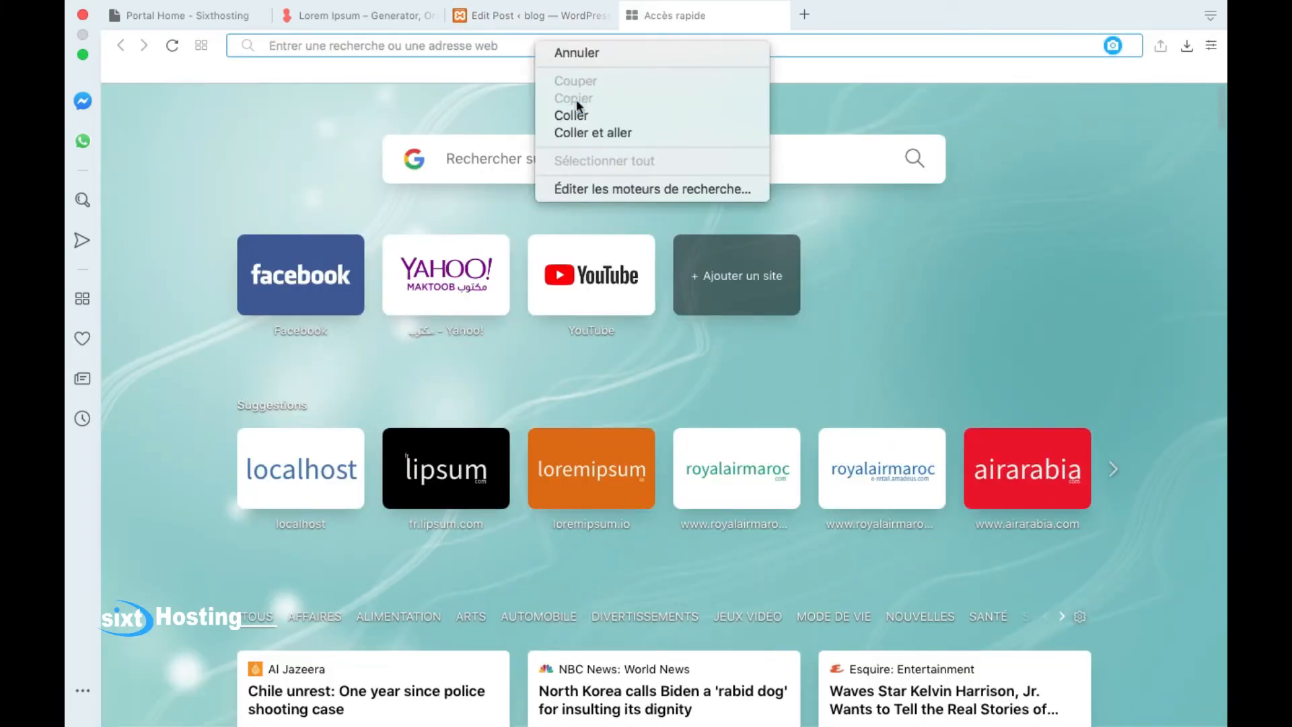
click(576, 110)
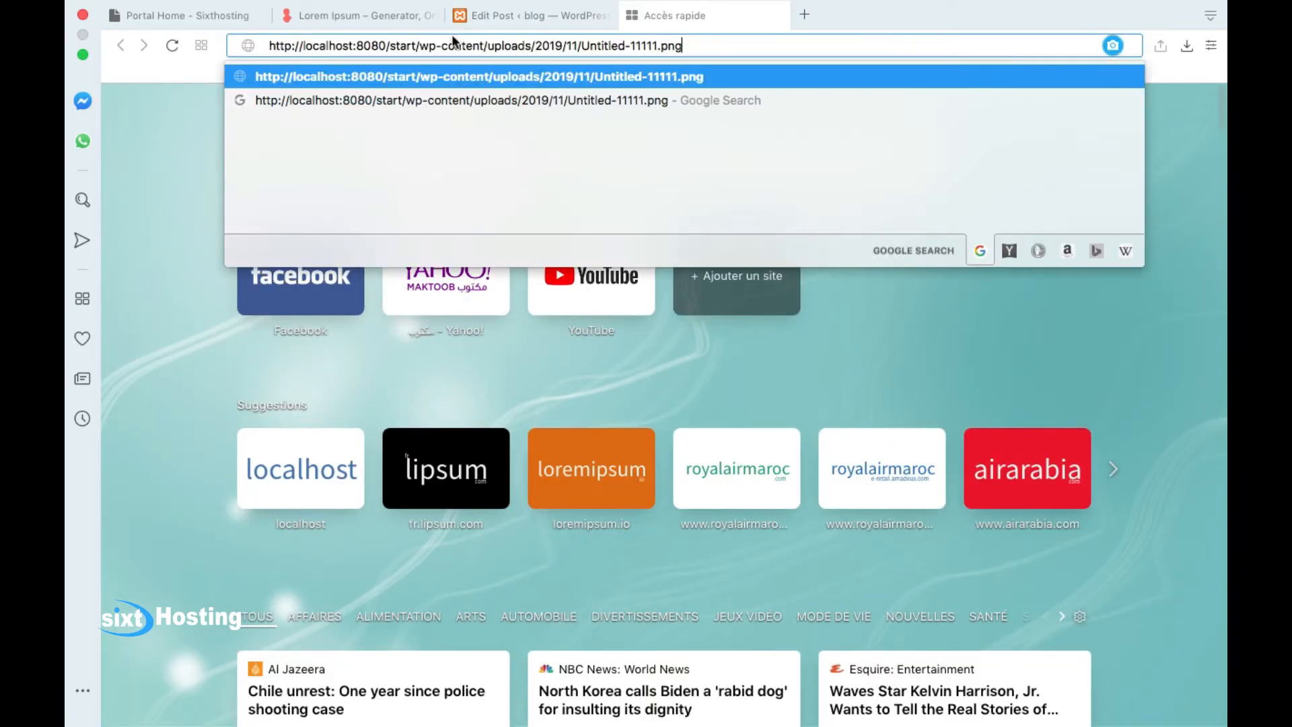
click(540, 26)
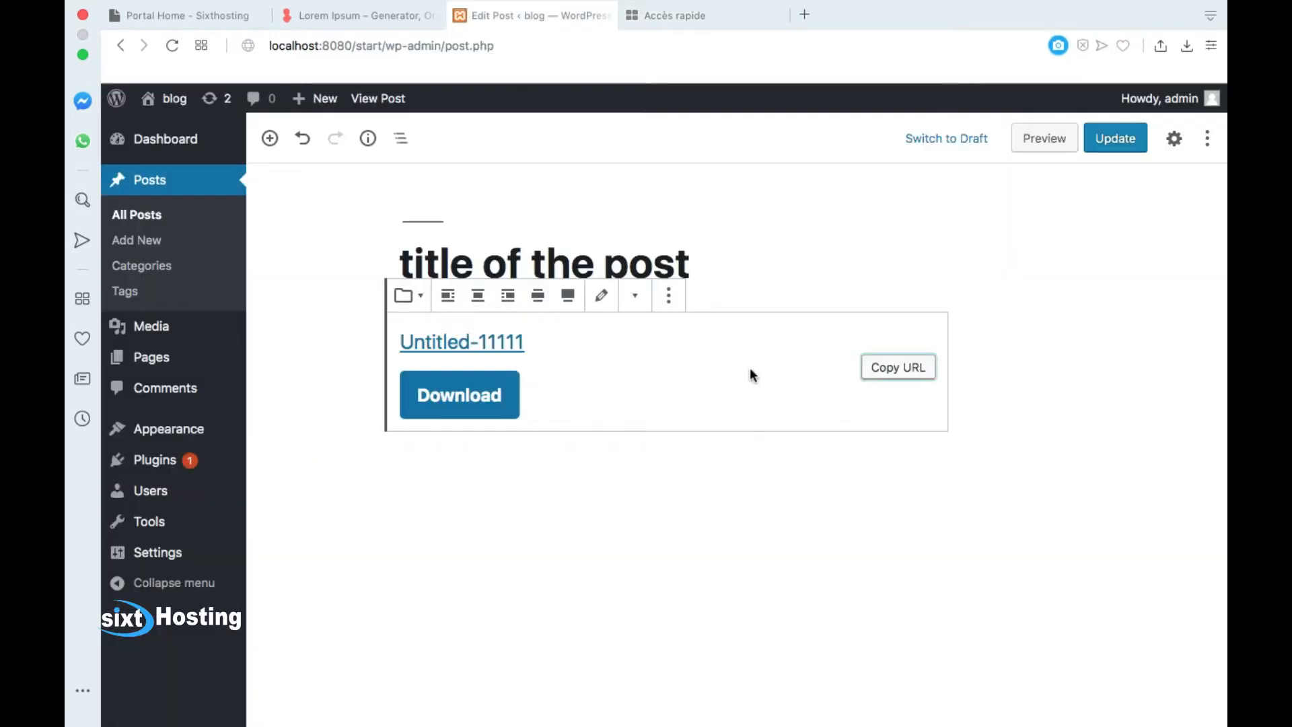
Step: Delete the Untitled-11111 file block and bring the block inserter list up below the title
click(669, 296)
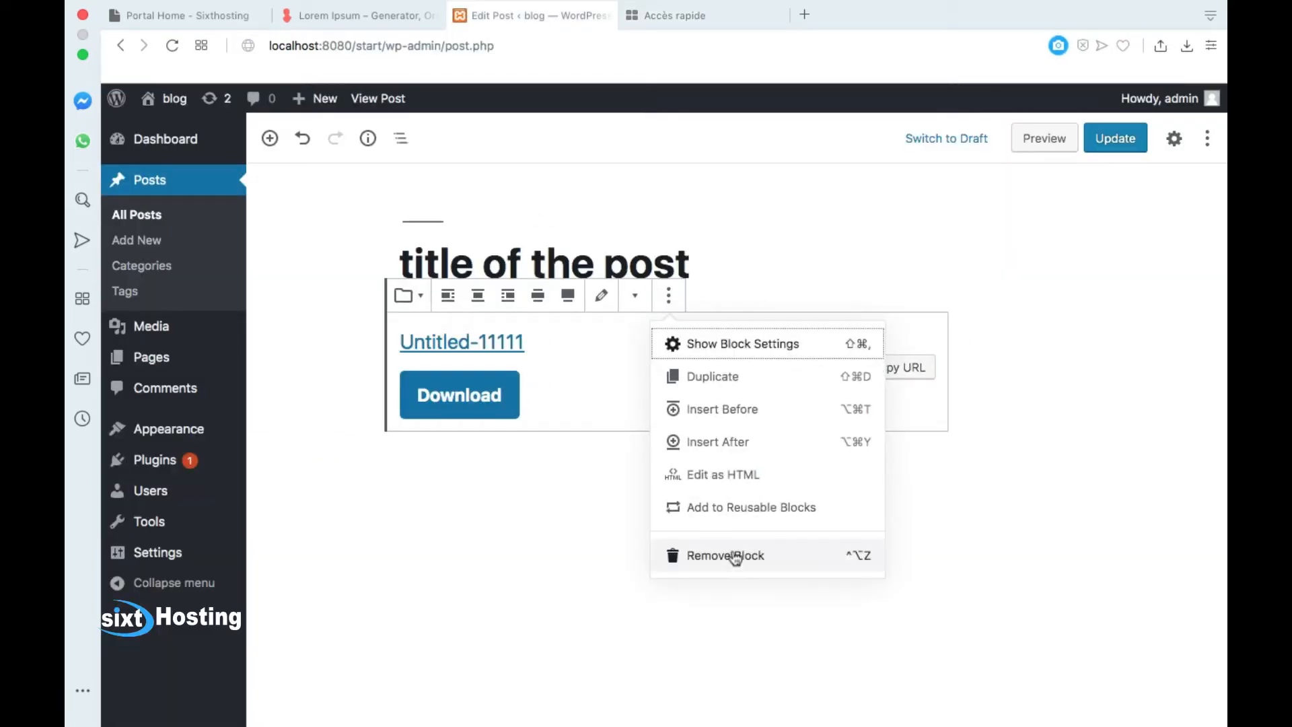
click(732, 557)
click(359, 338)
scroll(483, 573, down, 3)
scroll(484, 576, up, 2)
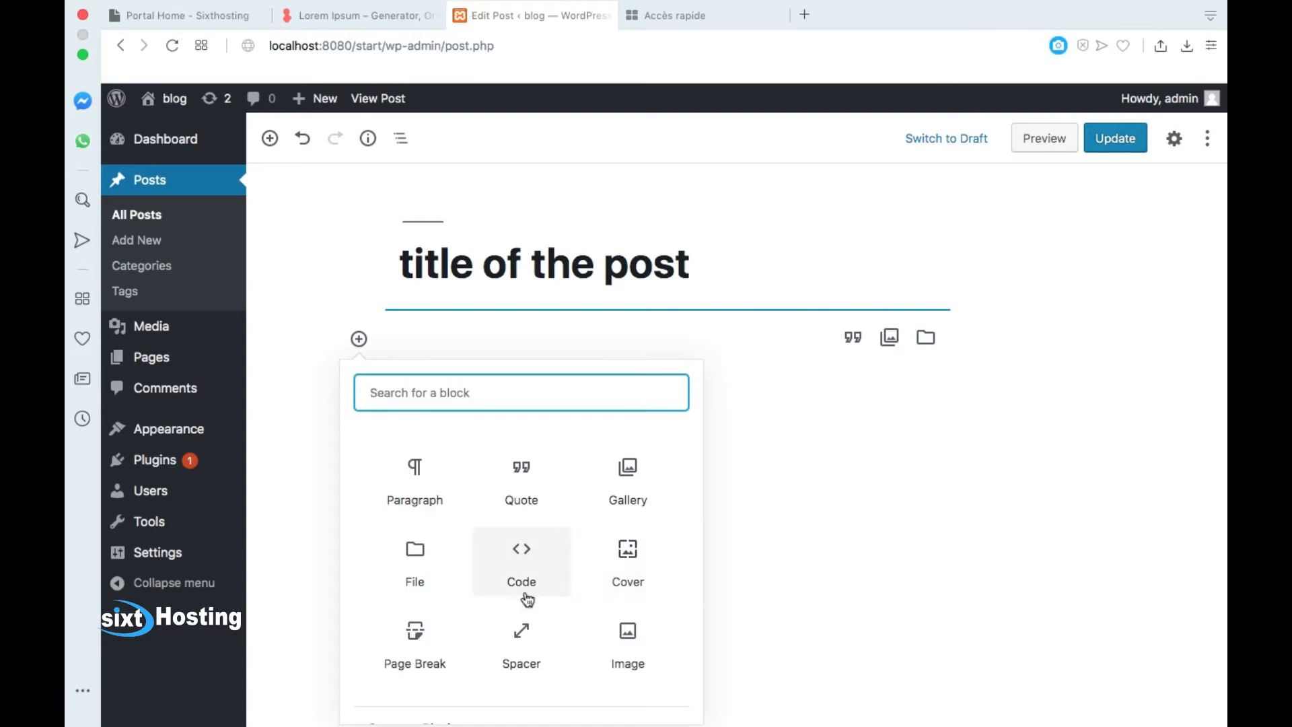
scroll(568, 535, down, 2)
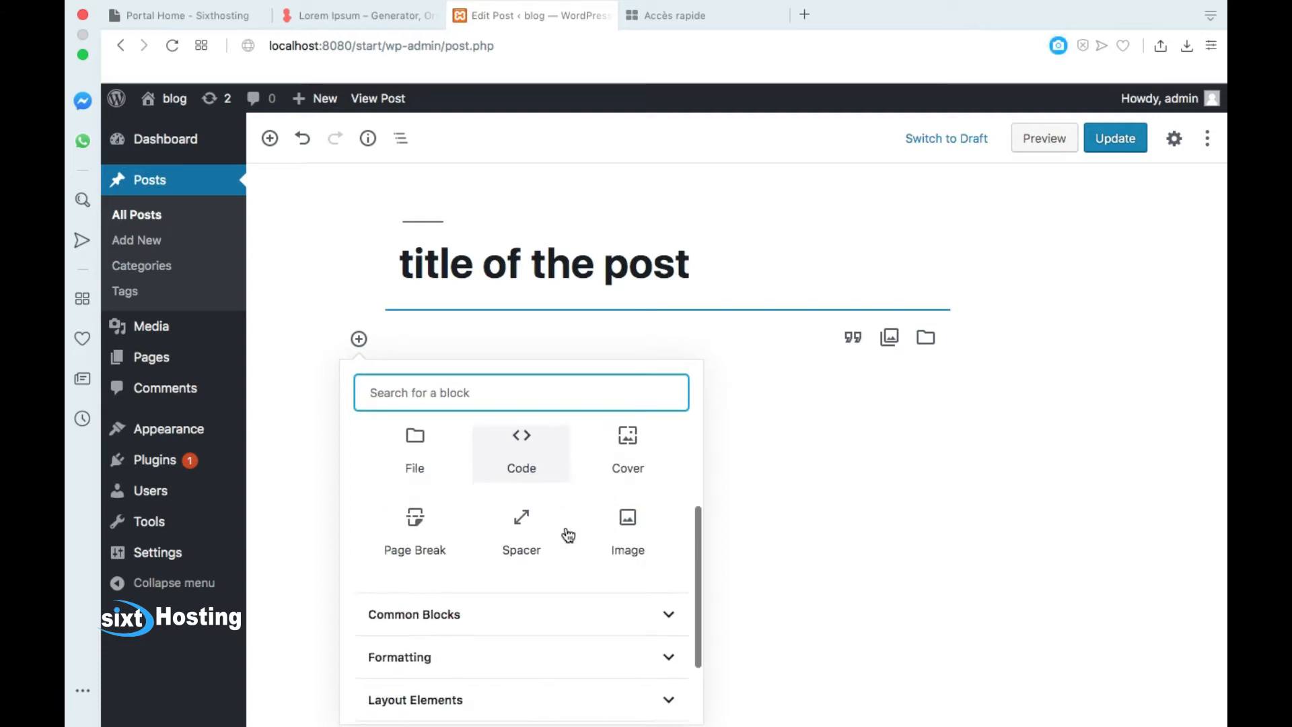
scroll(568, 535, up, 1)
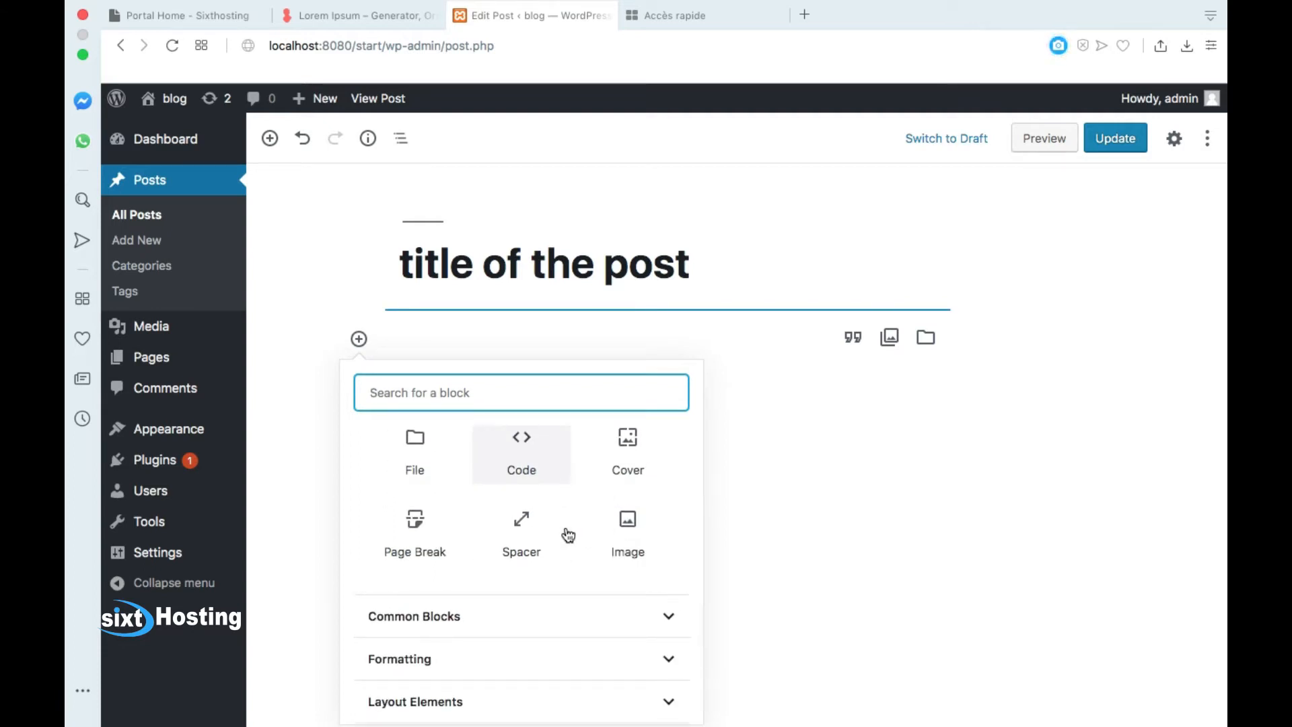
scroll(568, 535, down, 1)
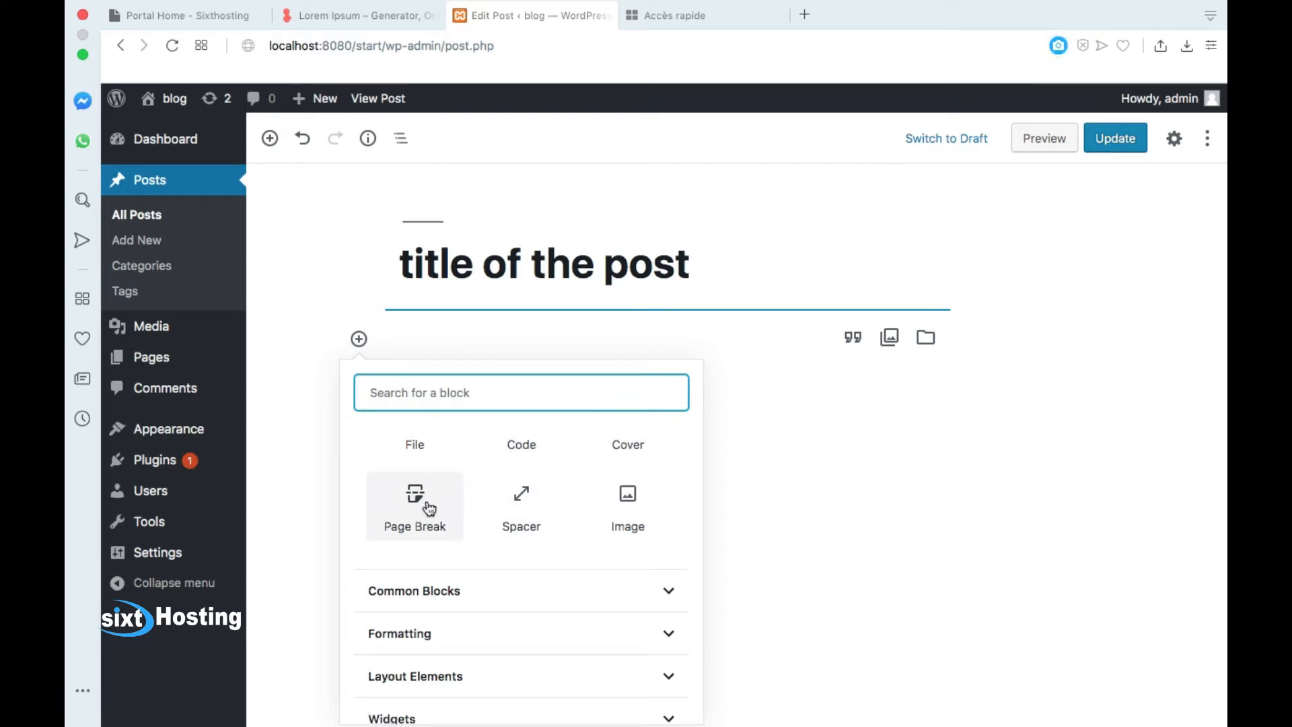
click(451, 325)
click(359, 339)
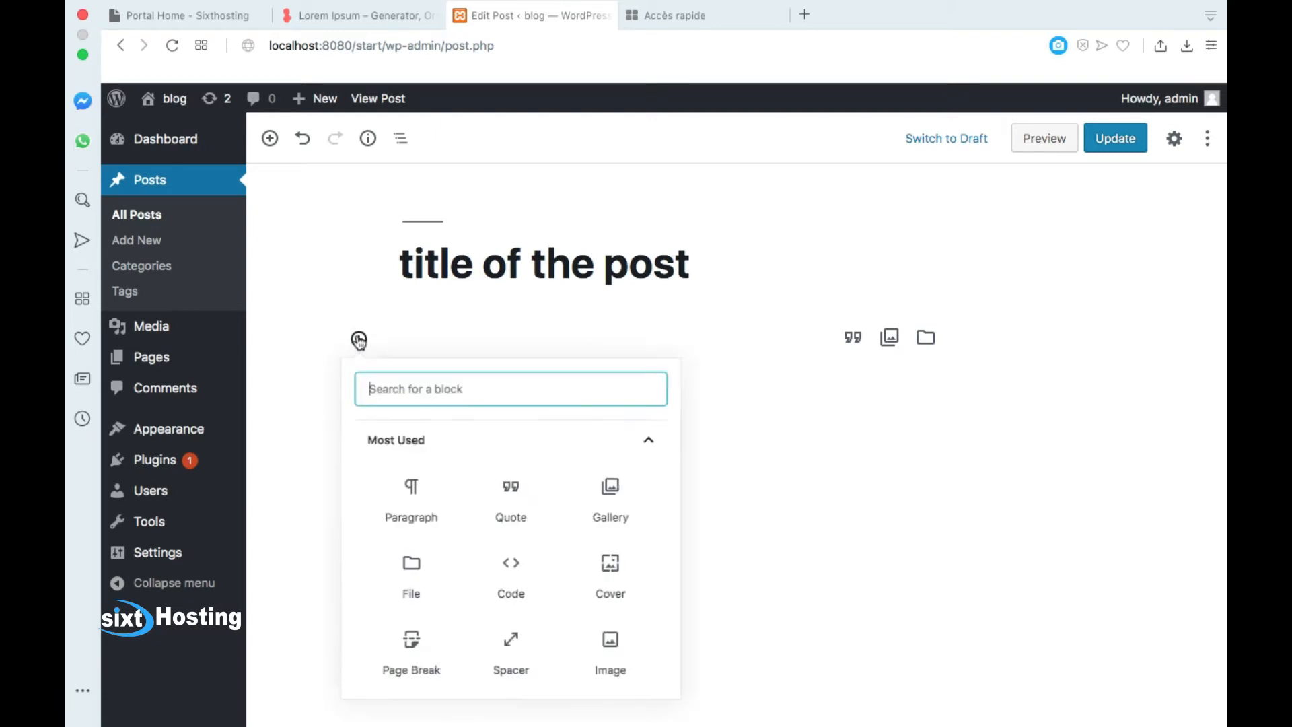
Step: Add an empty paragraph block and copy the generated paragraph from loremipsum.io
click(430, 515)
click(376, 13)
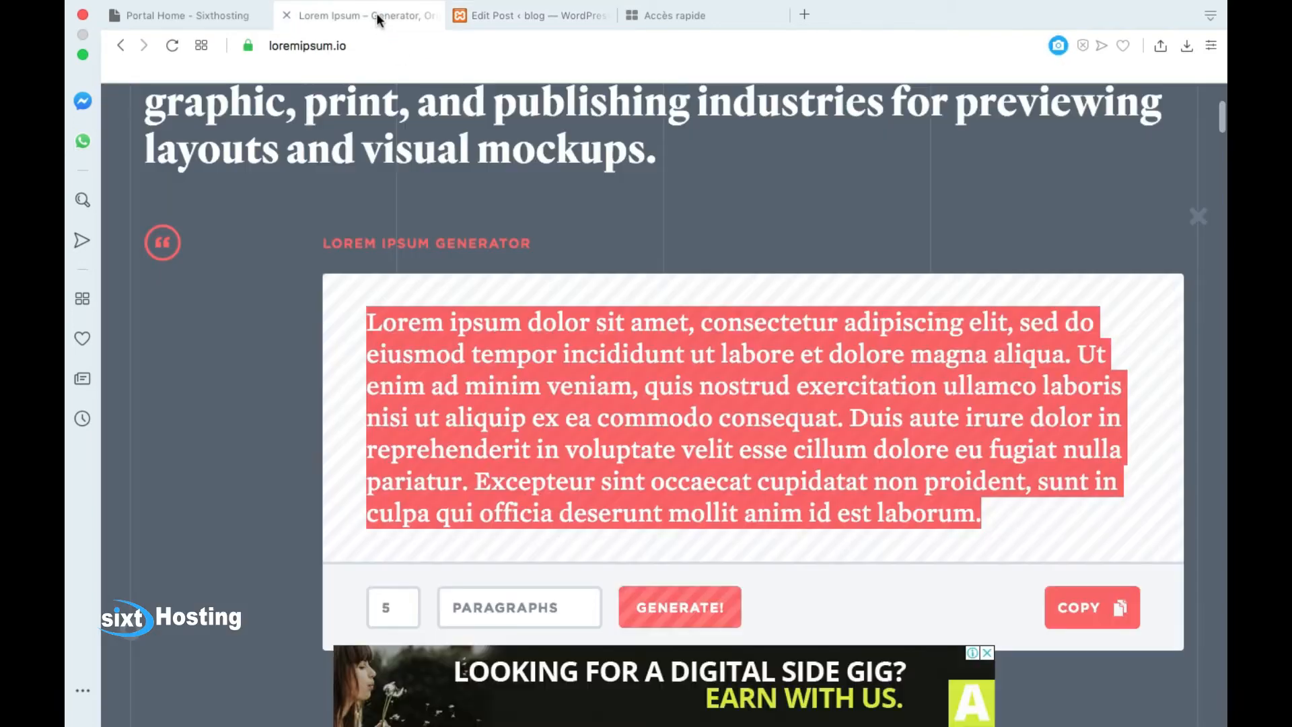
right_click(519, 327)
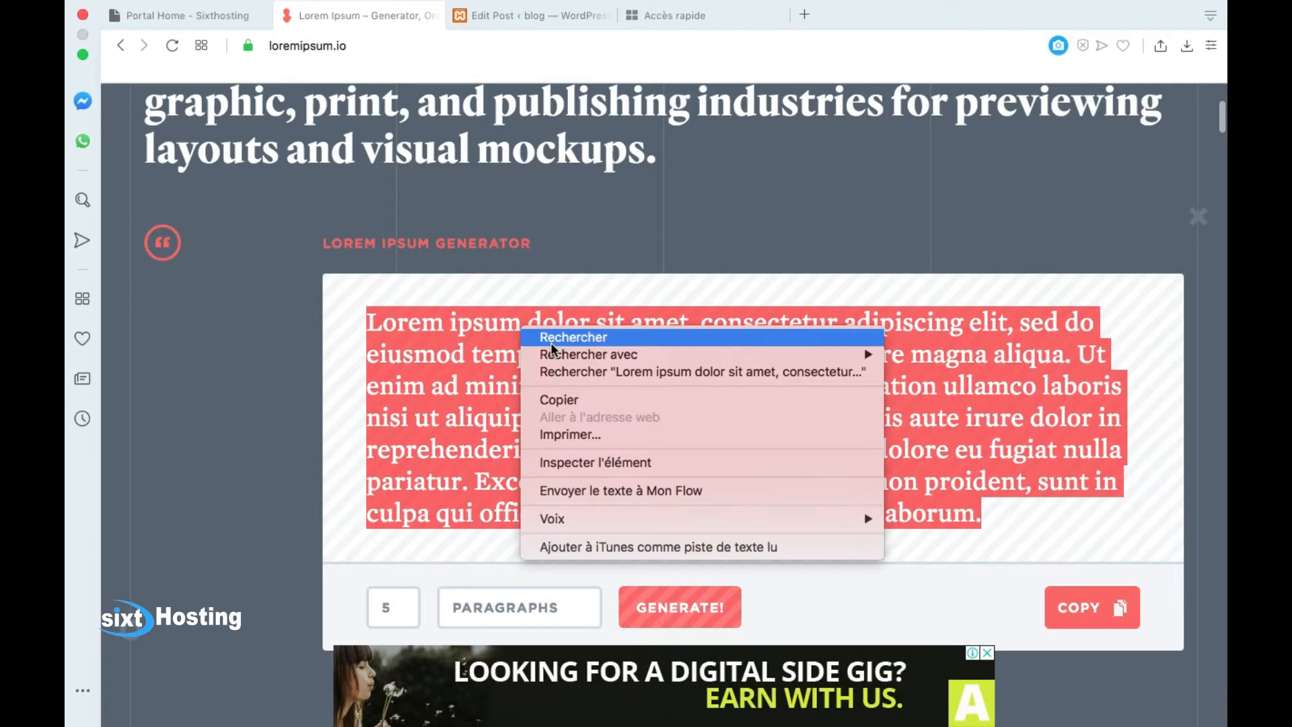
click(555, 397)
click(697, 20)
click(571, 13)
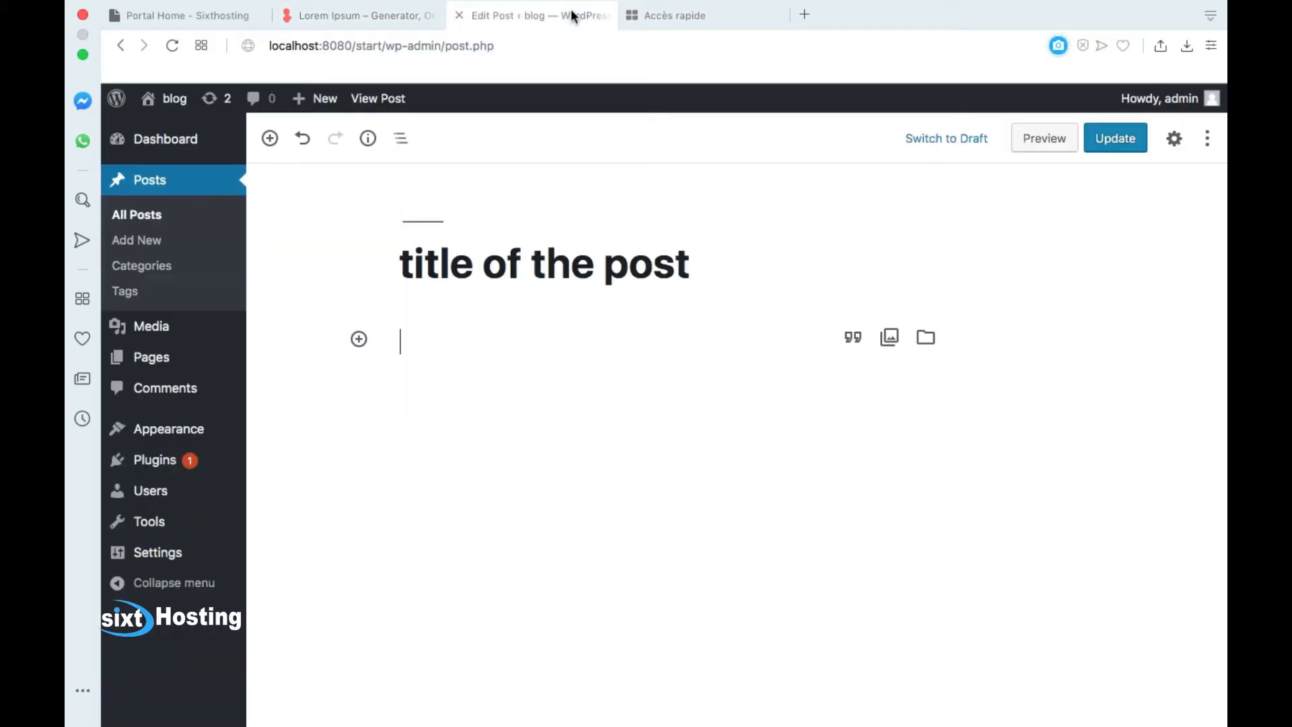
Step: Paste the lorem text, convert the quote to a Paragraph block, and duplicate it
text(Lorem ipsum dolor sit amet, consectetur adipiscing elit, sed do eiusmod tempor incididunt ut labore et dolore magna aliqua. Ut enim ad minim veniam, quis nostrud exercitation ullamco laboris nisi ut aliquip ex ea commodo consequat. Duis aute irure dolor in reprehenderit in voluptate velit esse cillum dolore eu fugiat nulla pariatur. Excepteur sint occaecat cupidatat non proident, sunt in culpa qui officia deserunt mollit anim id est laborum.)
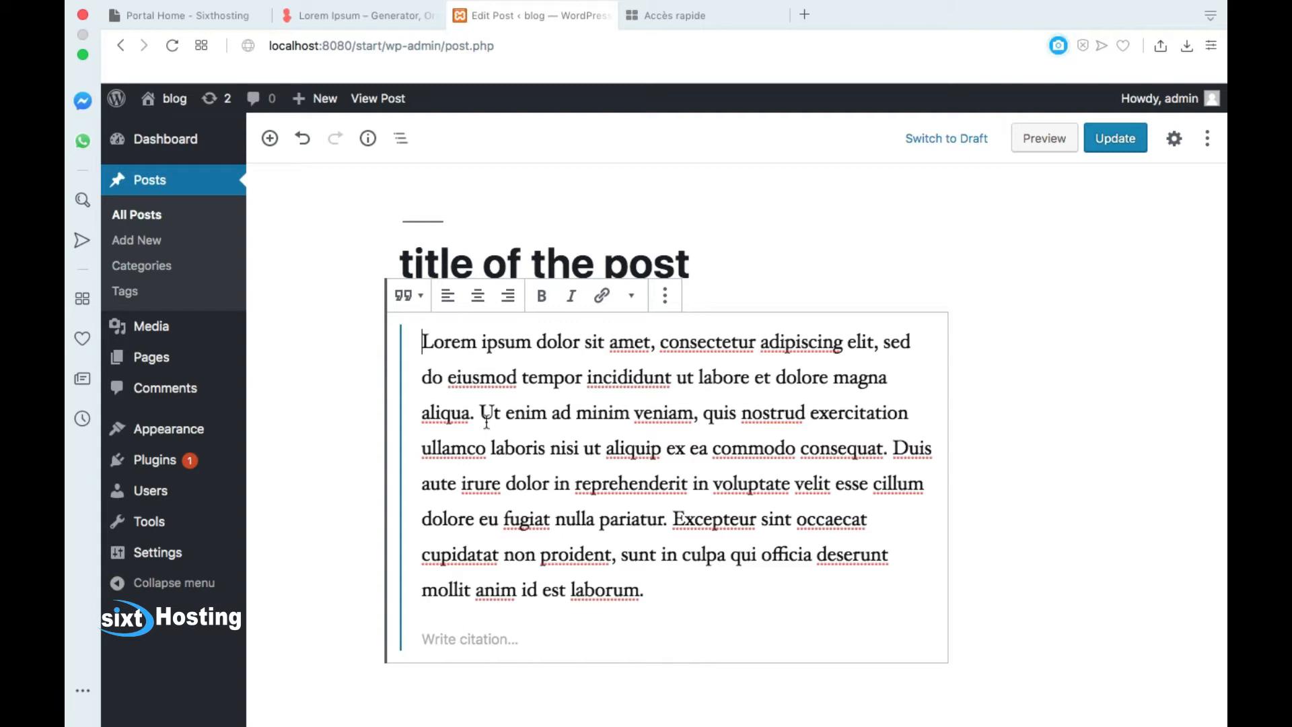
click(422, 308)
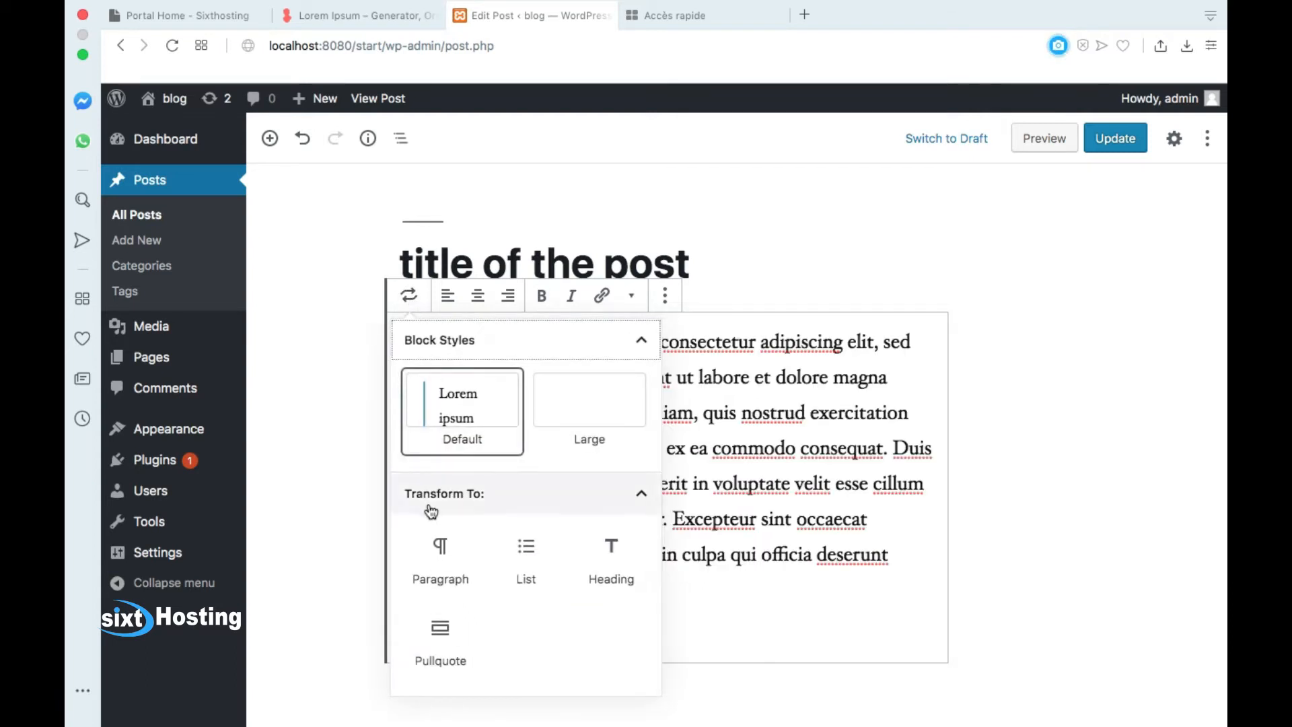
click(429, 563)
click(696, 635)
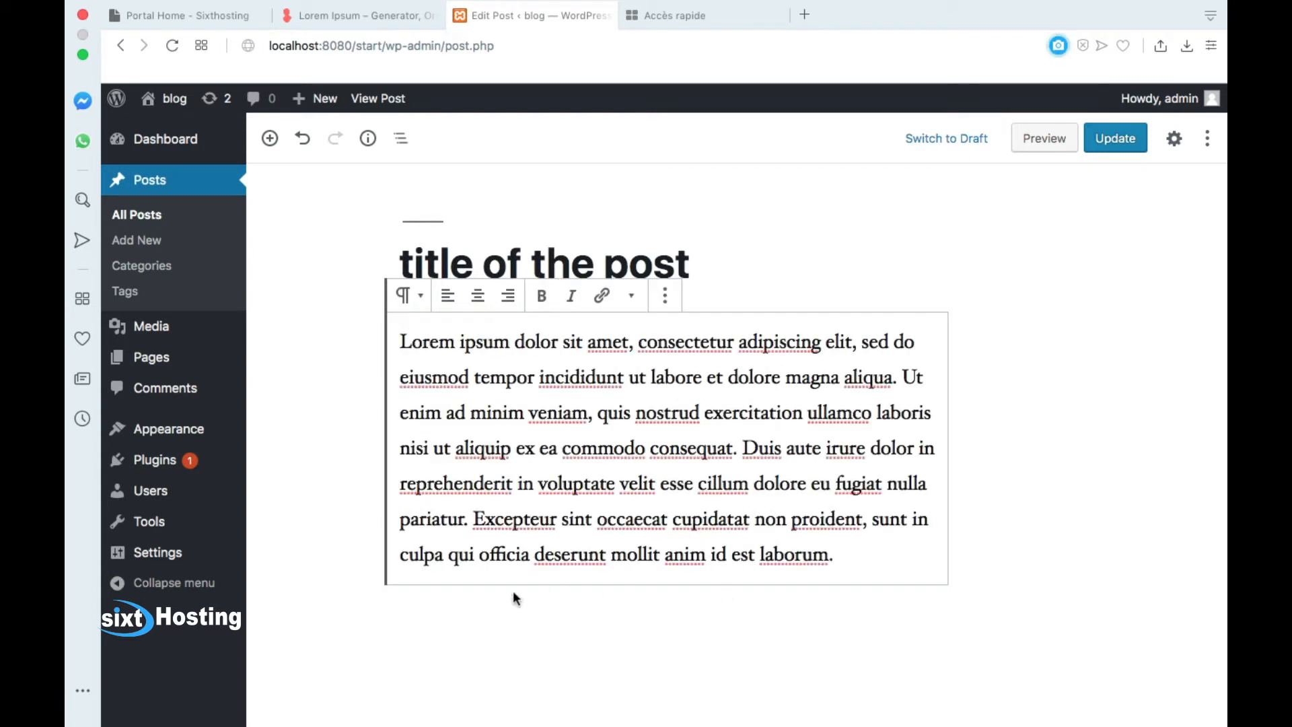
click(665, 296)
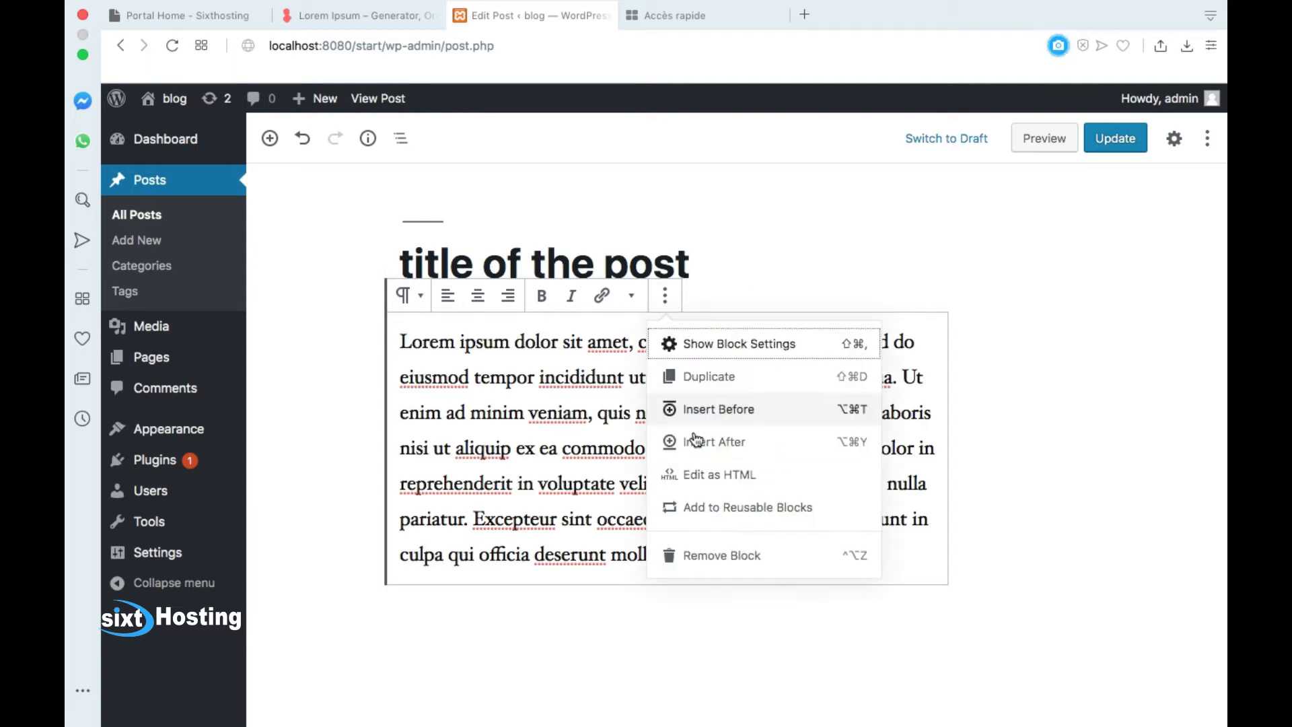
click(729, 380)
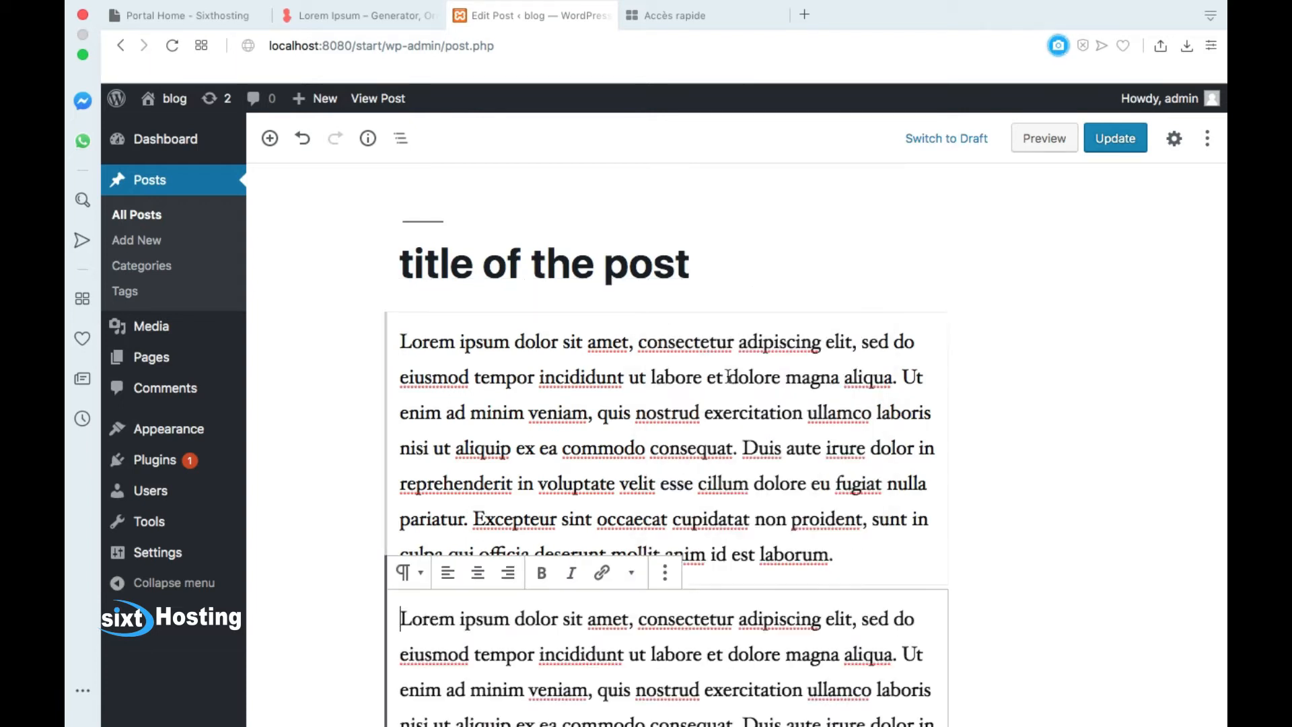
click(401, 343)
Step: Start the first Lorem ipsum paragraph with 'page 1'
text(page 1)
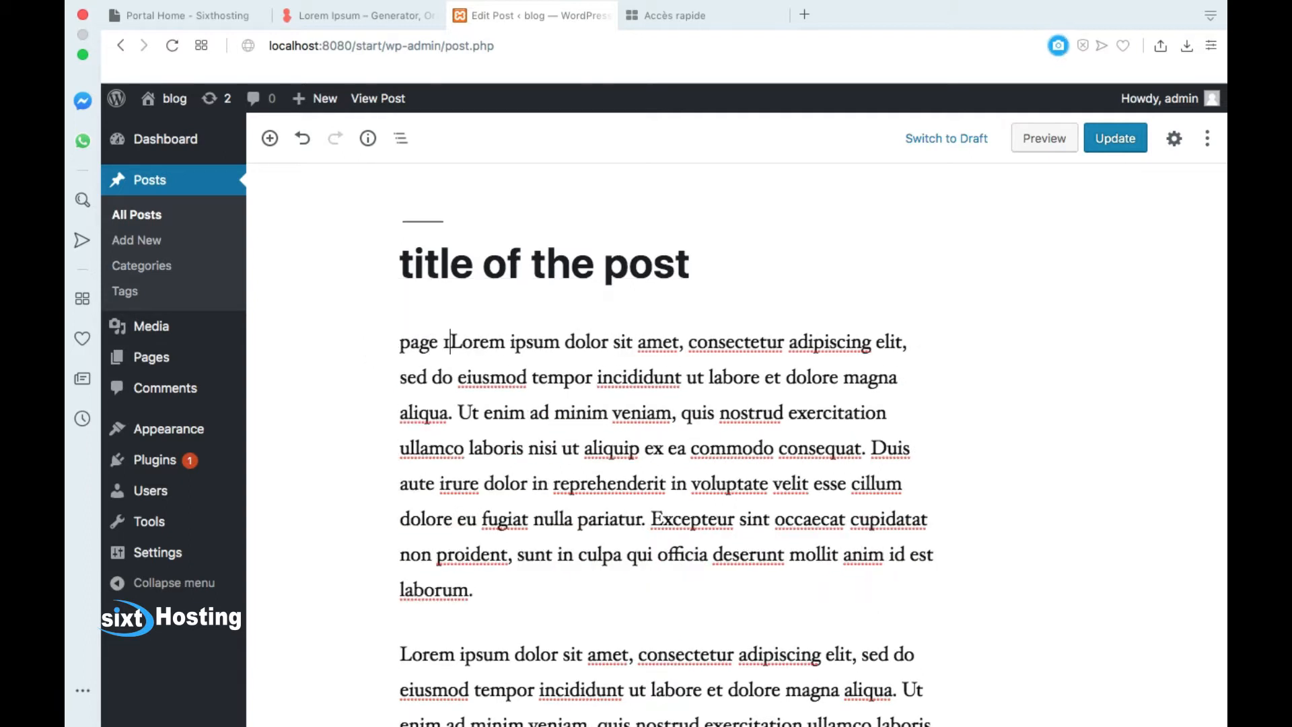
key(BackSpace)
key(BackSpace)
text(&)
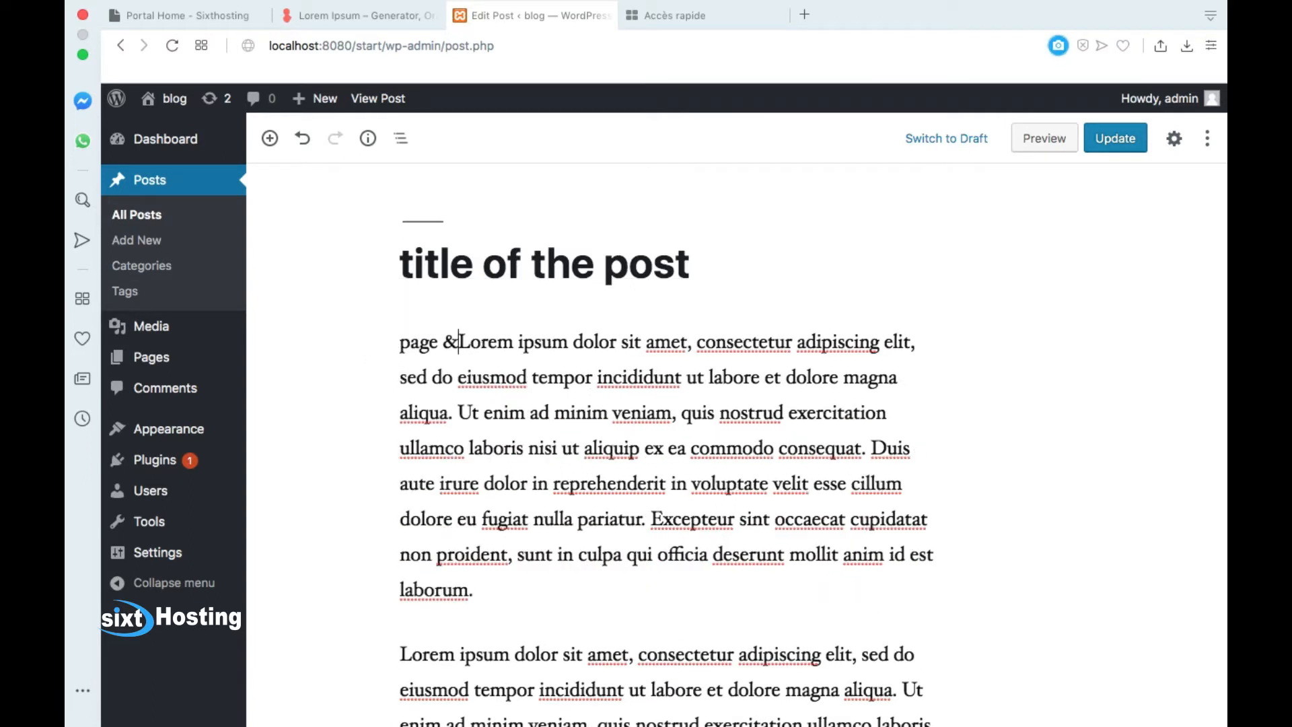
key(BackSpace)
text(1)
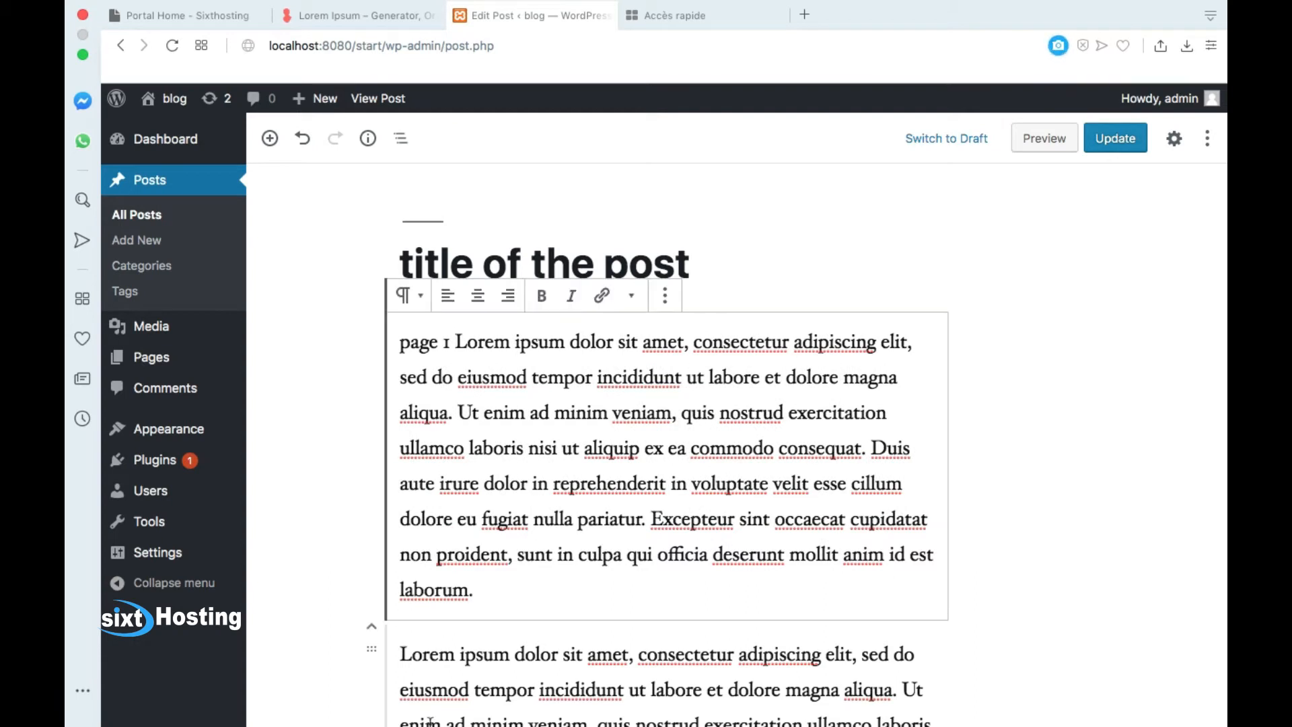
Step: Start the second Lorem ipsum paragraph with 'page 2'
click(407, 656)
text(page)
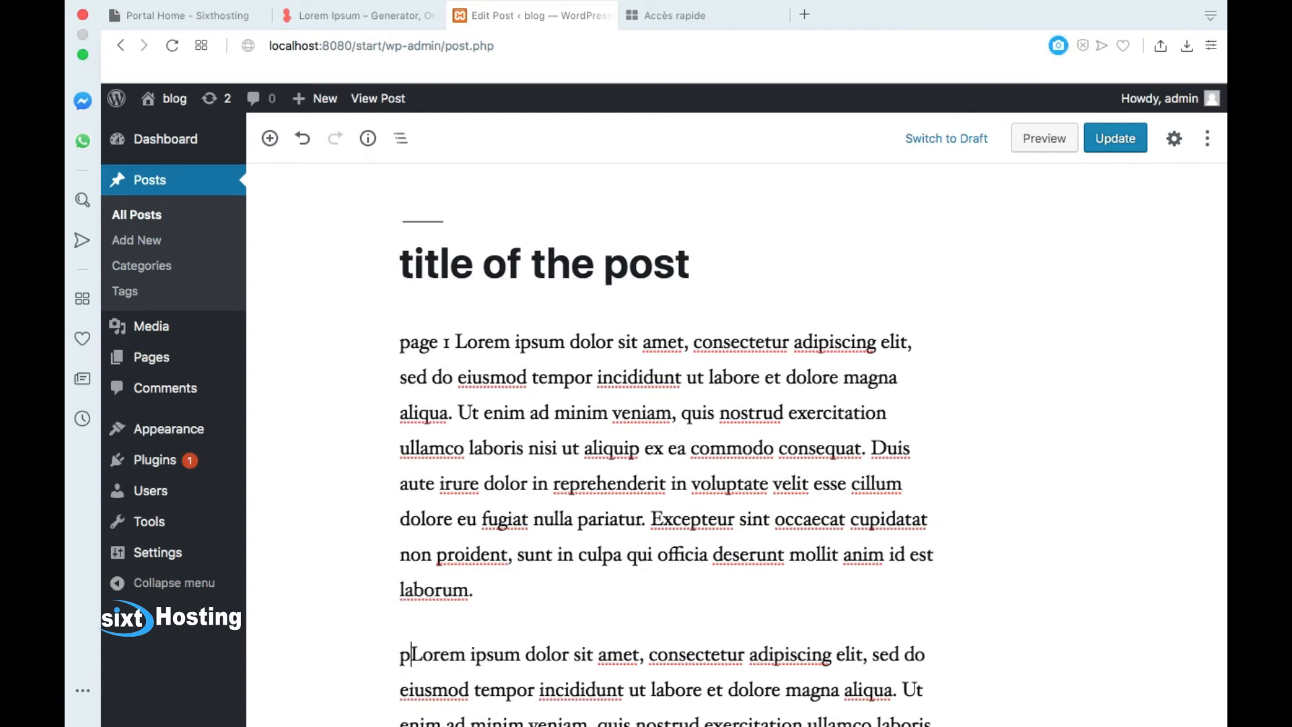
text( 2)
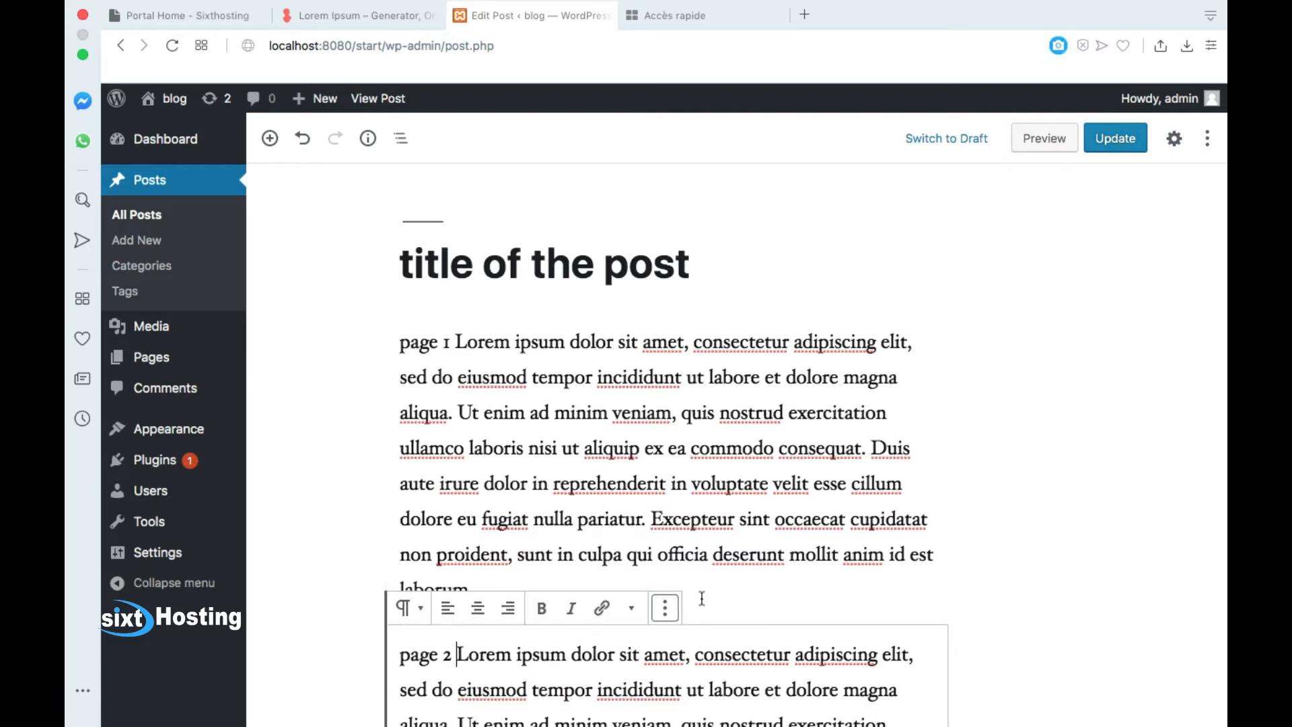
scroll(772, 380, down, 3)
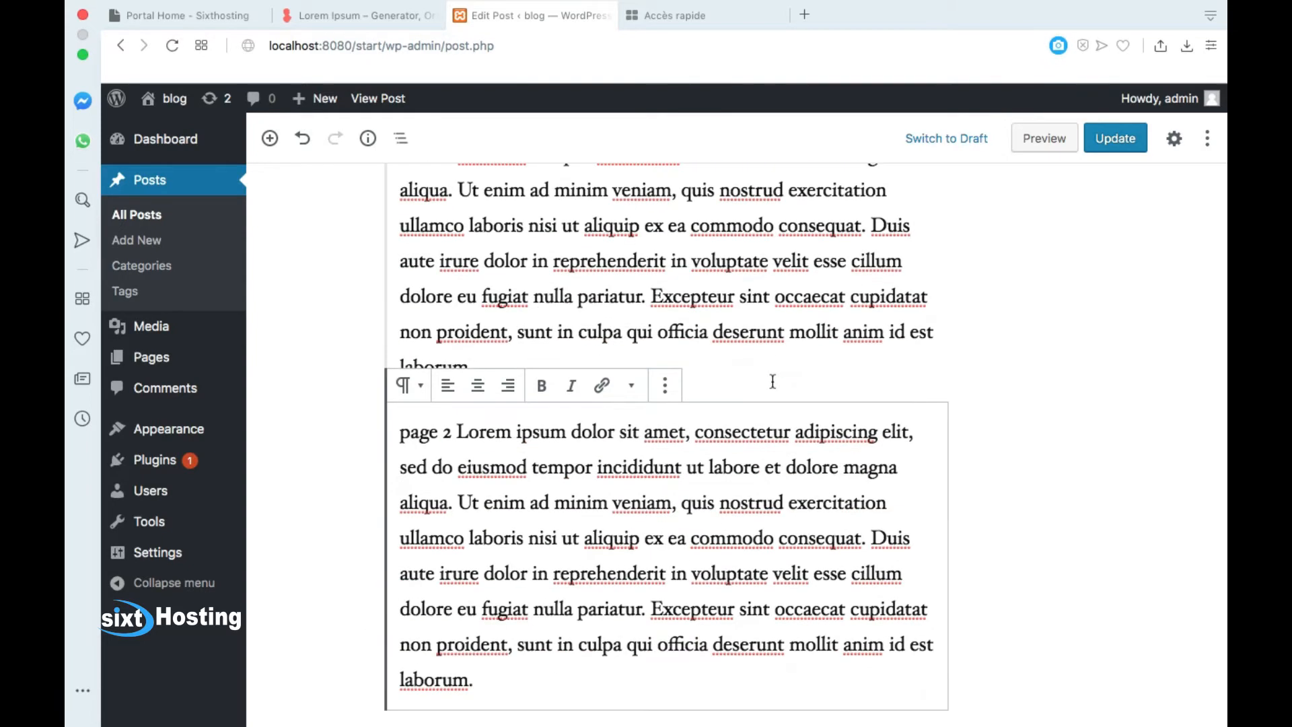
click(477, 390)
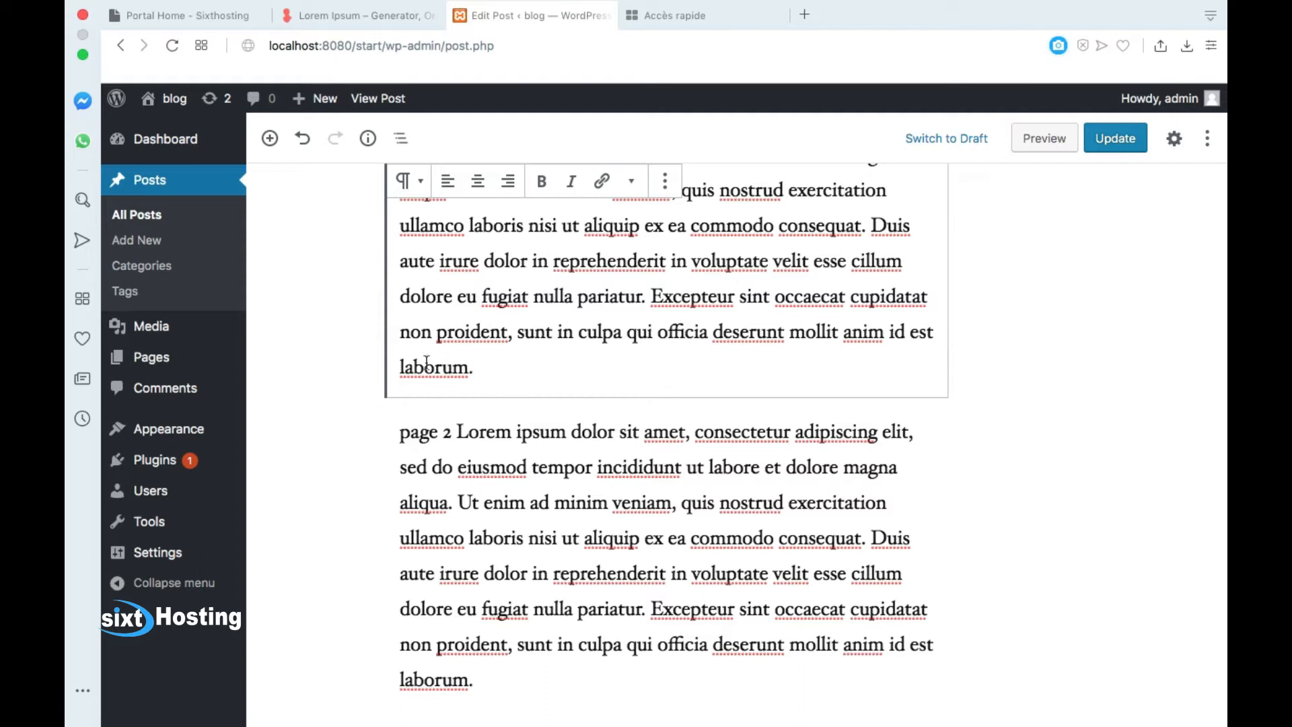
scroll(431, 376, up, 1)
scroll(454, 357, up, 1)
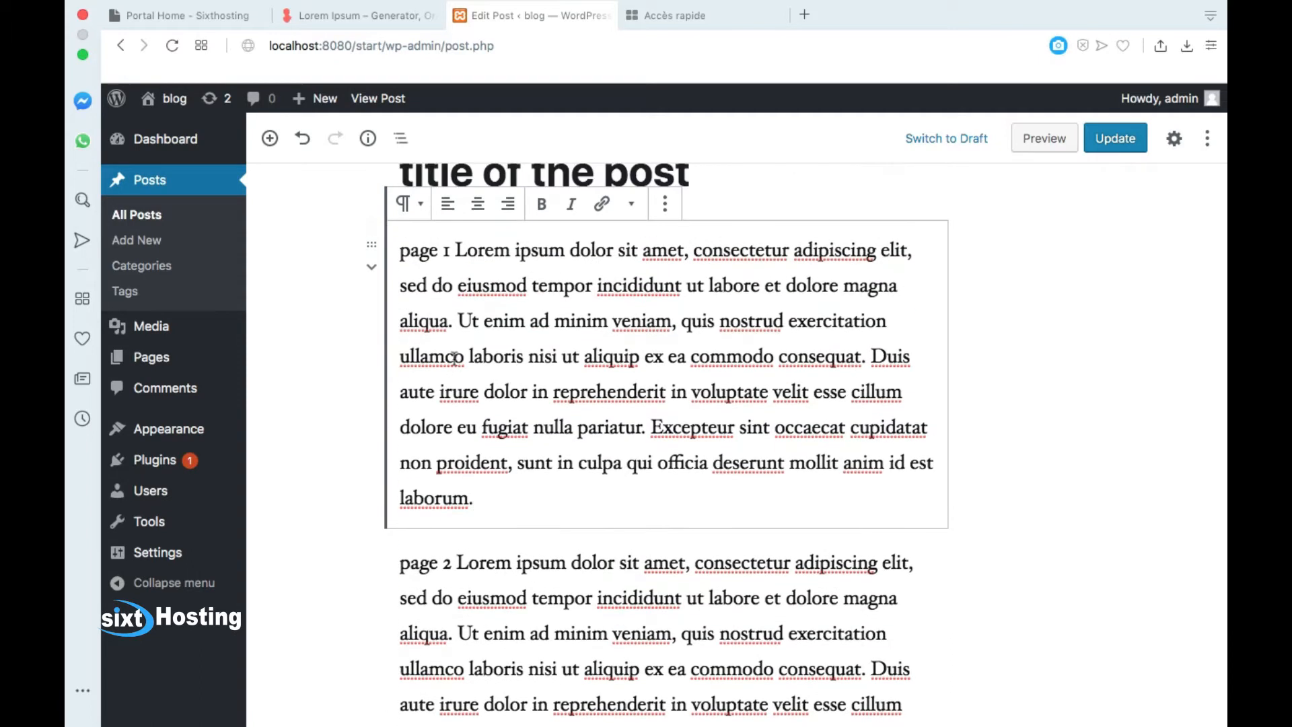
scroll(397, 635, down, 2)
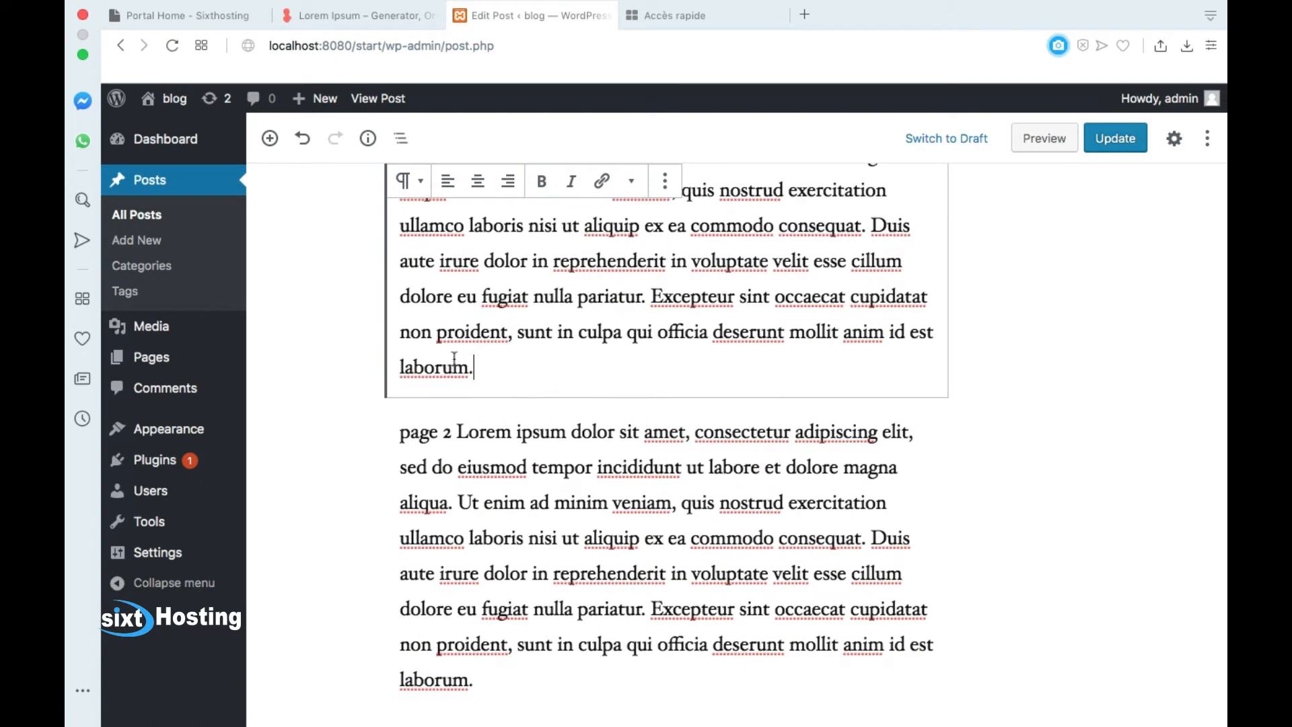
click(440, 697)
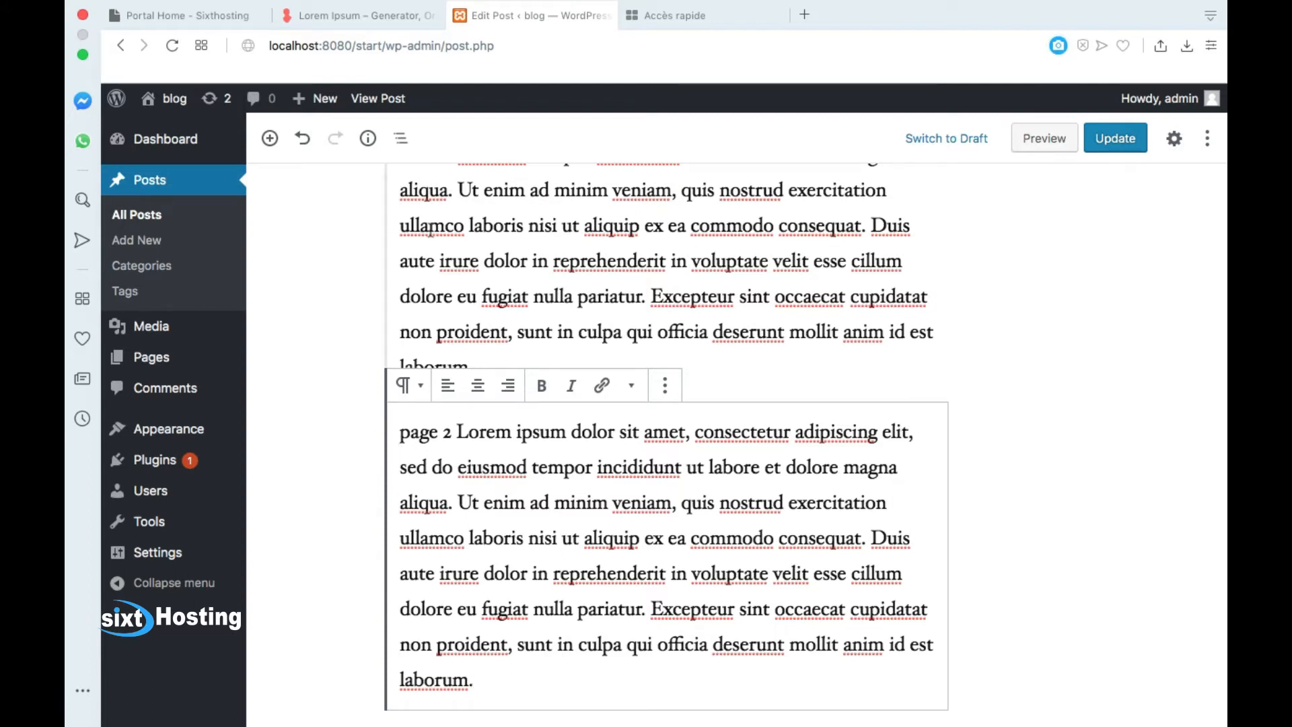
Step: Insert a Page Break block between the 'page 1' and 'page 2' paragraphs
scroll(392, 442, up, 3)
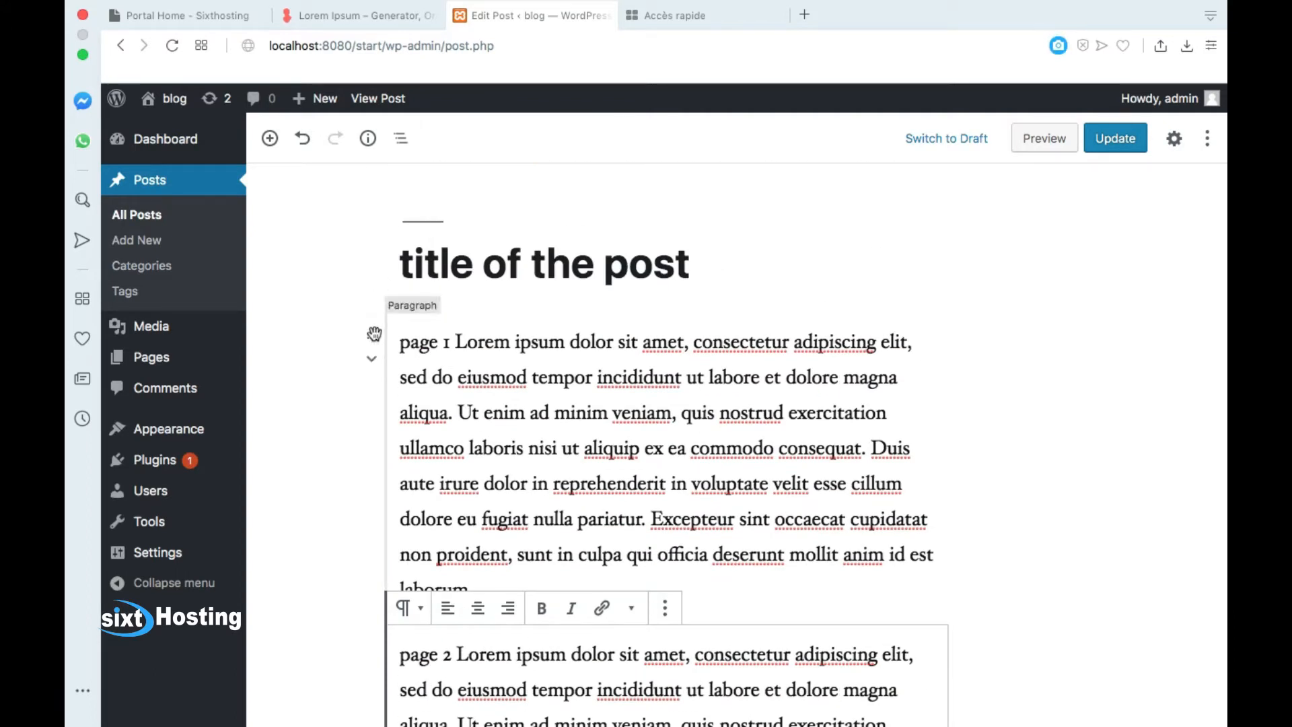
click(428, 239)
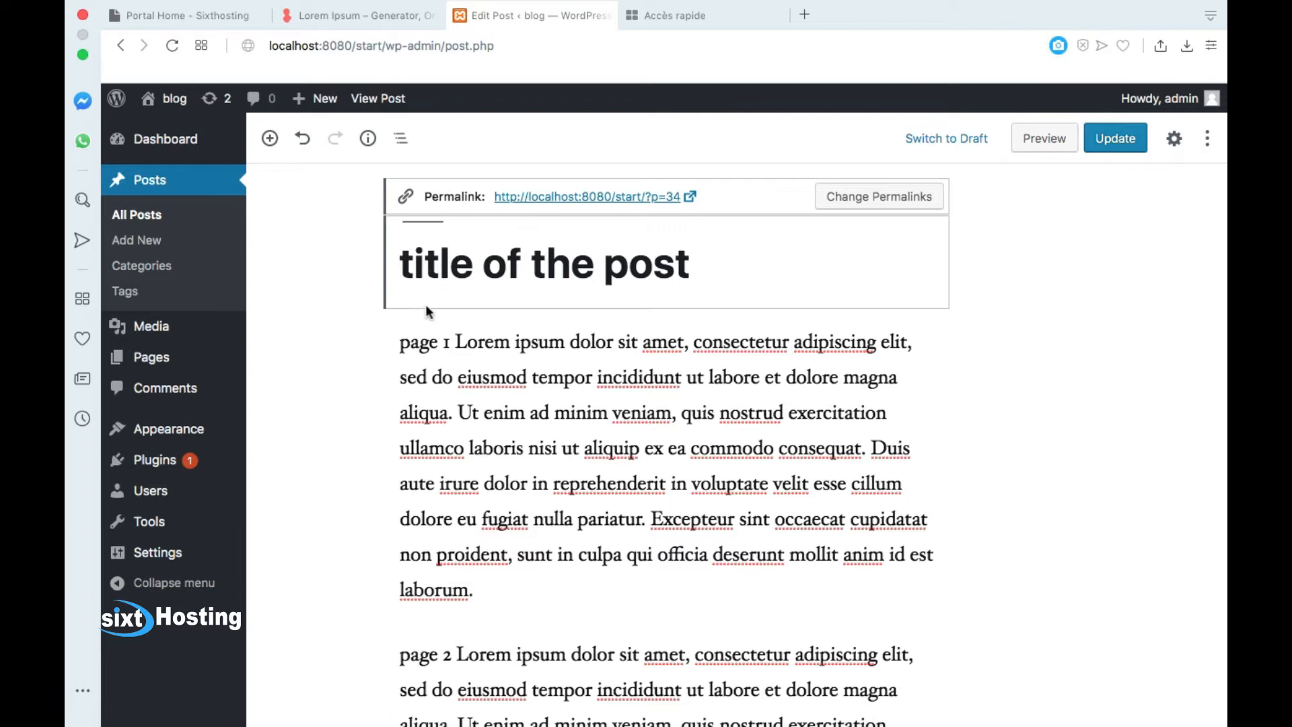
click(373, 335)
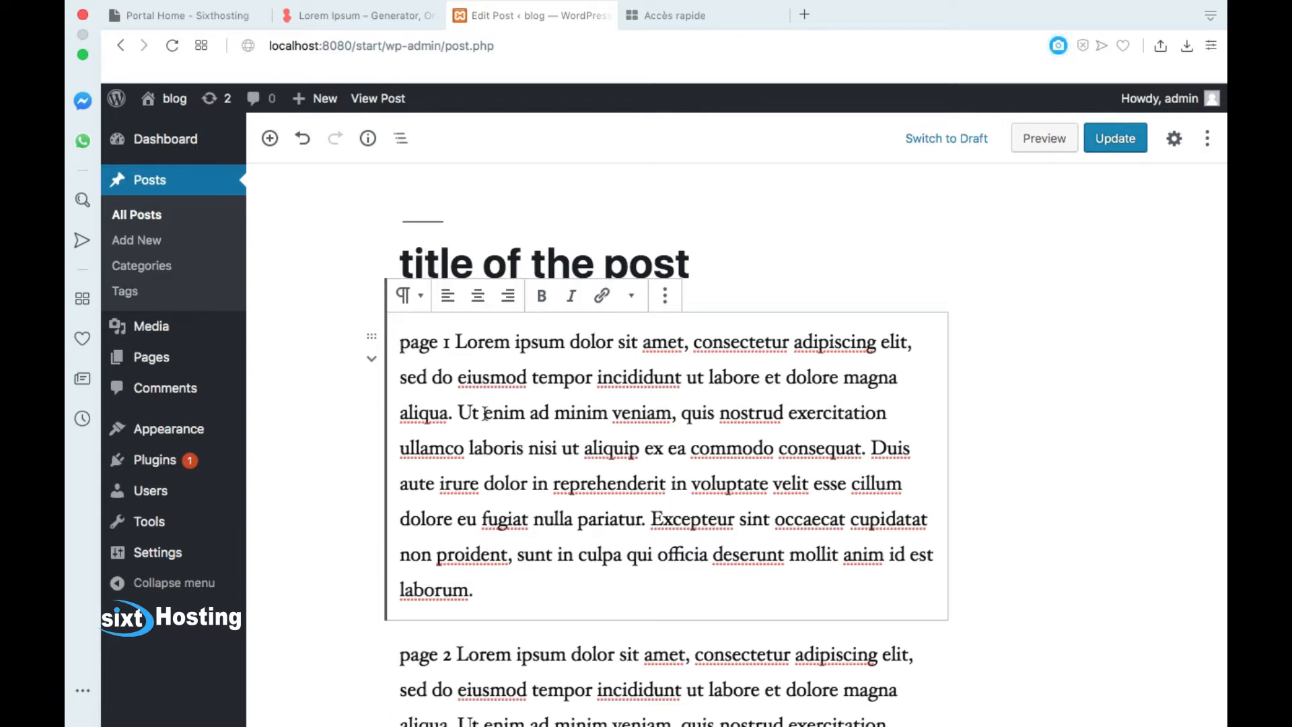
scroll(577, 522, down, 3)
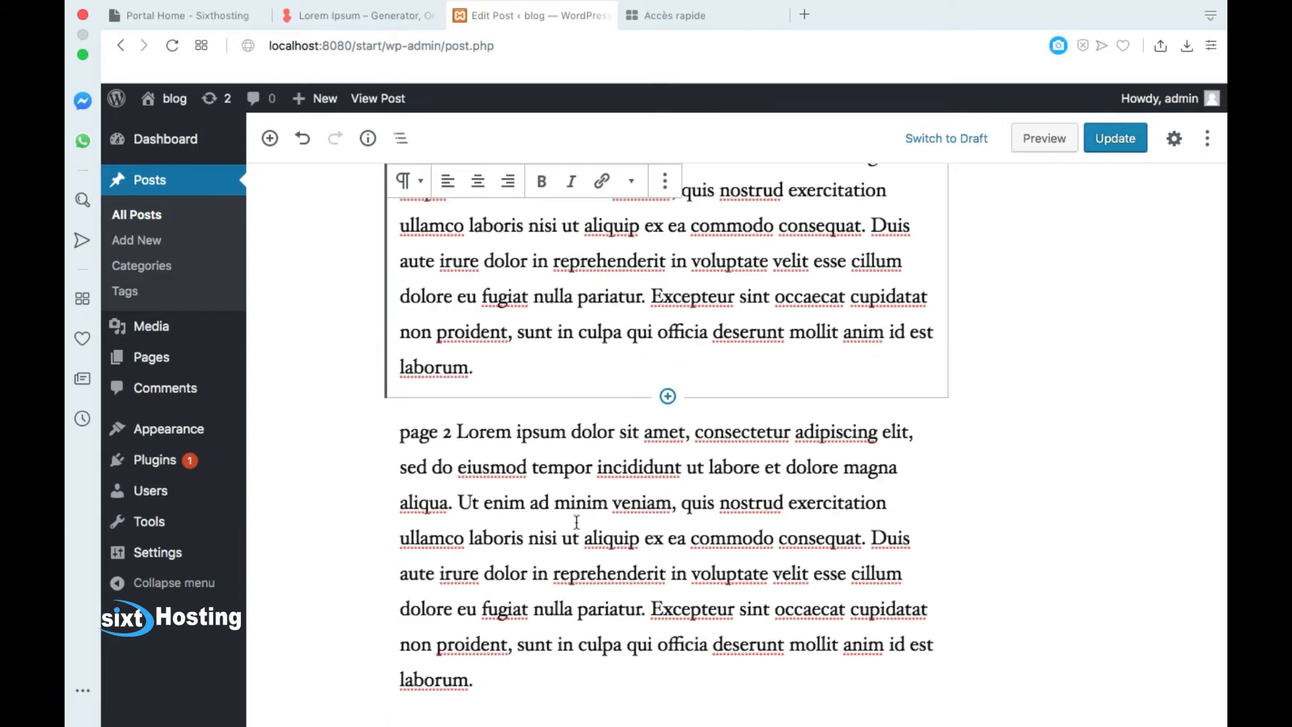
click(690, 535)
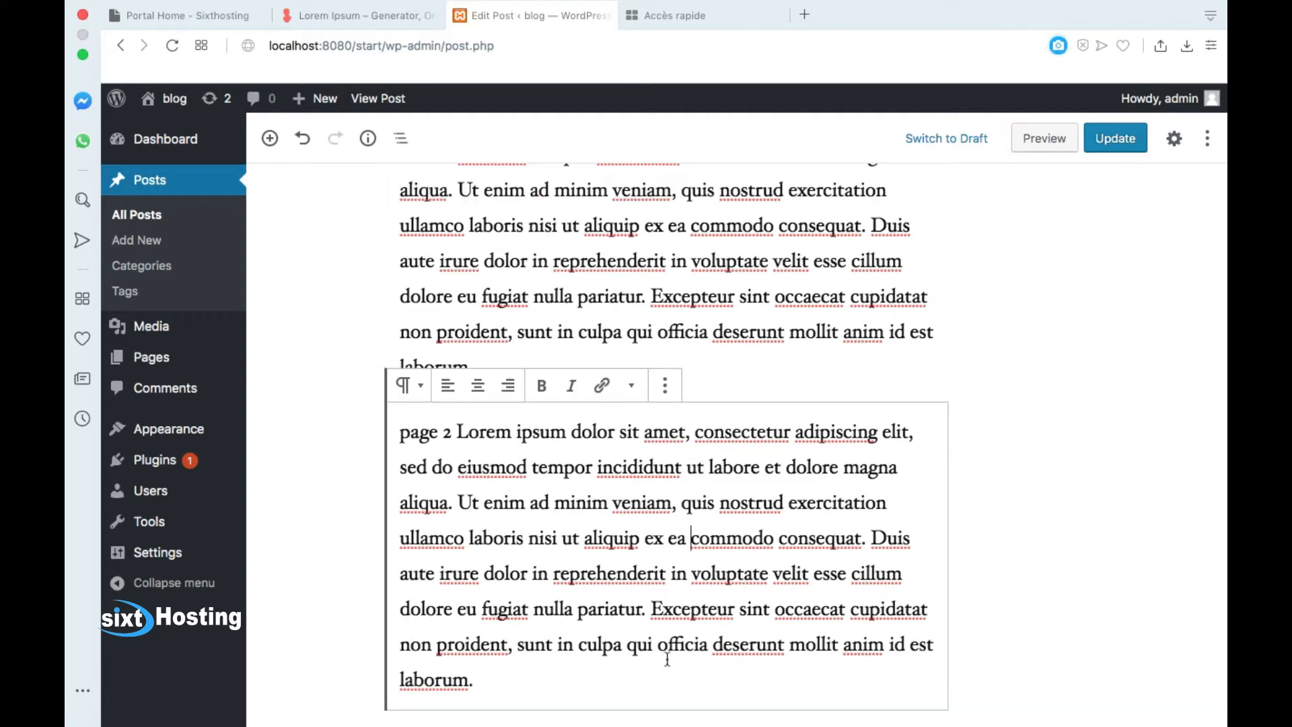
click(673, 391)
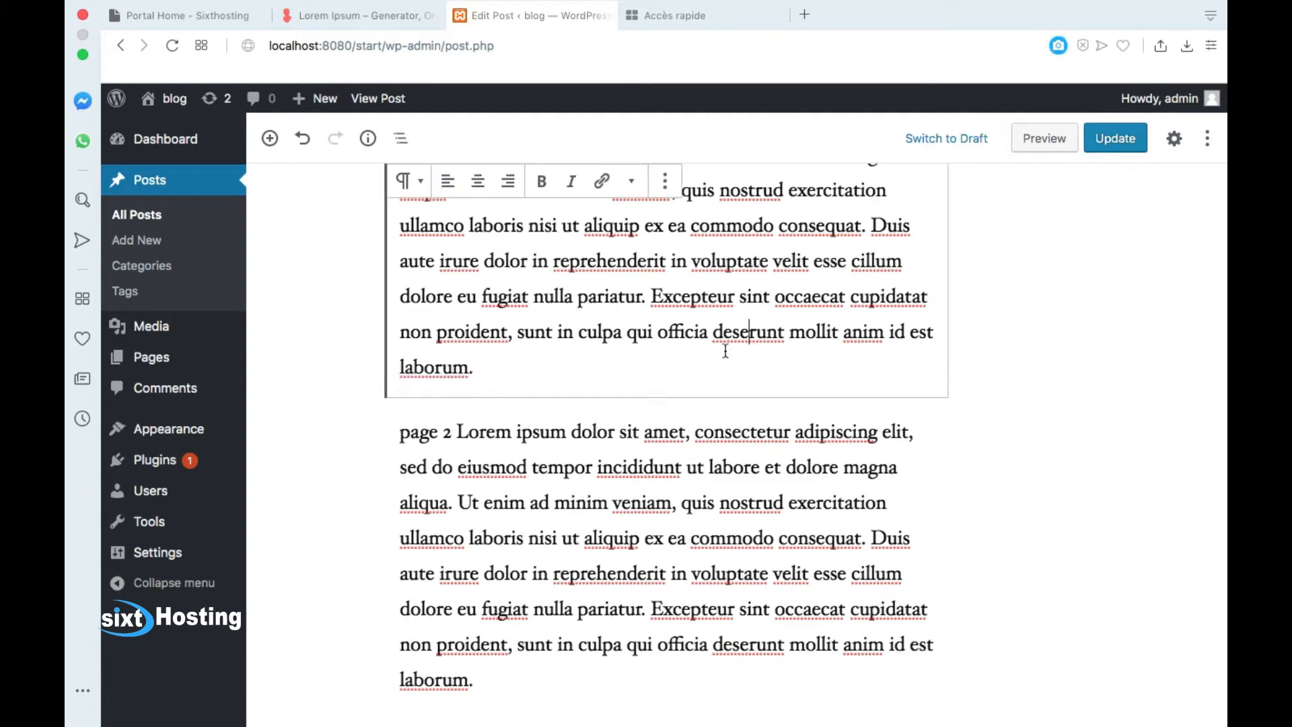
click(668, 397)
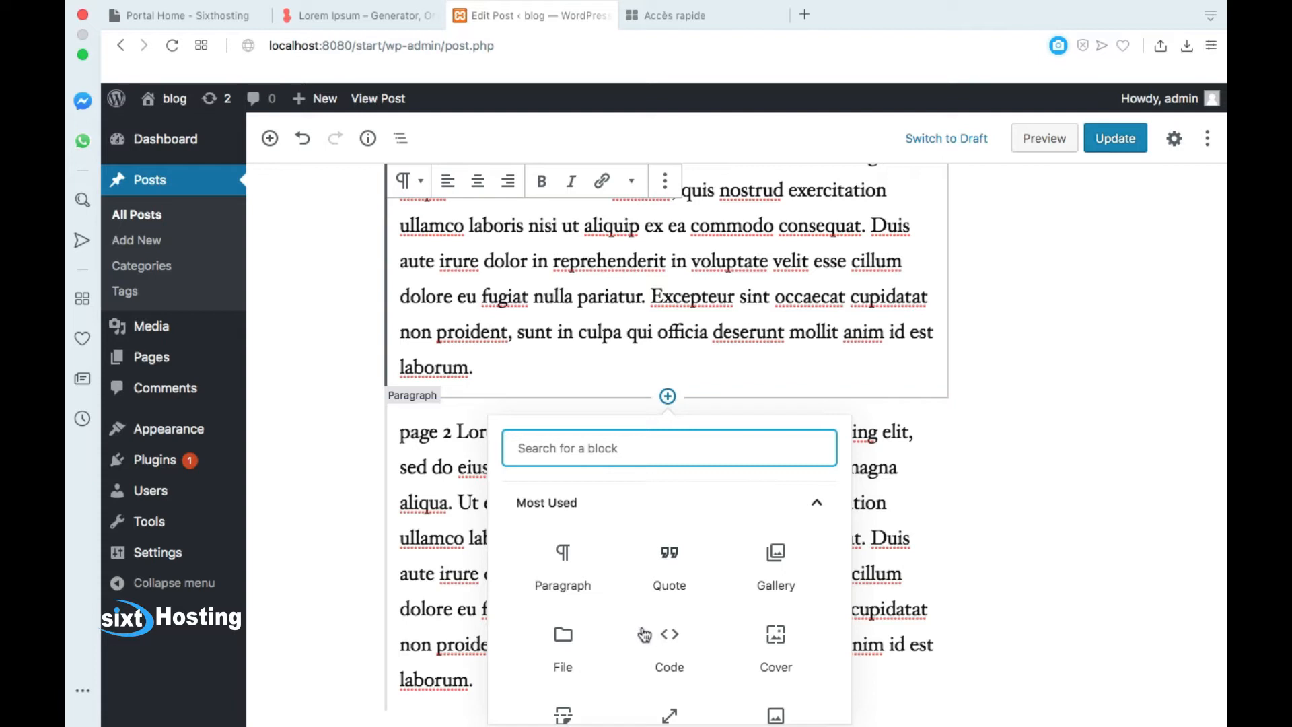
scroll(661, 641, down, 2)
click(576, 625)
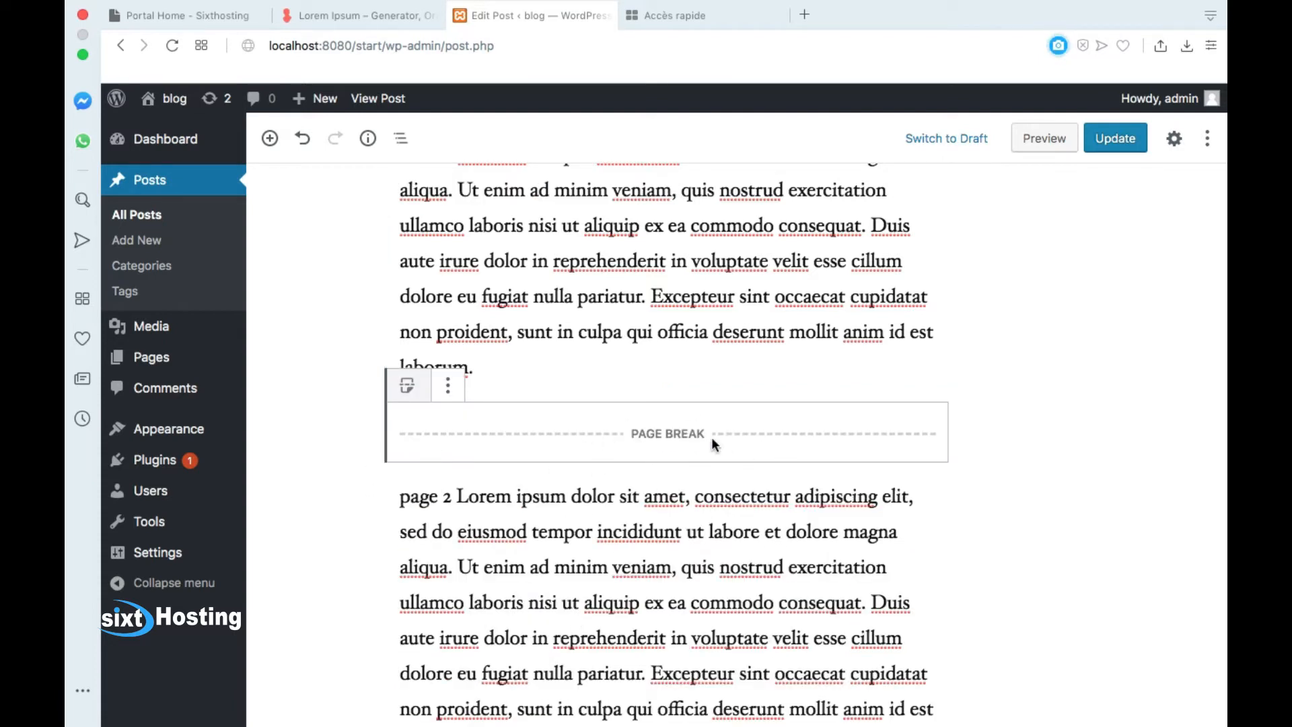
Step: Review the post and save it with Update
scroll(712, 437, up, 3)
scroll(712, 437, down, 4)
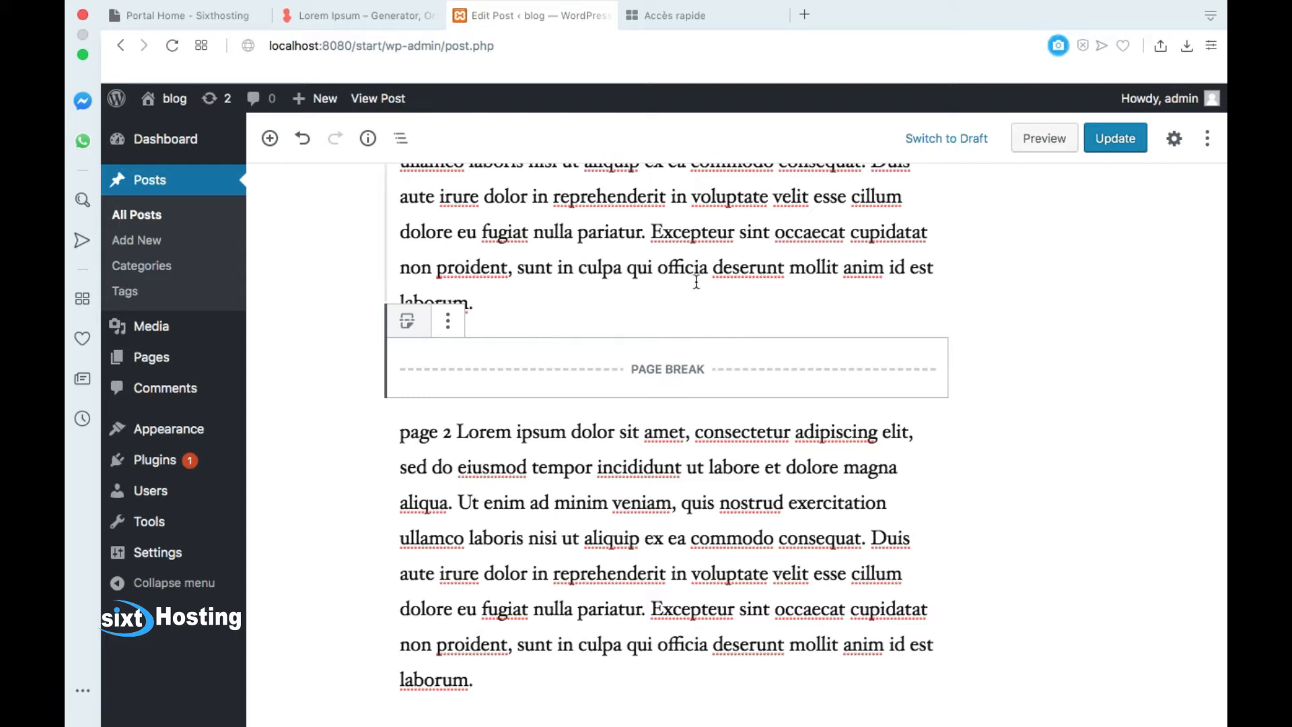
scroll(679, 301, up, 2)
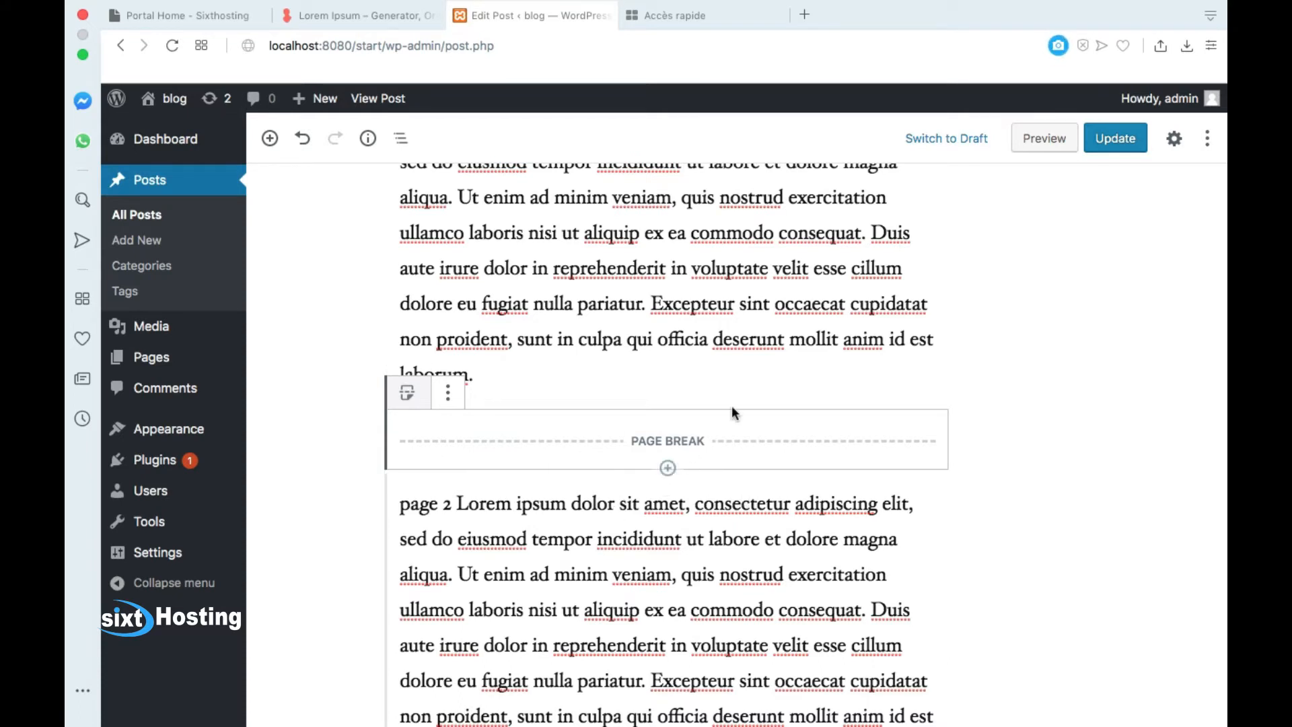
scroll(682, 454, up, 5)
scroll(677, 277, down, 3)
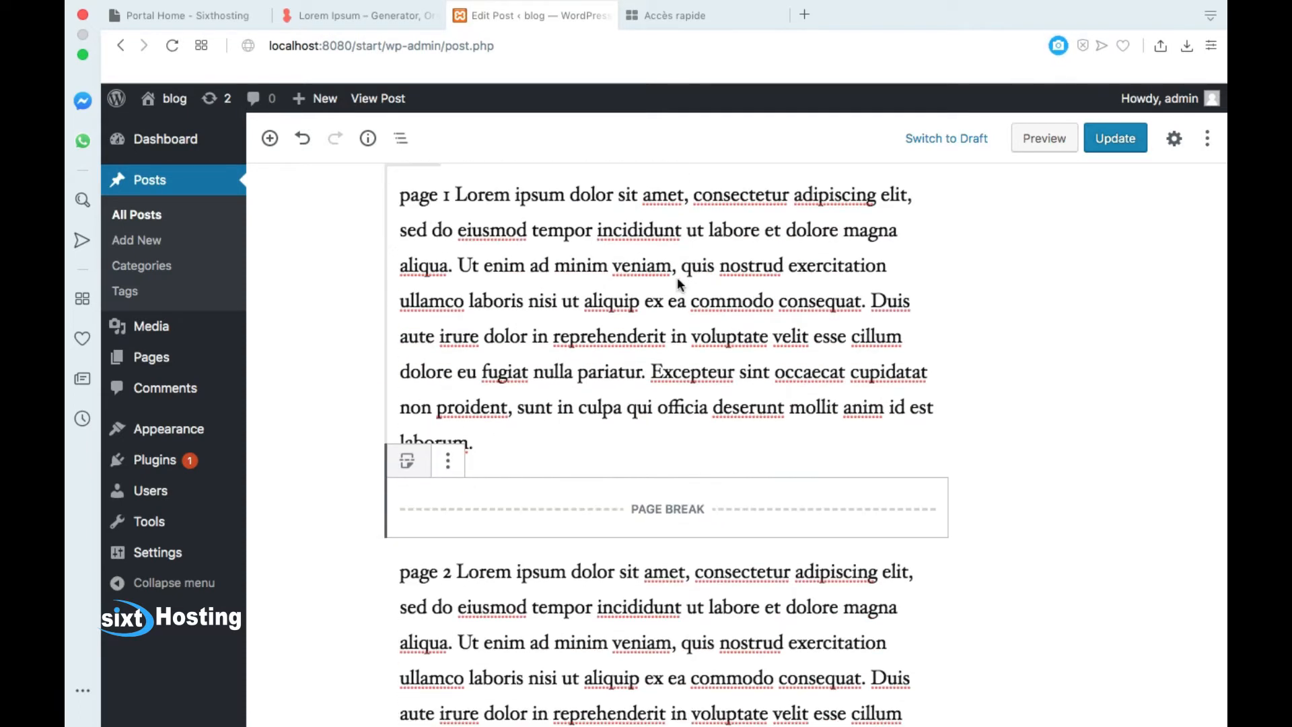
click(1102, 140)
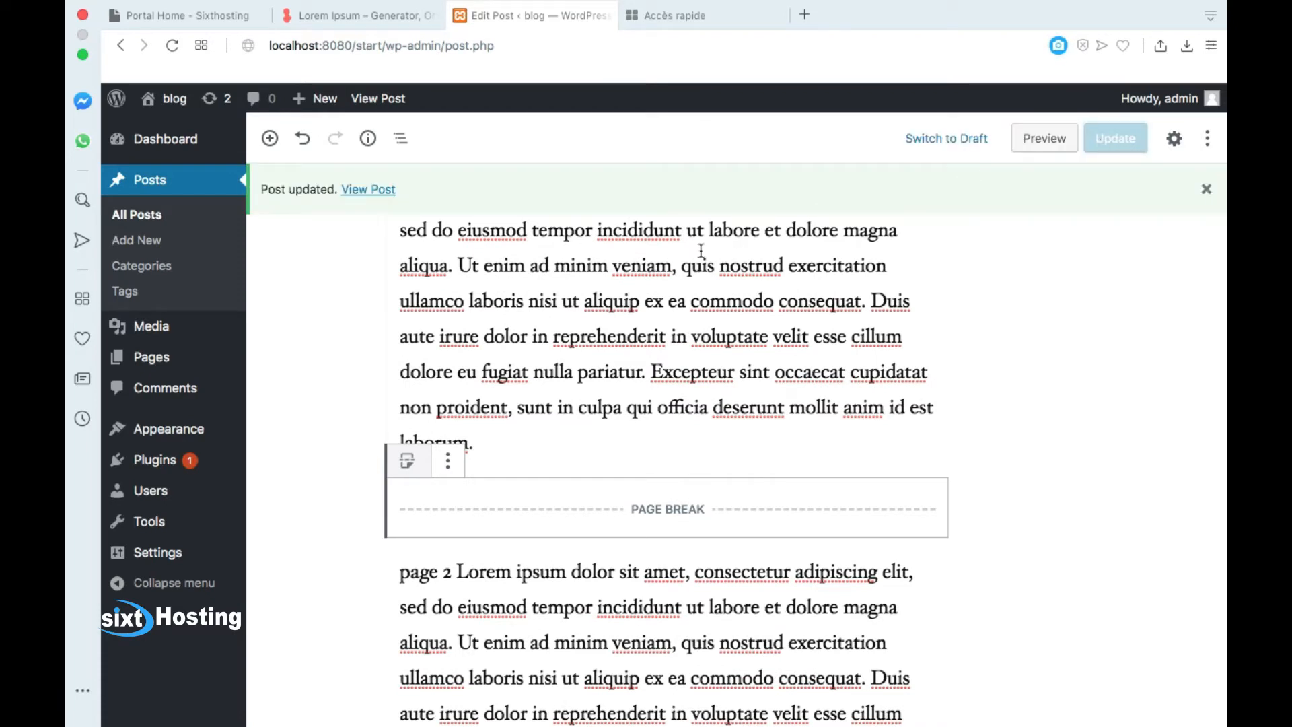
Step: Open the published post in a new tab and scroll through it
right_click(371, 191)
click(387, 200)
click(692, 14)
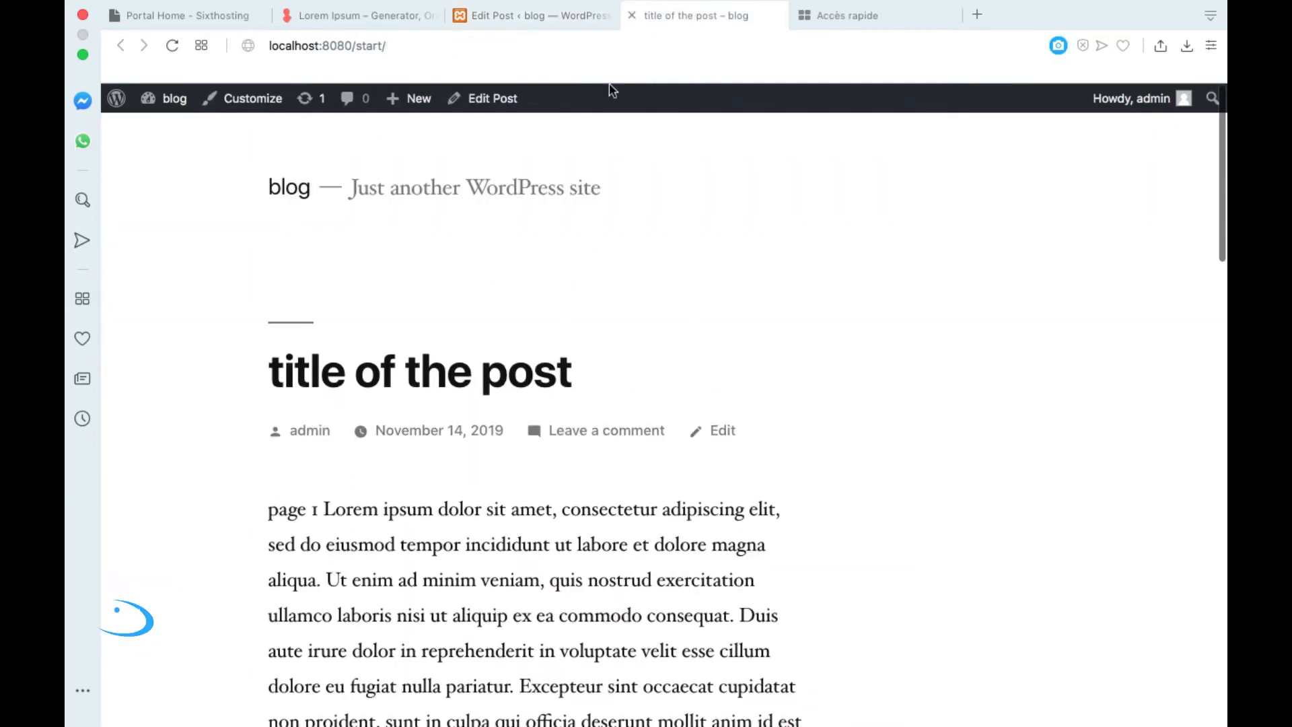
scroll(358, 428, down, 5)
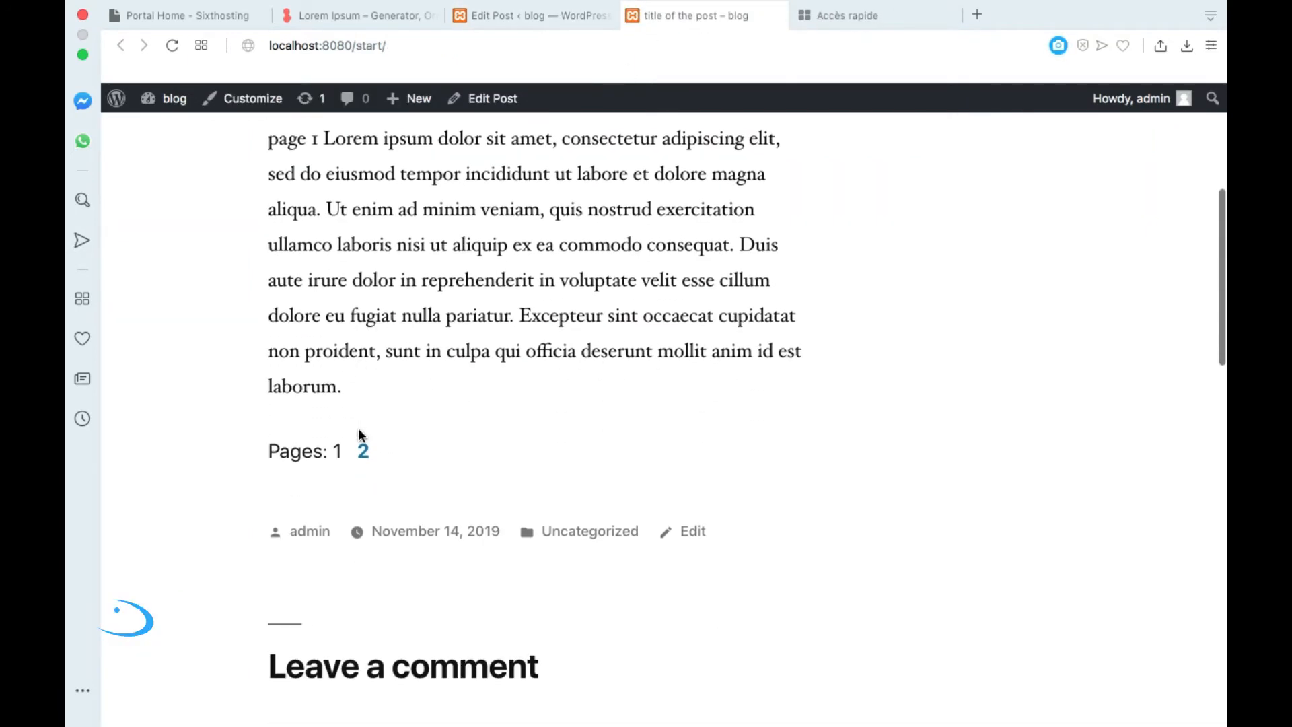
scroll(606, 275, up, 4)
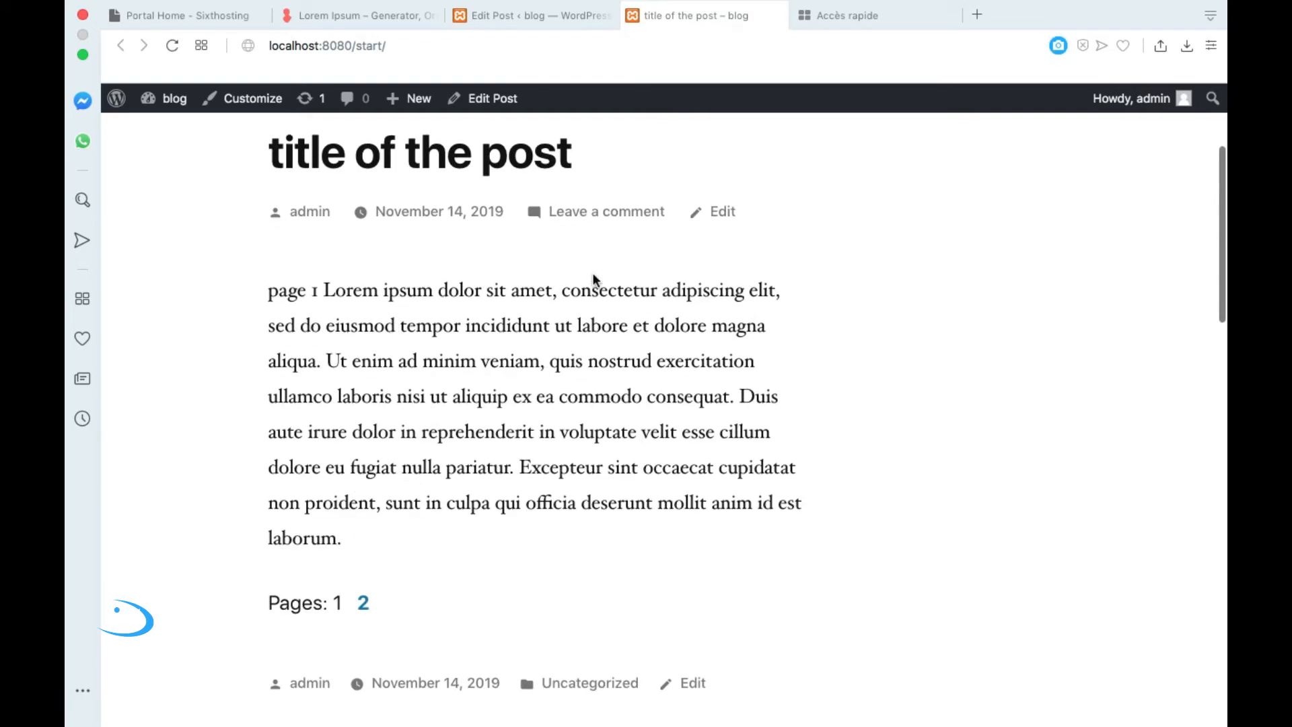
scroll(434, 479, down, 2)
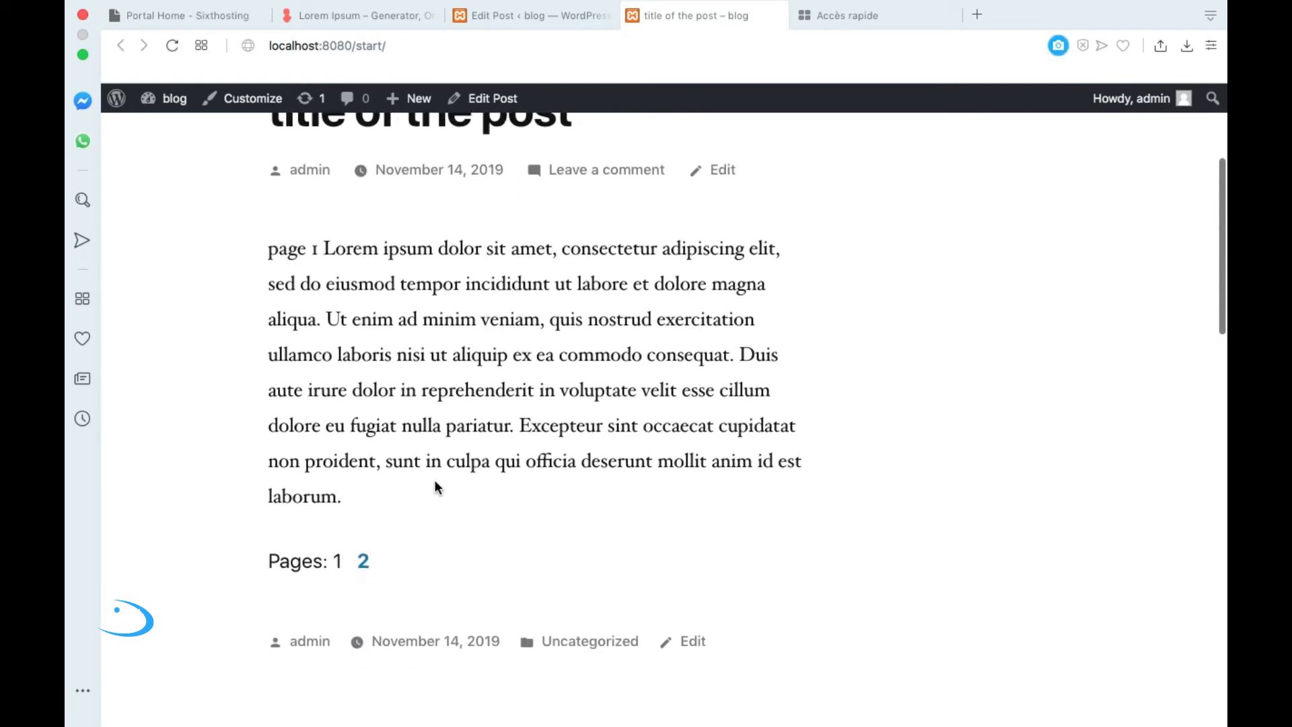
Step: Switch between pages 1 and 2 of the live post, then return to the editor
click(364, 562)
scroll(461, 511, down, 4)
click(348, 545)
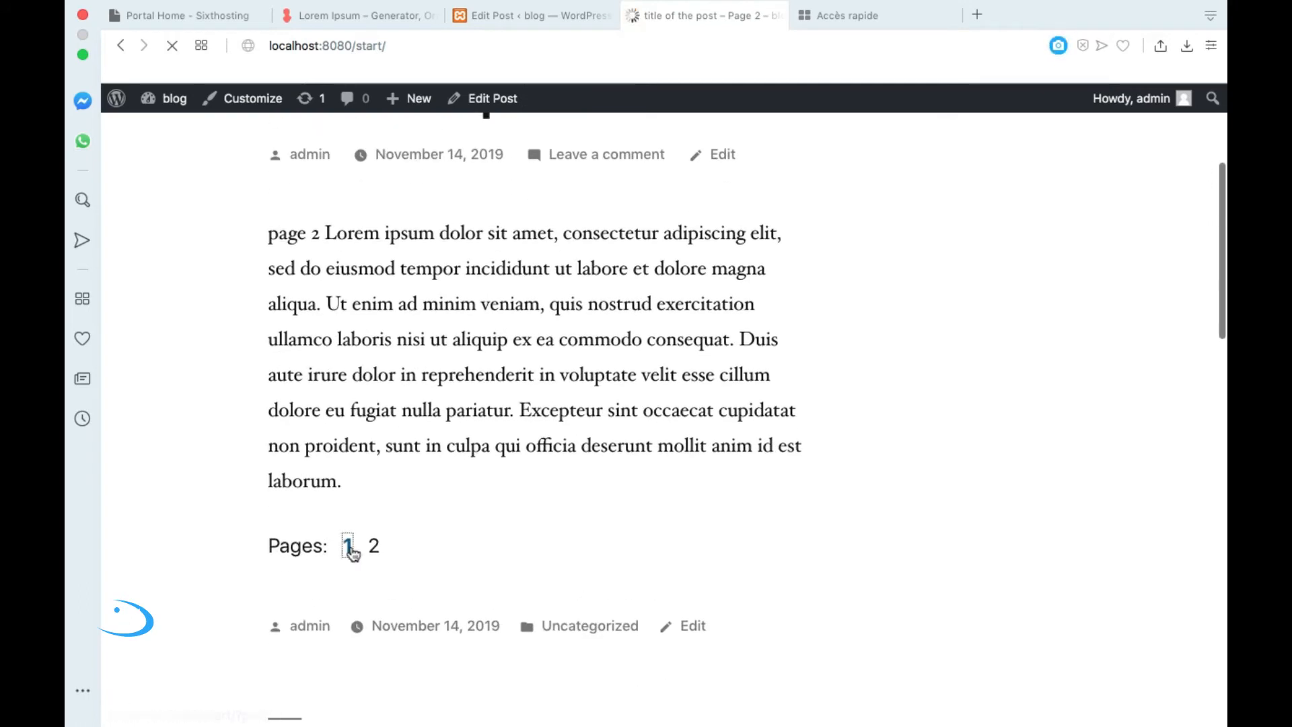
scroll(323, 509, down, 5)
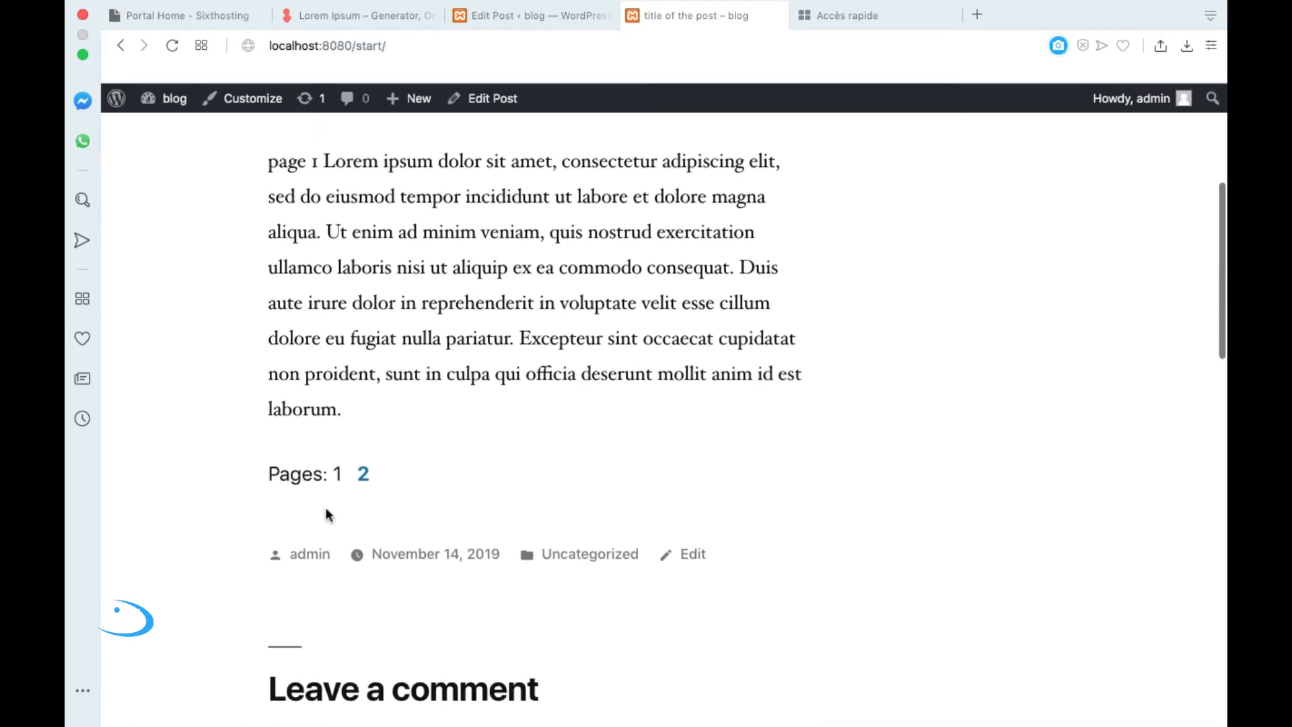
click(364, 476)
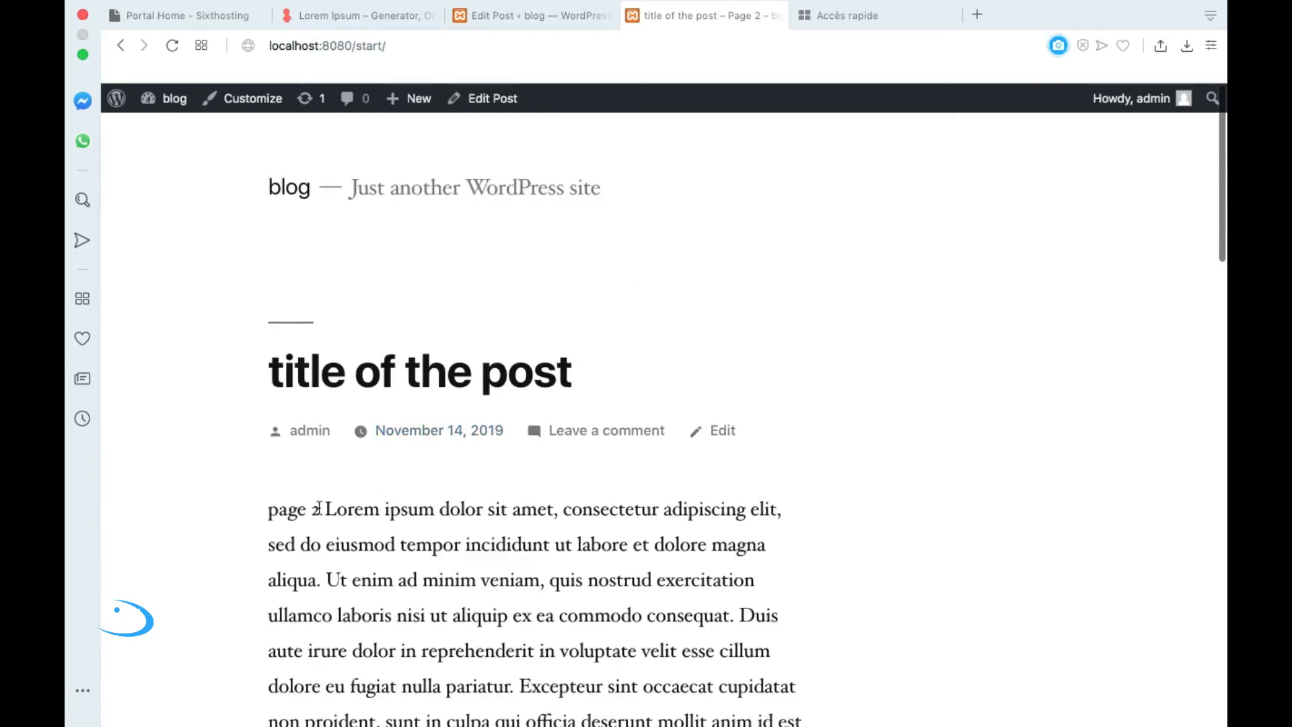
scroll(396, 510, down, 4)
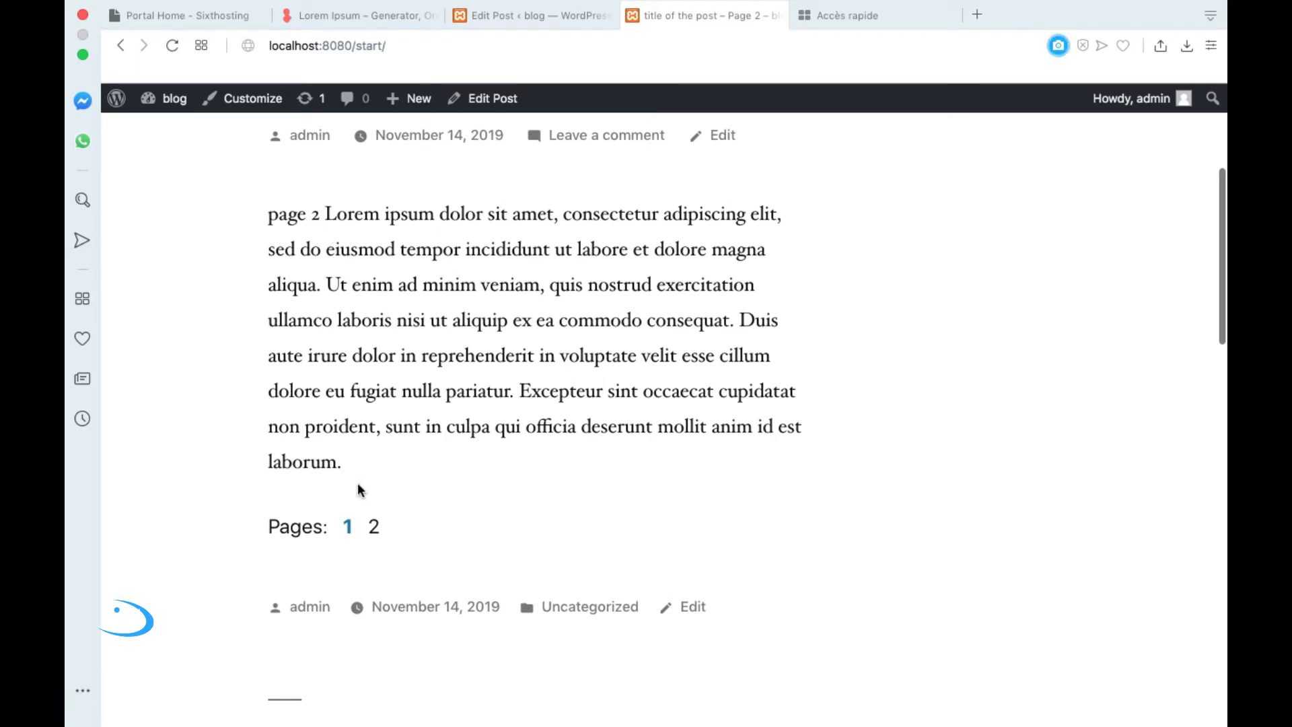
click(347, 526)
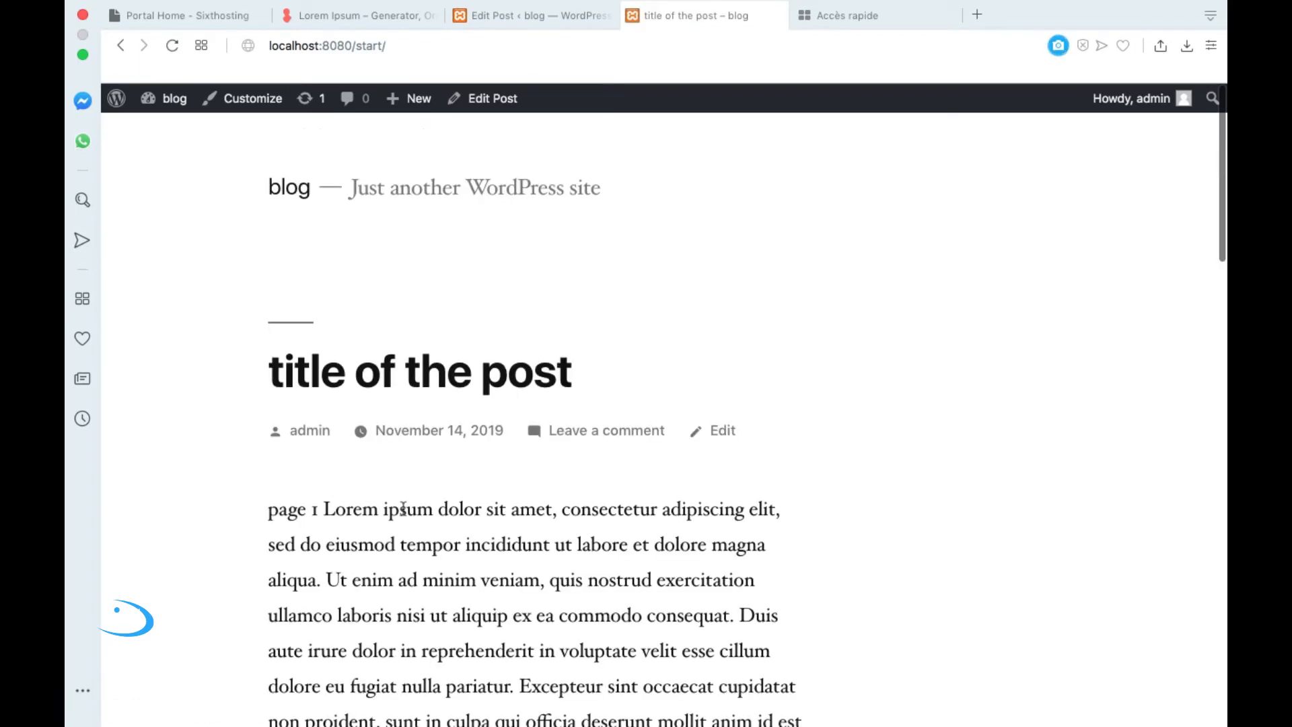
scroll(390, 454, down, 4)
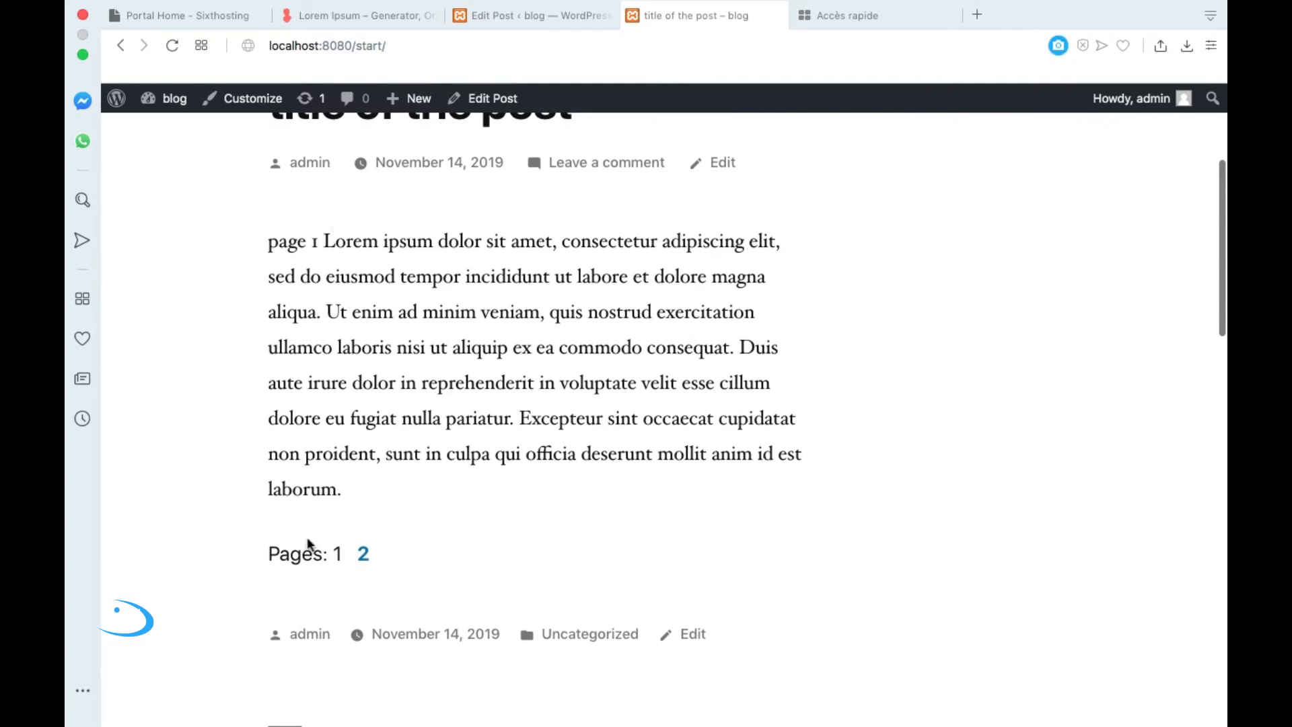
click(363, 555)
scroll(362, 565, down, 4)
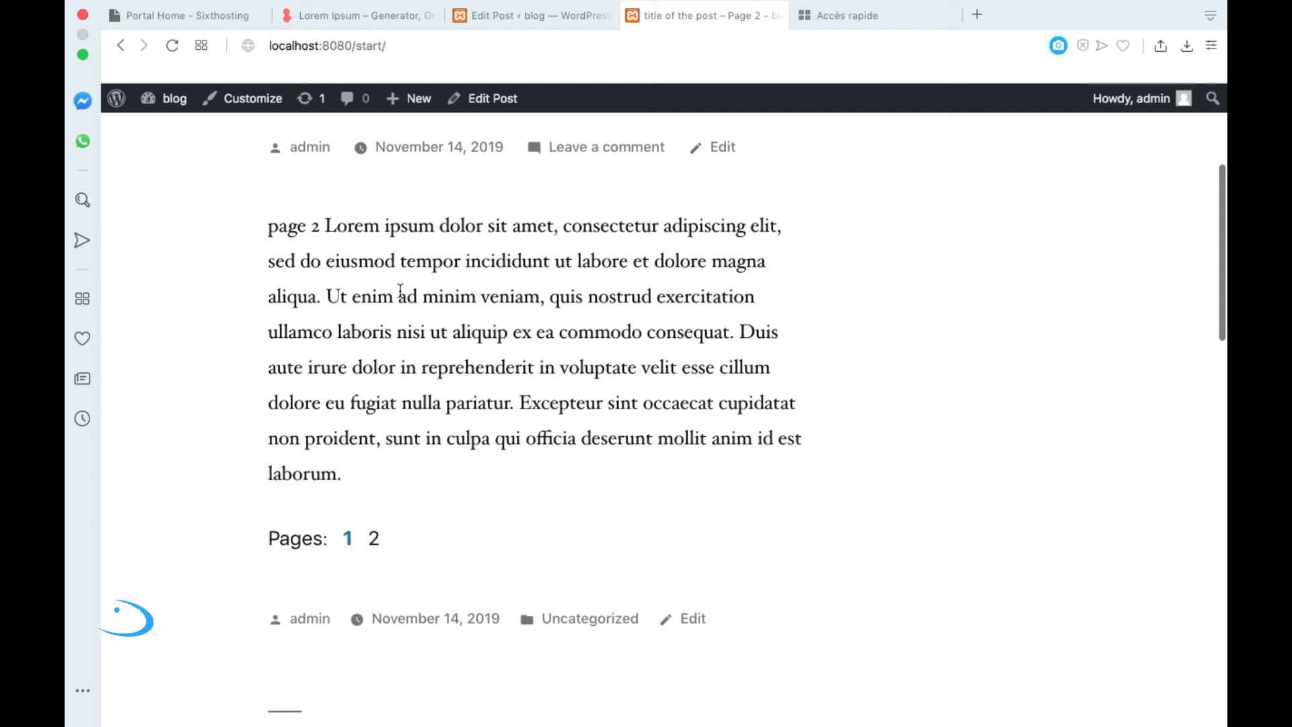
click(534, 16)
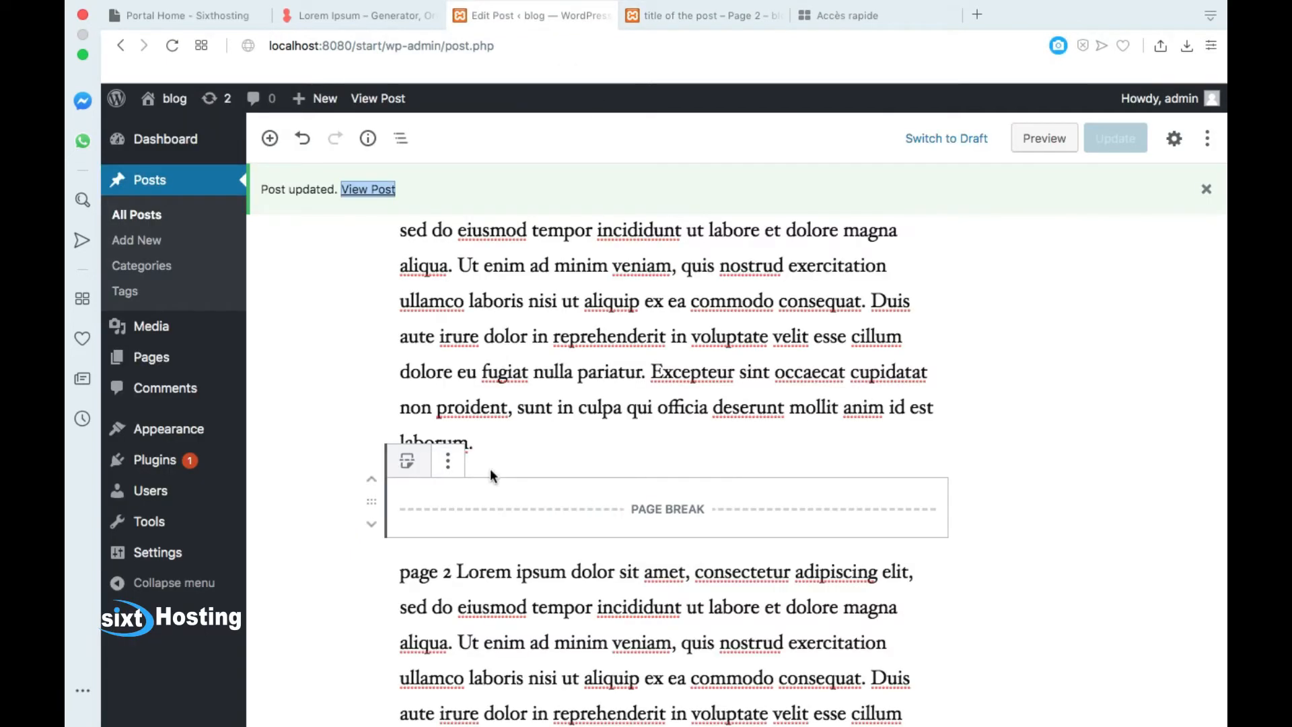
Step: Remove the page break block between the two paragraphs
click(452, 466)
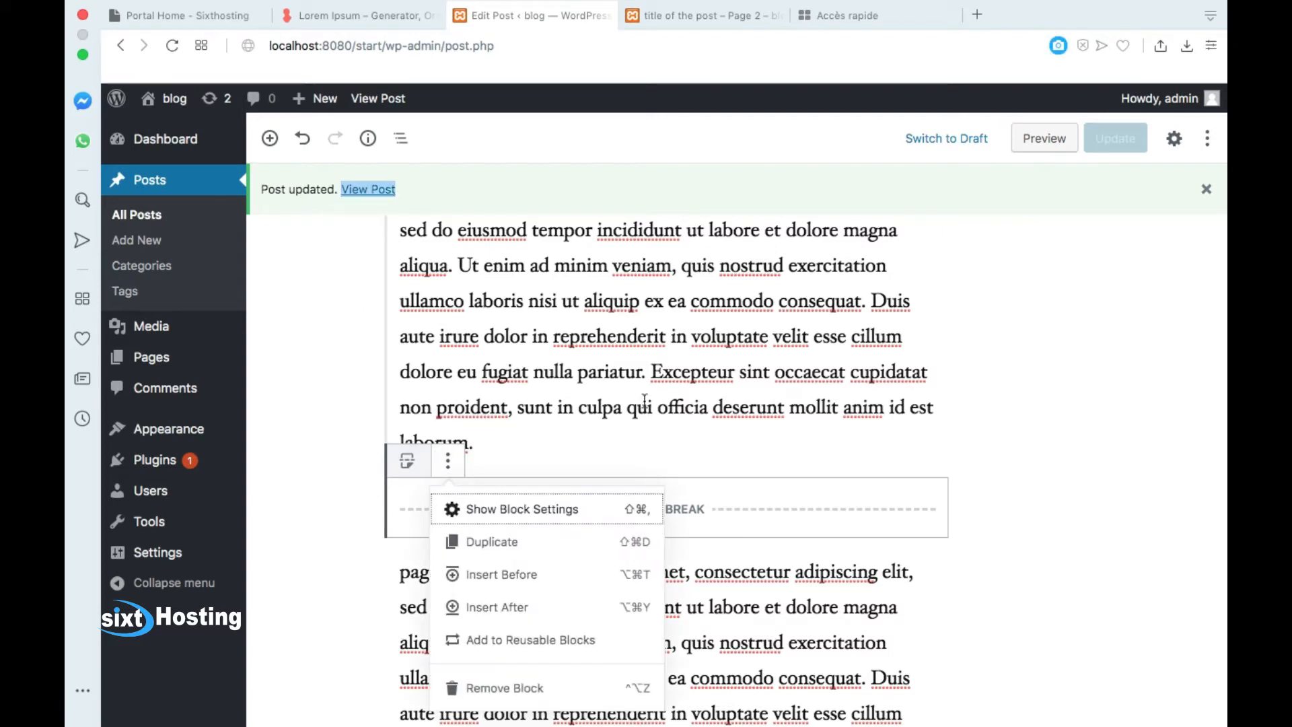
click(627, 441)
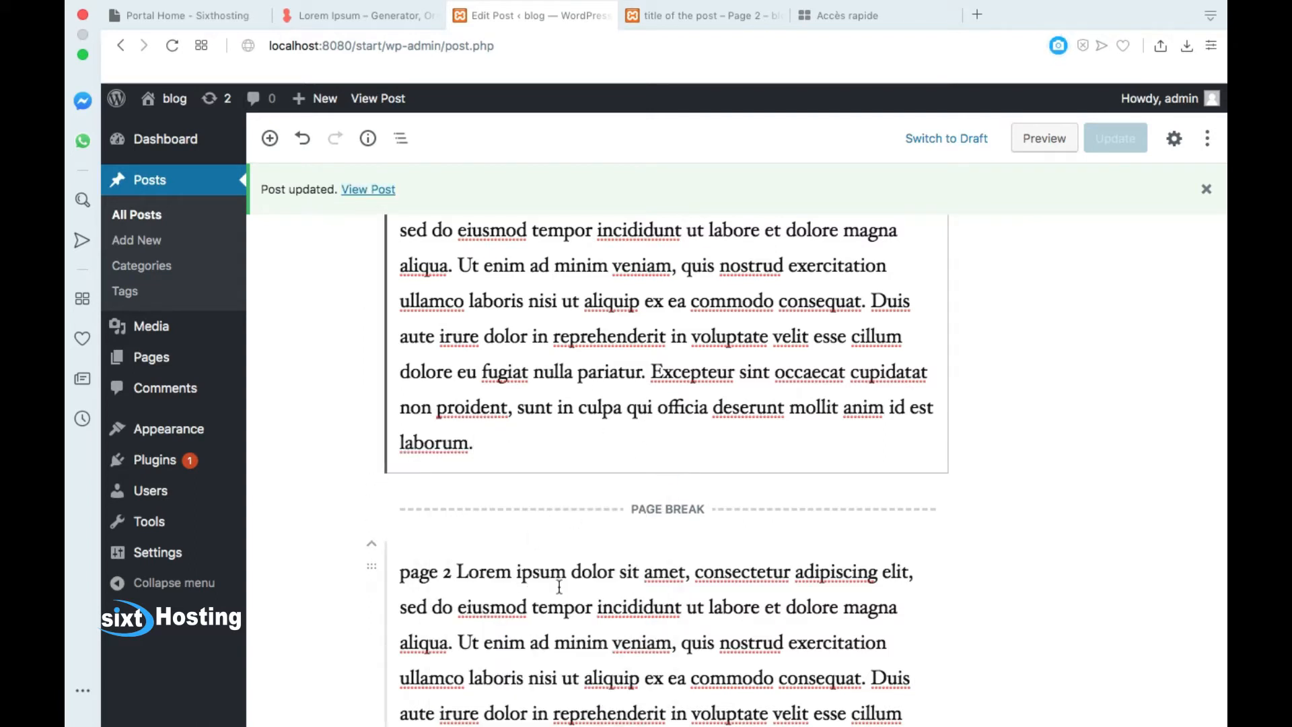
scroll(560, 586, down, 3)
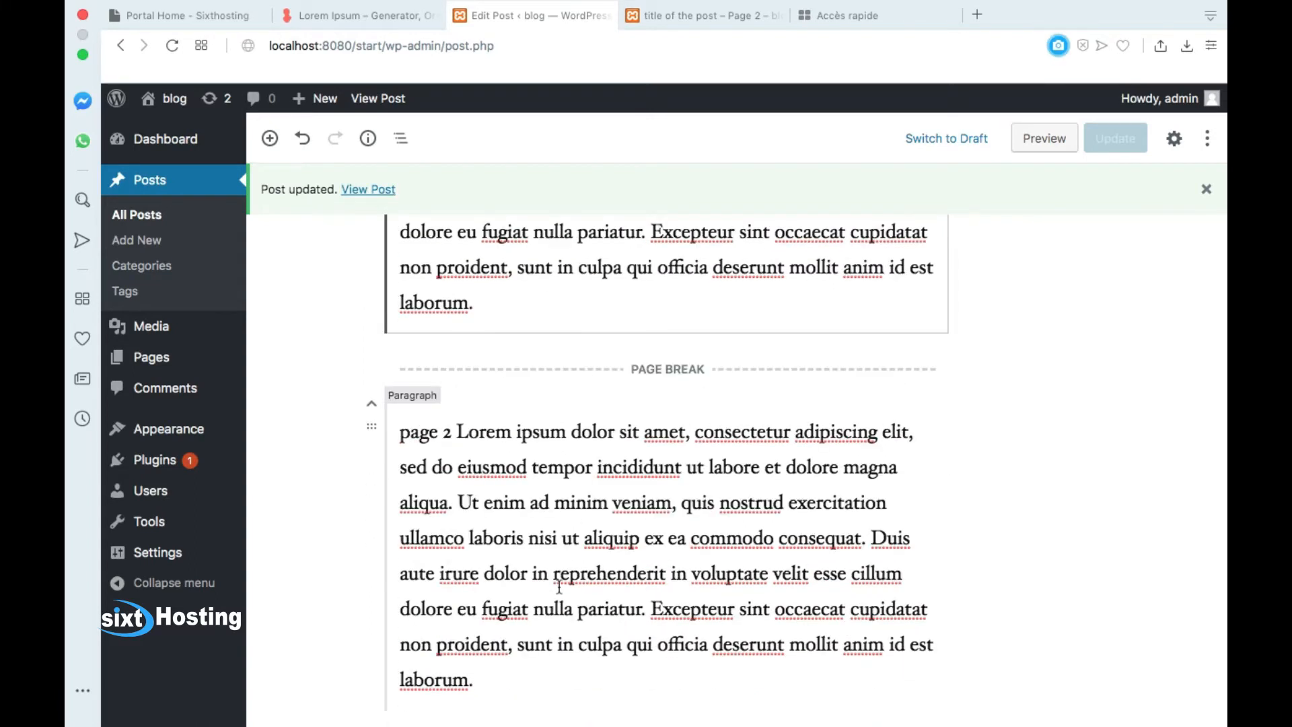
click(475, 367)
click(447, 321)
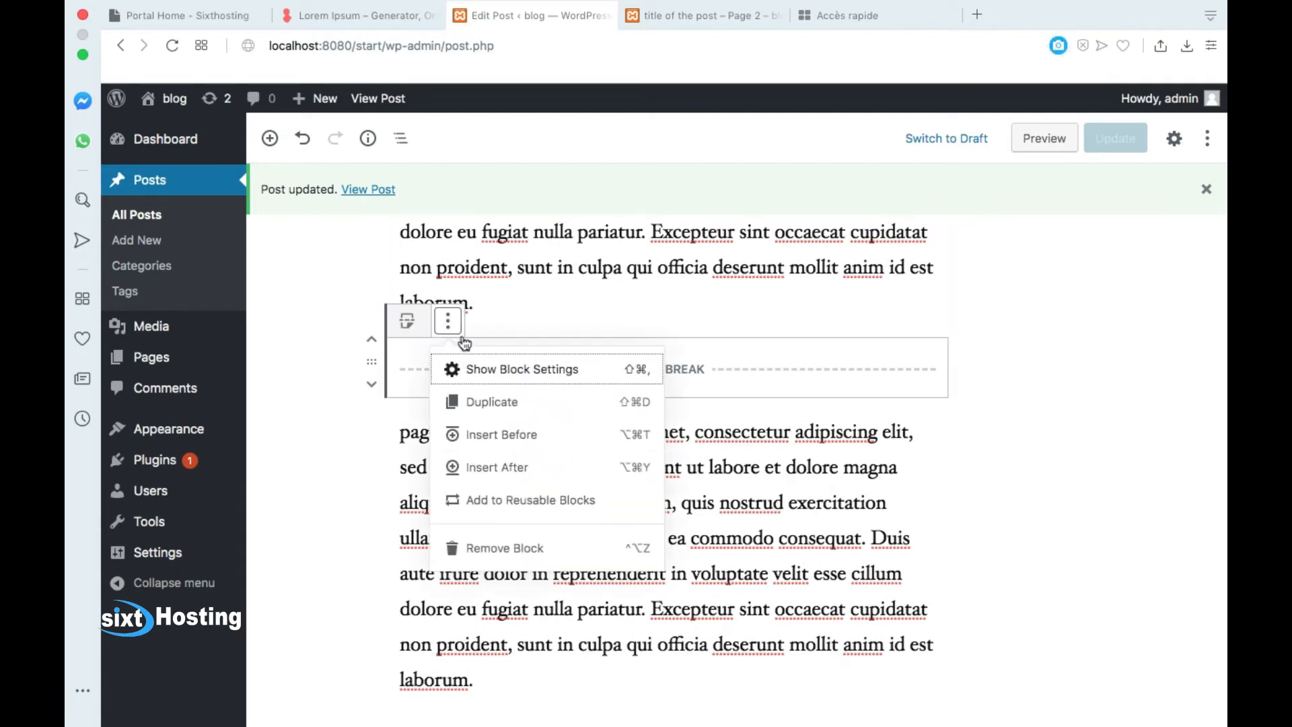
click(498, 546)
Step: Remove both the 'page 1' and 'page 2' Lorem ipsum paragraphs
click(664, 350)
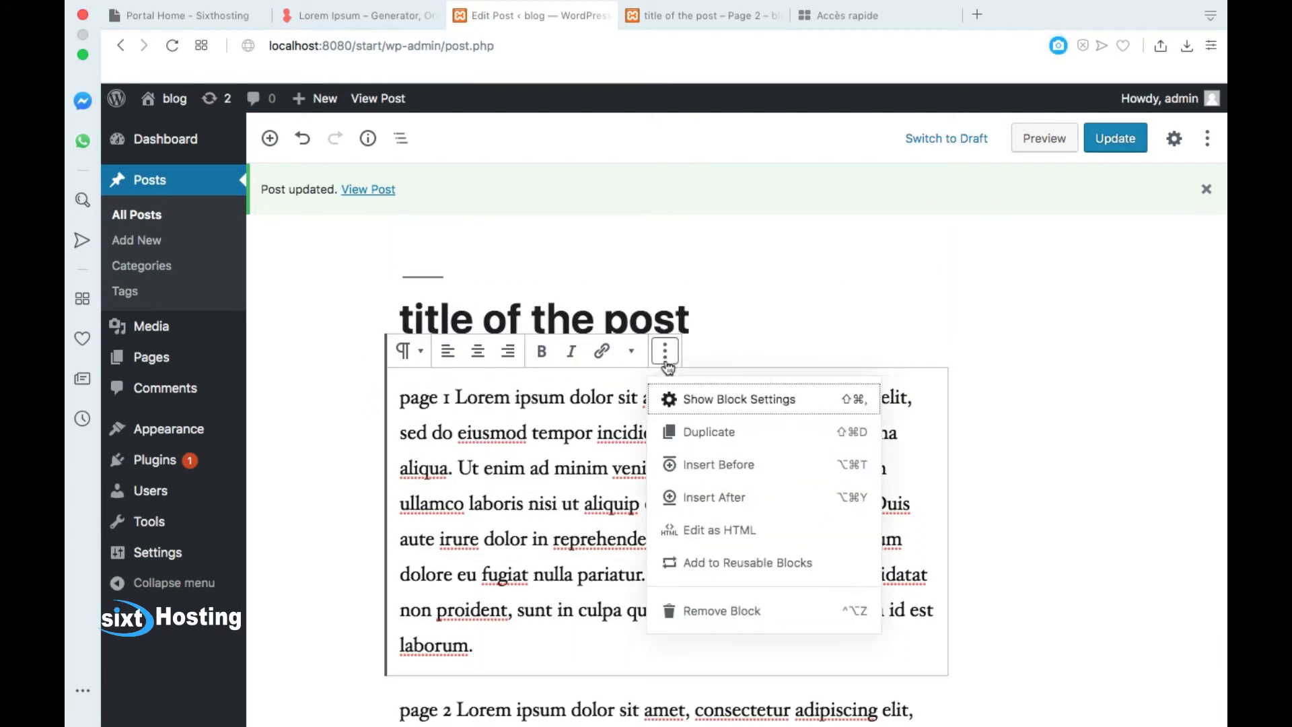
click(697, 608)
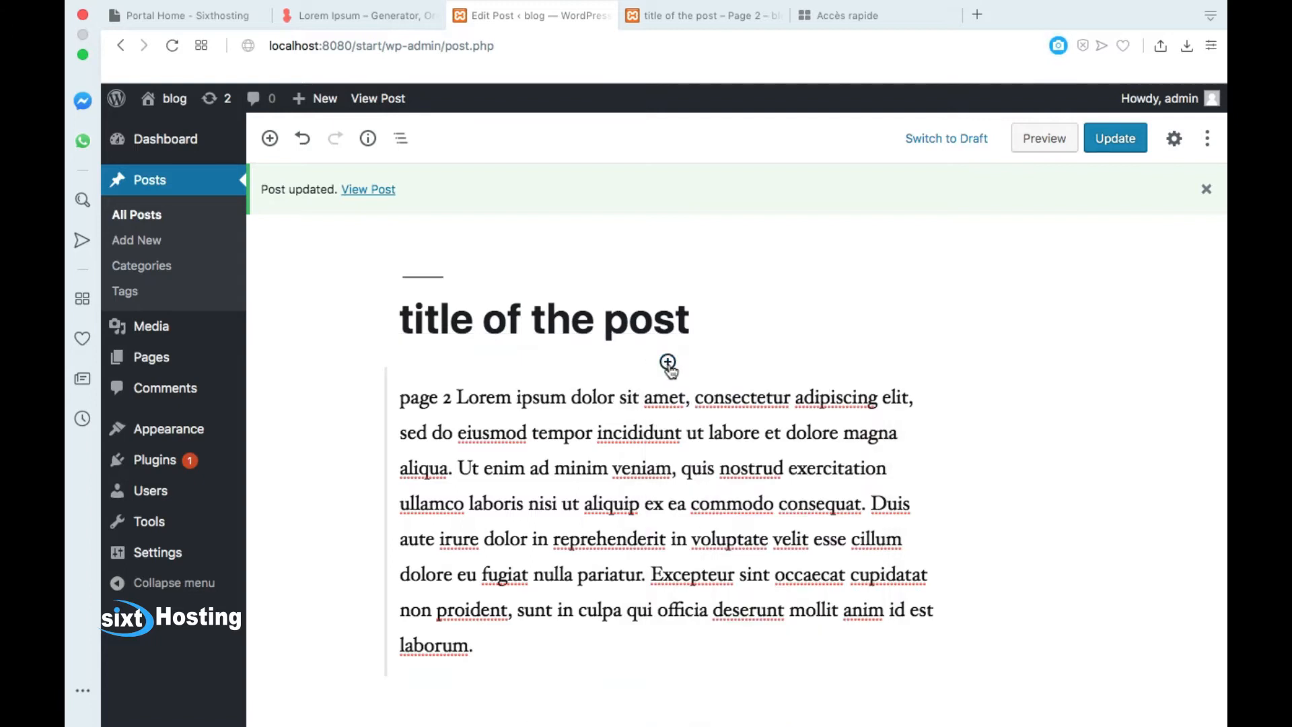
click(551, 390)
click(665, 351)
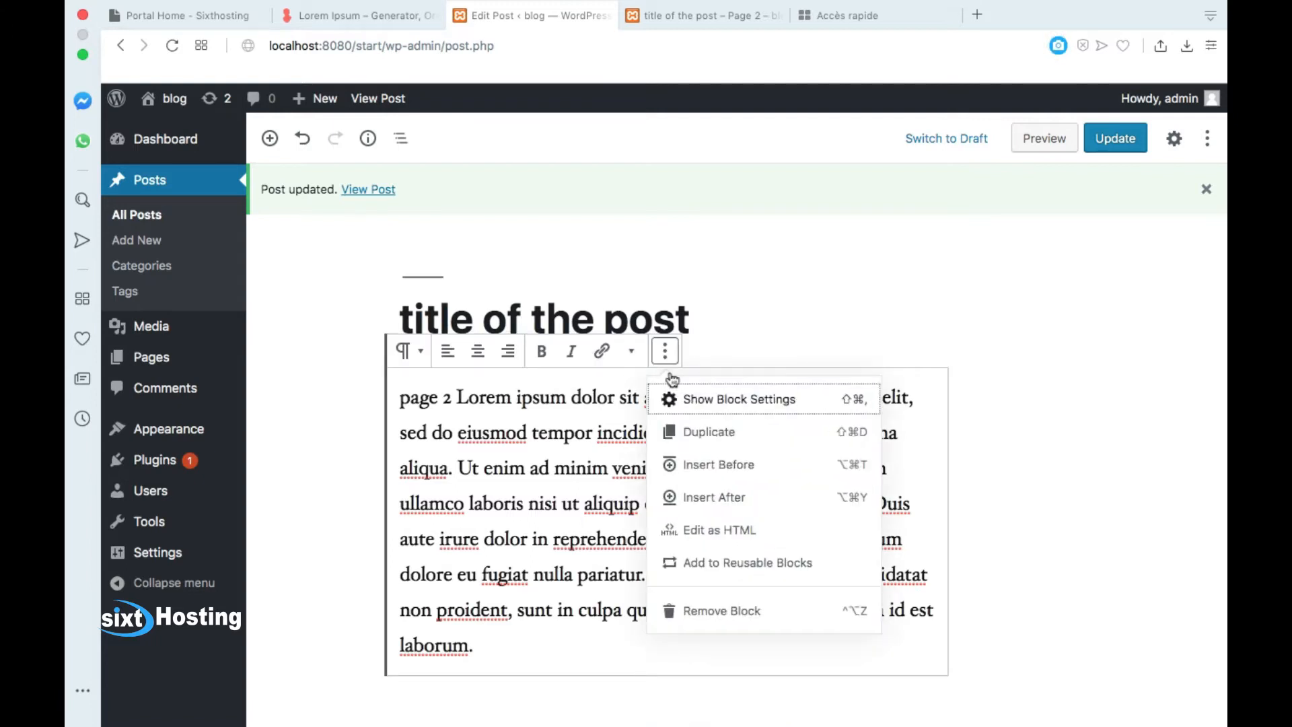
click(700, 612)
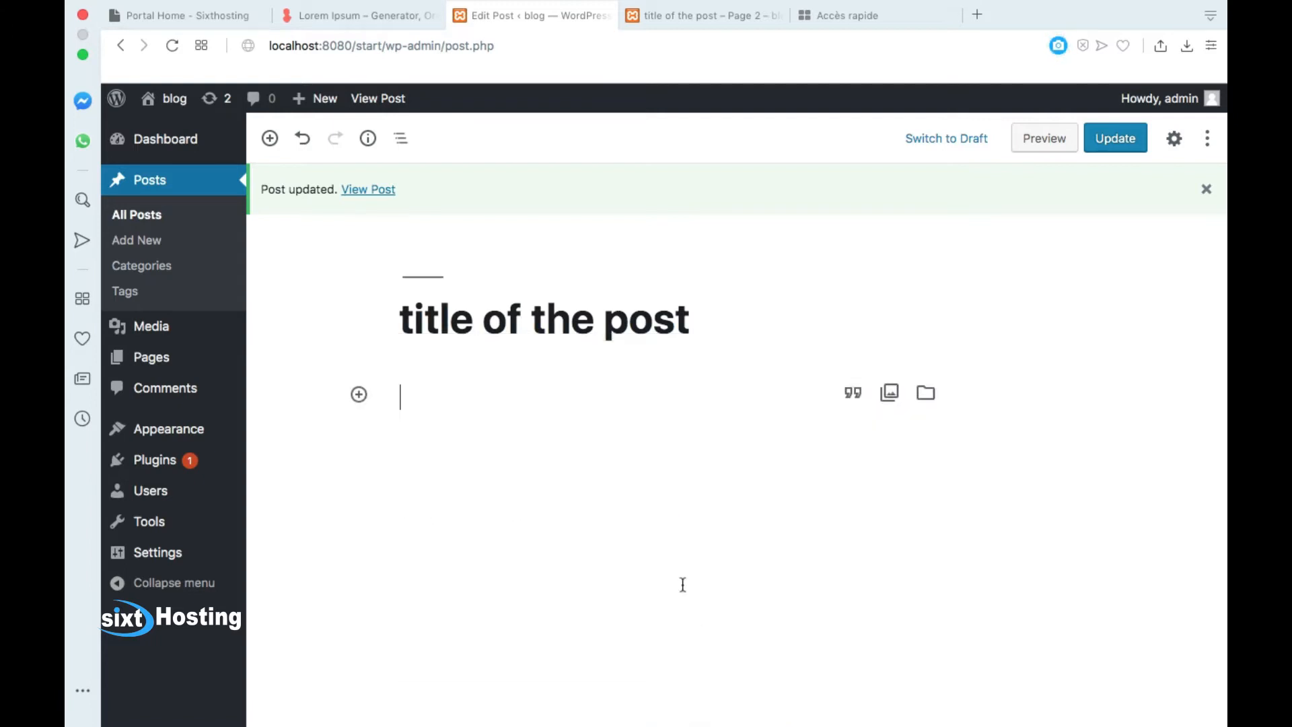
Step: Insert an image block below the title with the uploaded Untitled-11111.png 'Setup locally MAC/PC' picture
click(359, 396)
scroll(514, 586, down, 5)
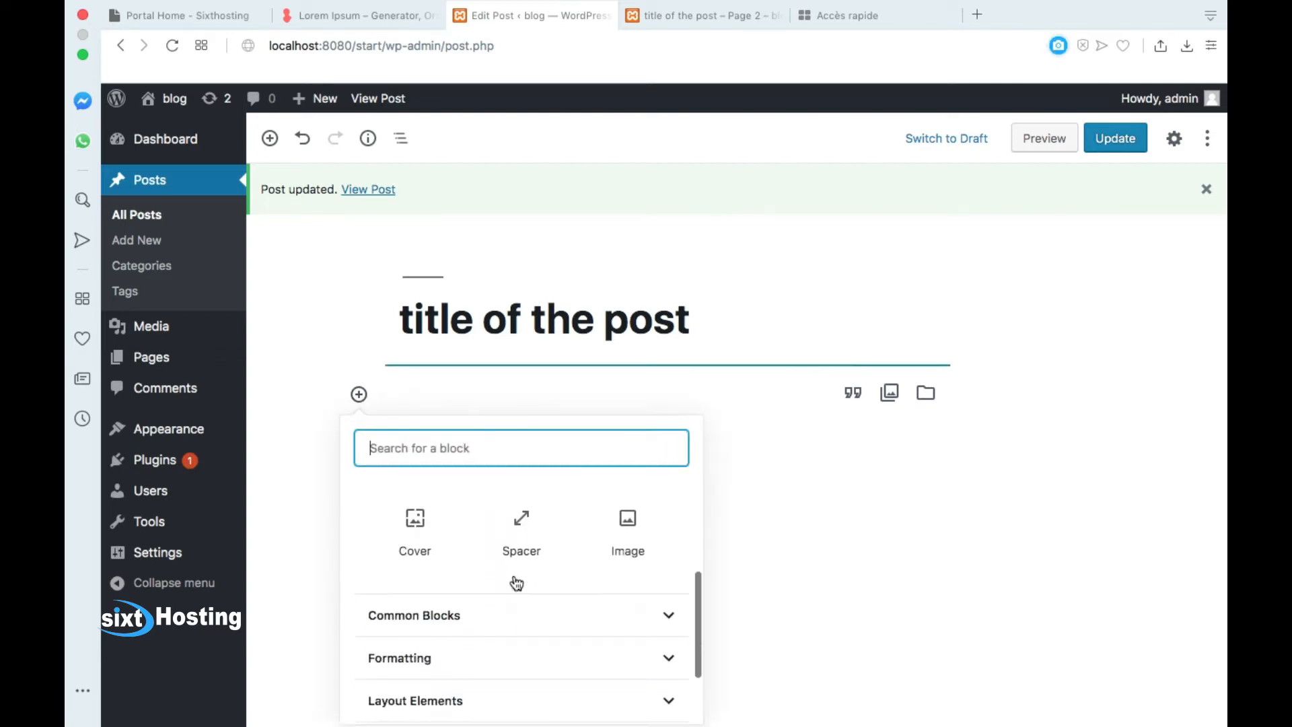
scroll(639, 587, up, 4)
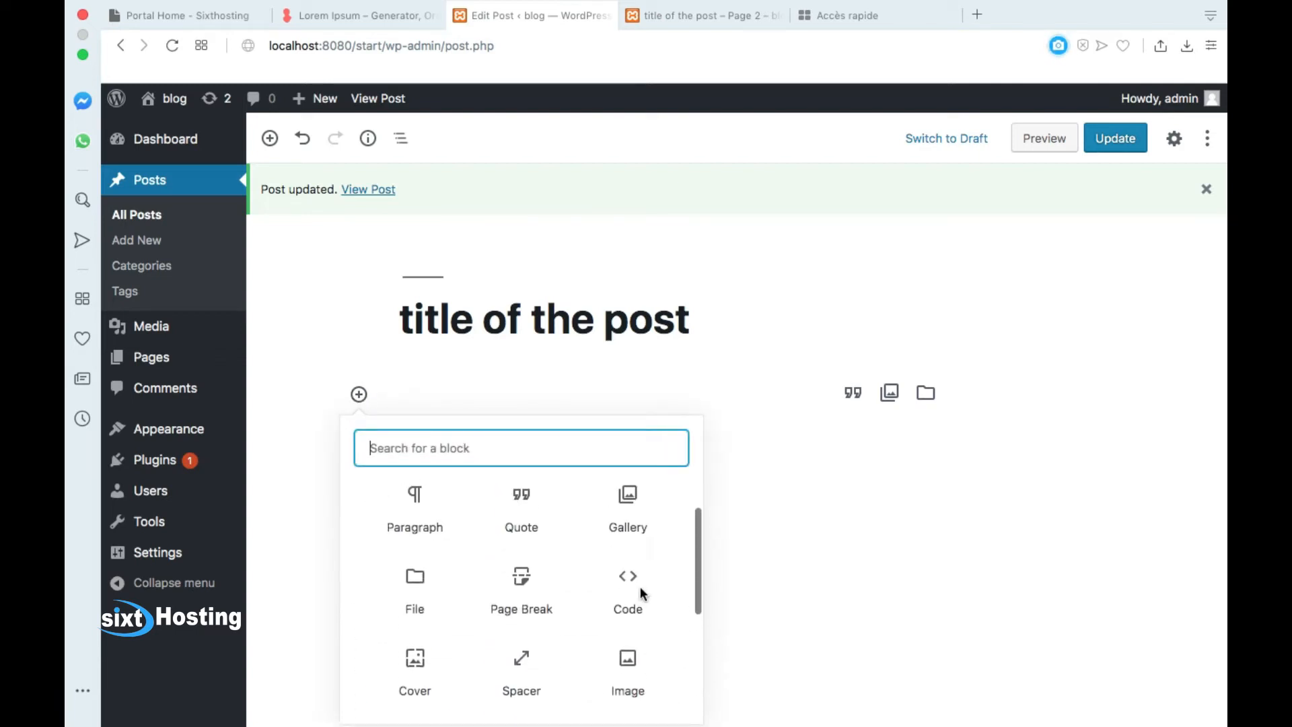
click(638, 659)
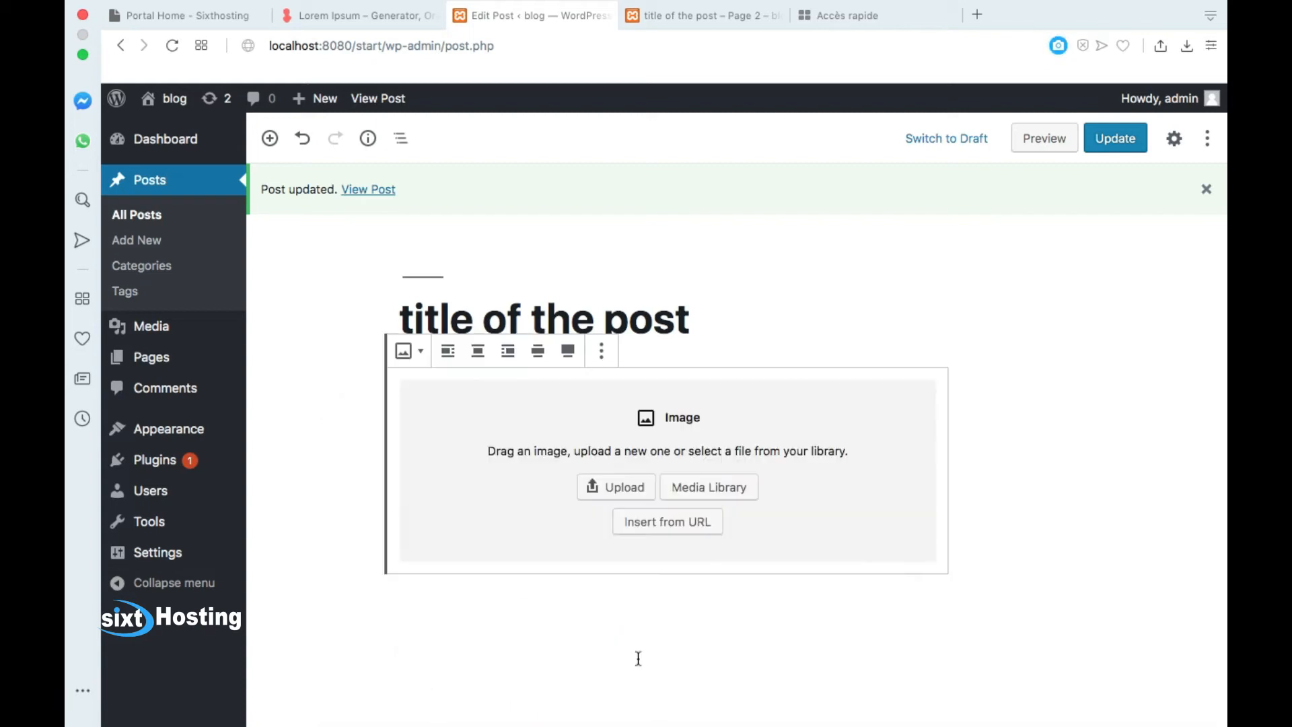
click(640, 491)
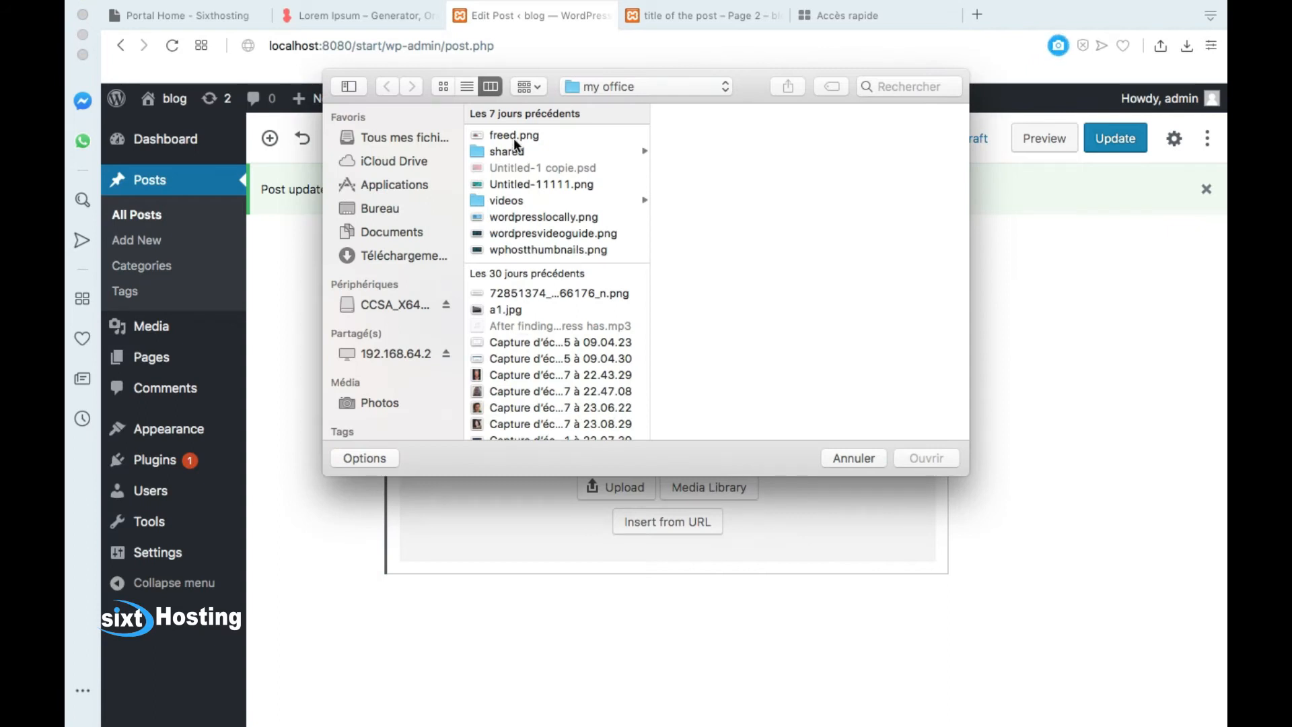
click(543, 184)
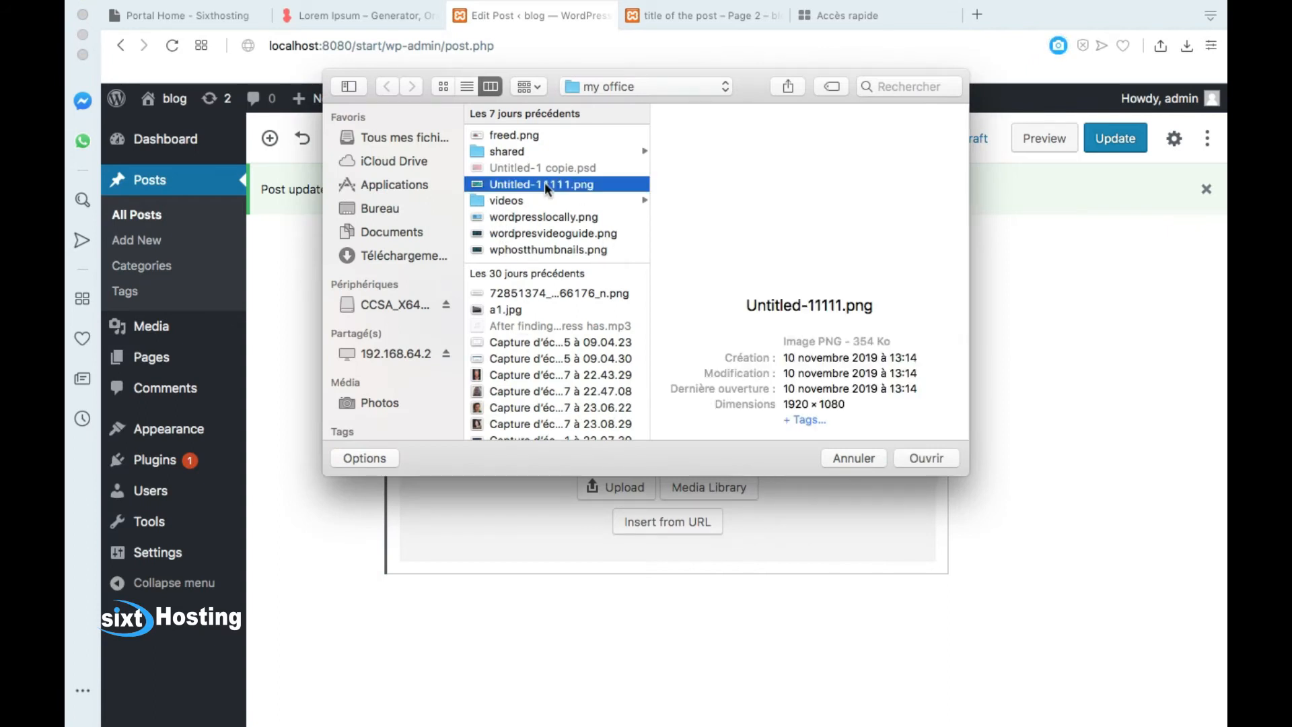
click(932, 457)
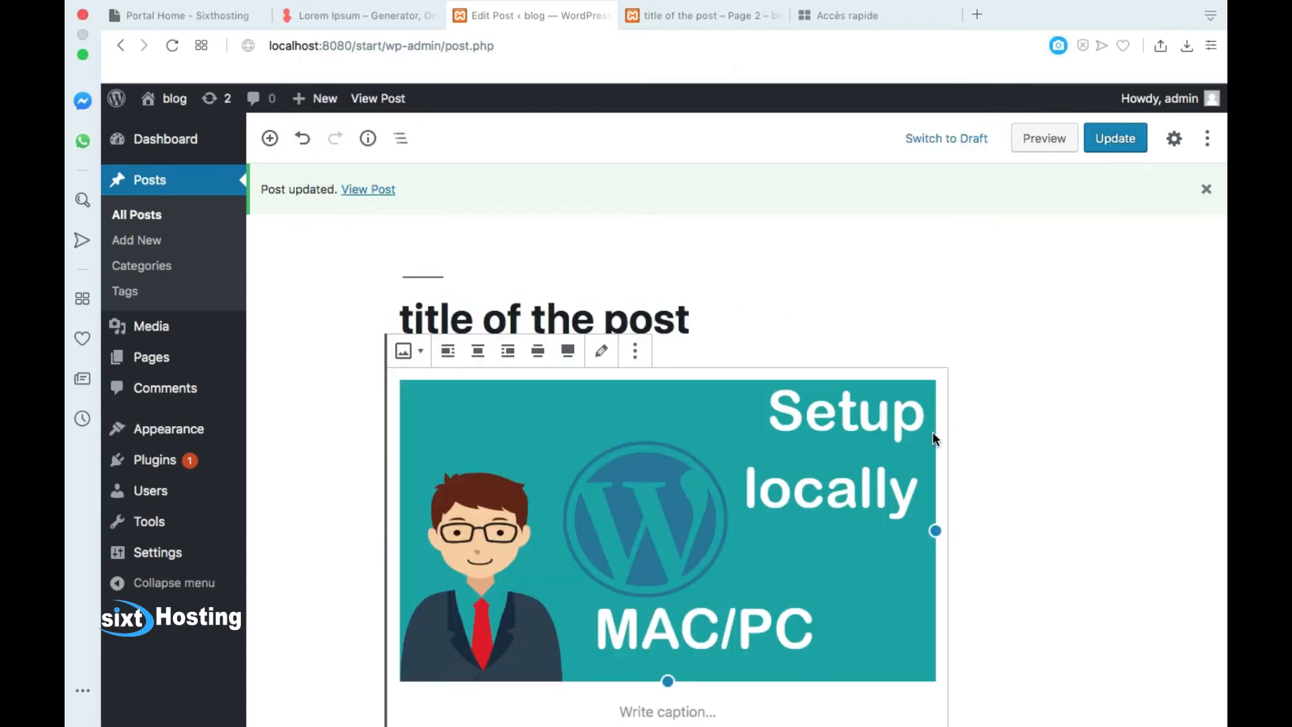
scroll(857, 436, down, 2)
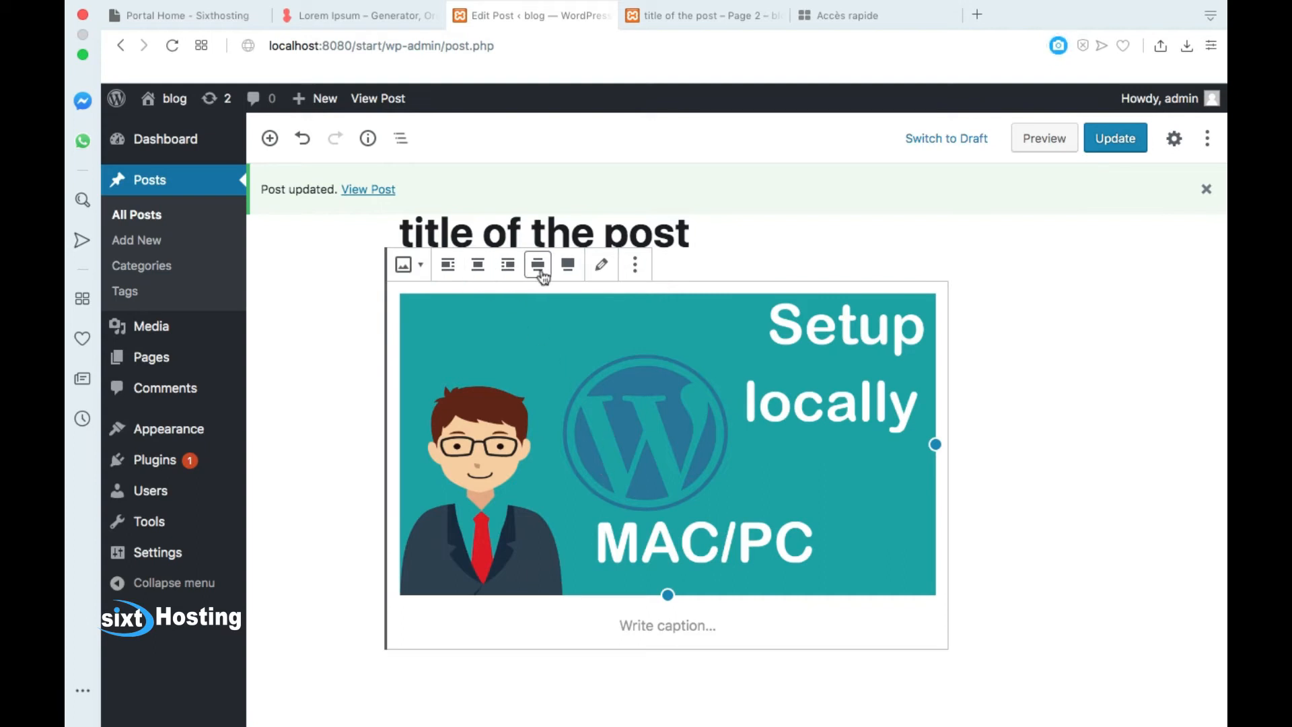
Step: Caption the image 'setup wordpress locally', replacing the mistyped last word
click(634, 265)
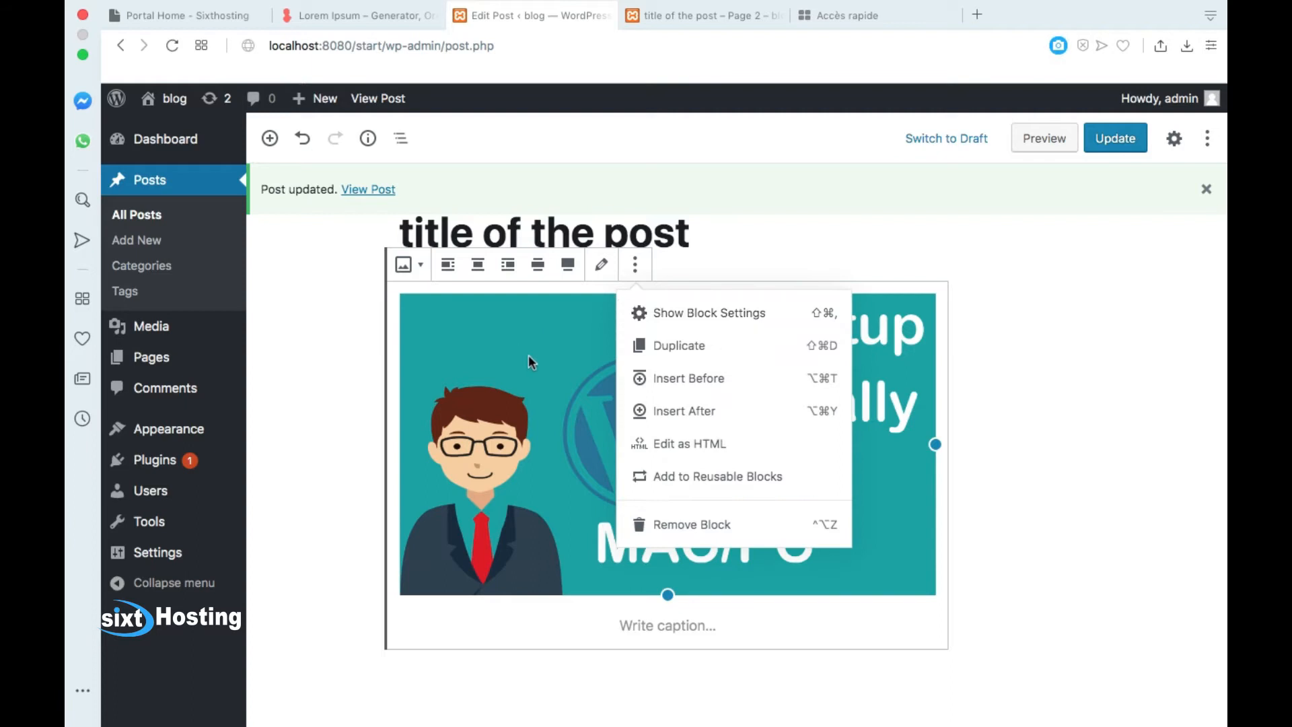
click(527, 354)
click(673, 624)
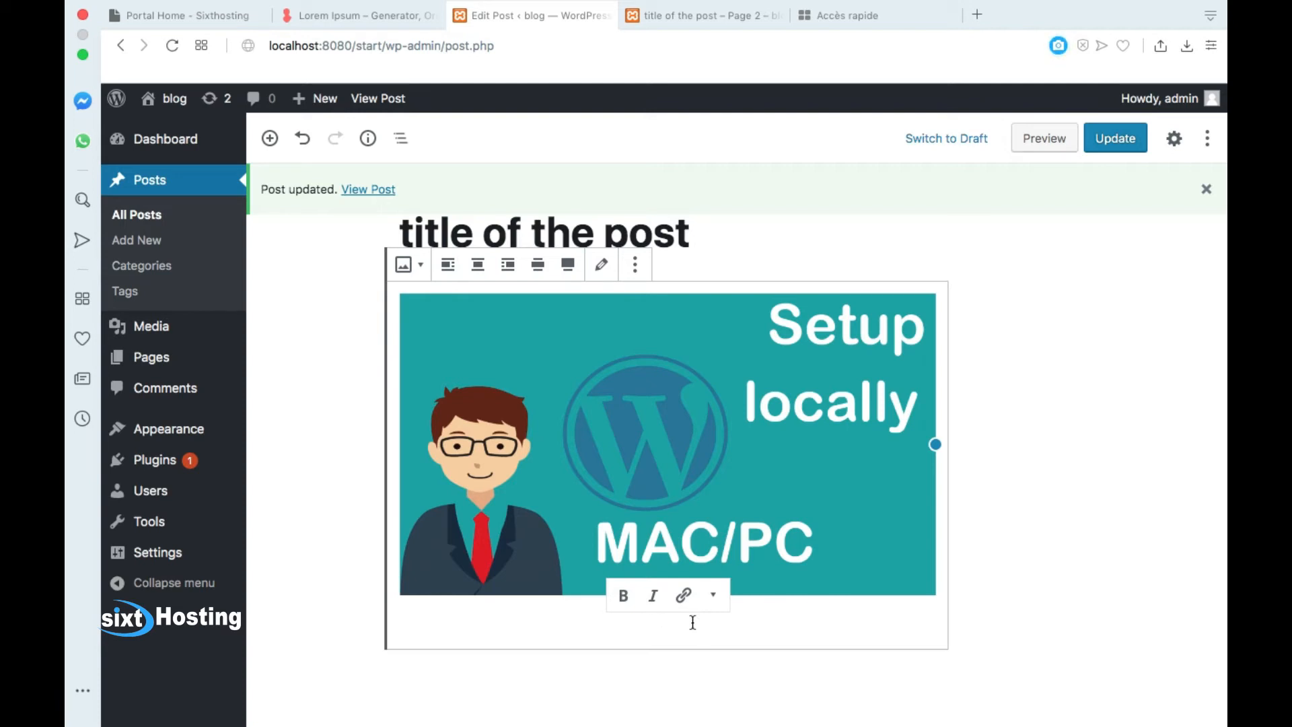
text(setup)
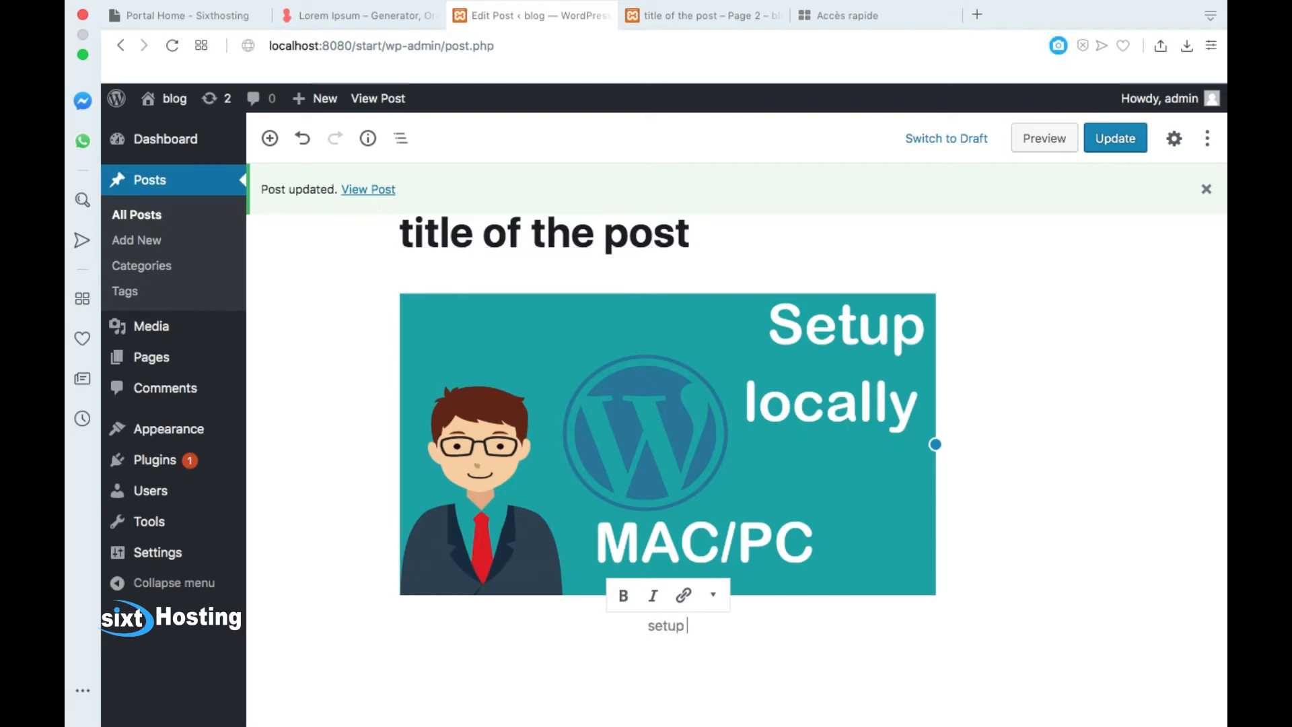
text( wordpress manua)
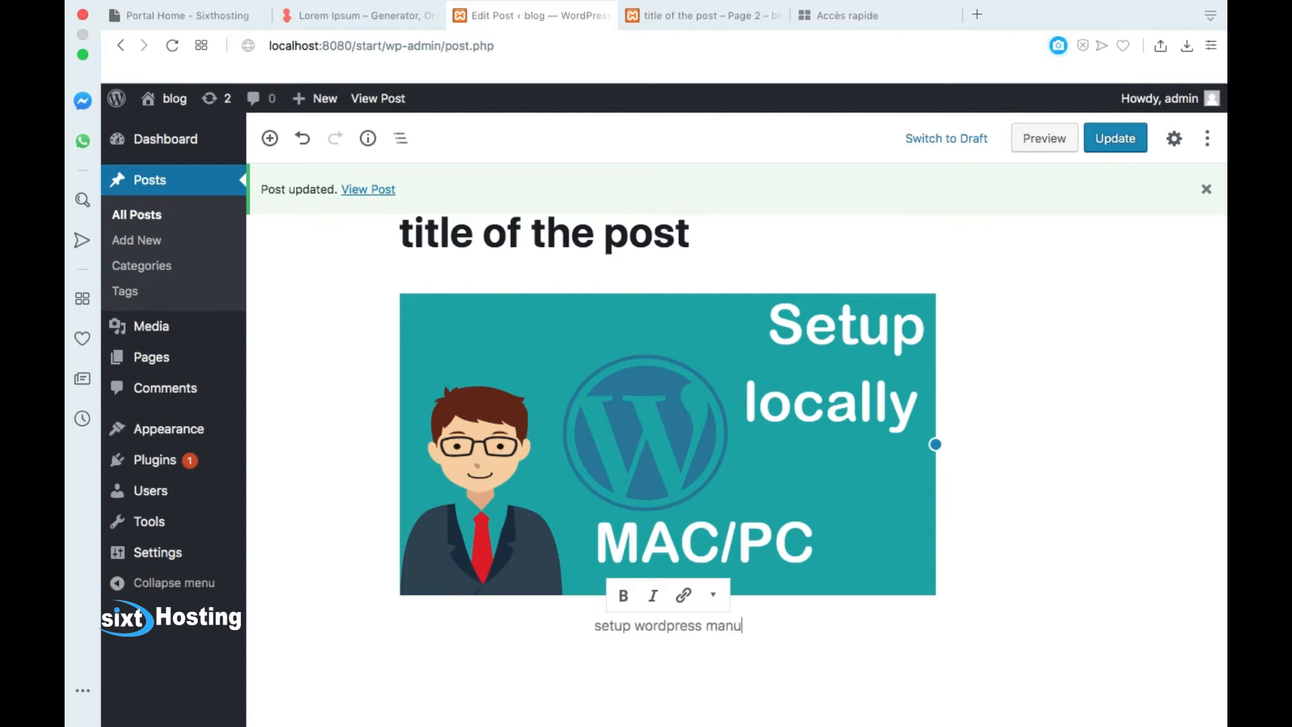
key(BackSpace)
key(BackSpace)
key(BackSpace)
key(BackSpace)
key(BackSpace)
text(locally)
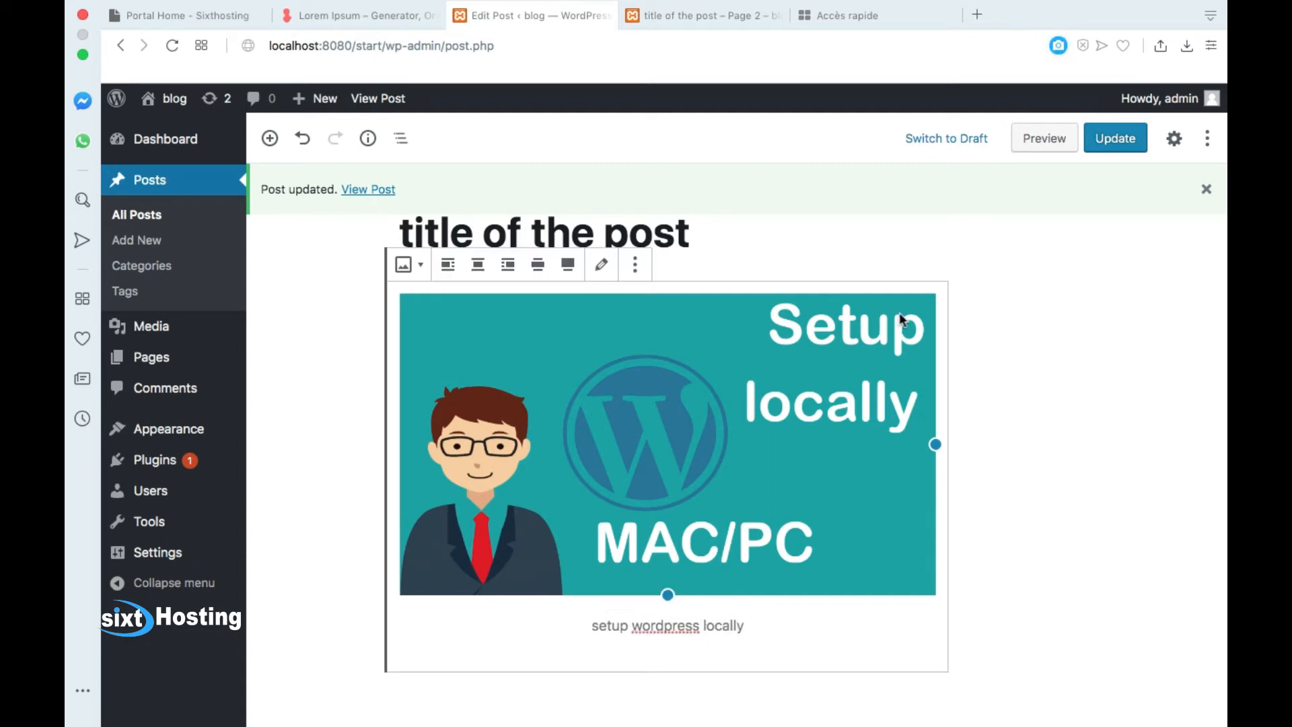
click(886, 245)
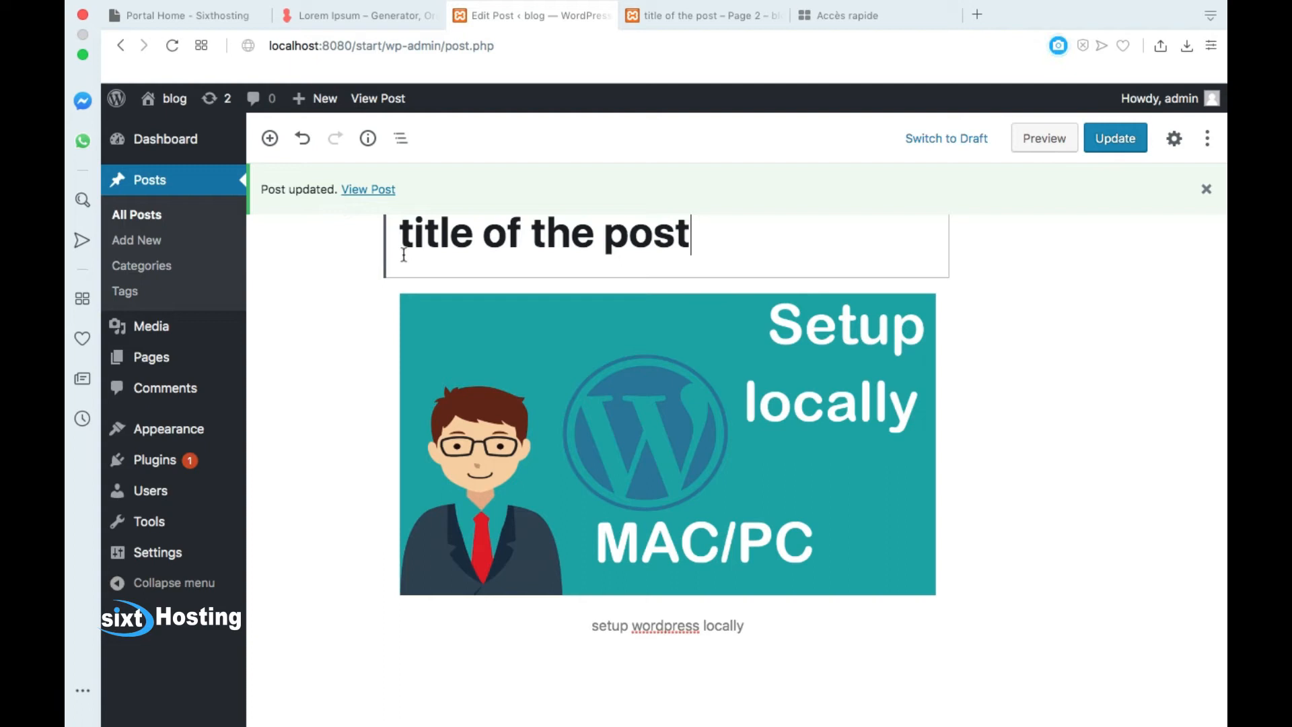
click(675, 417)
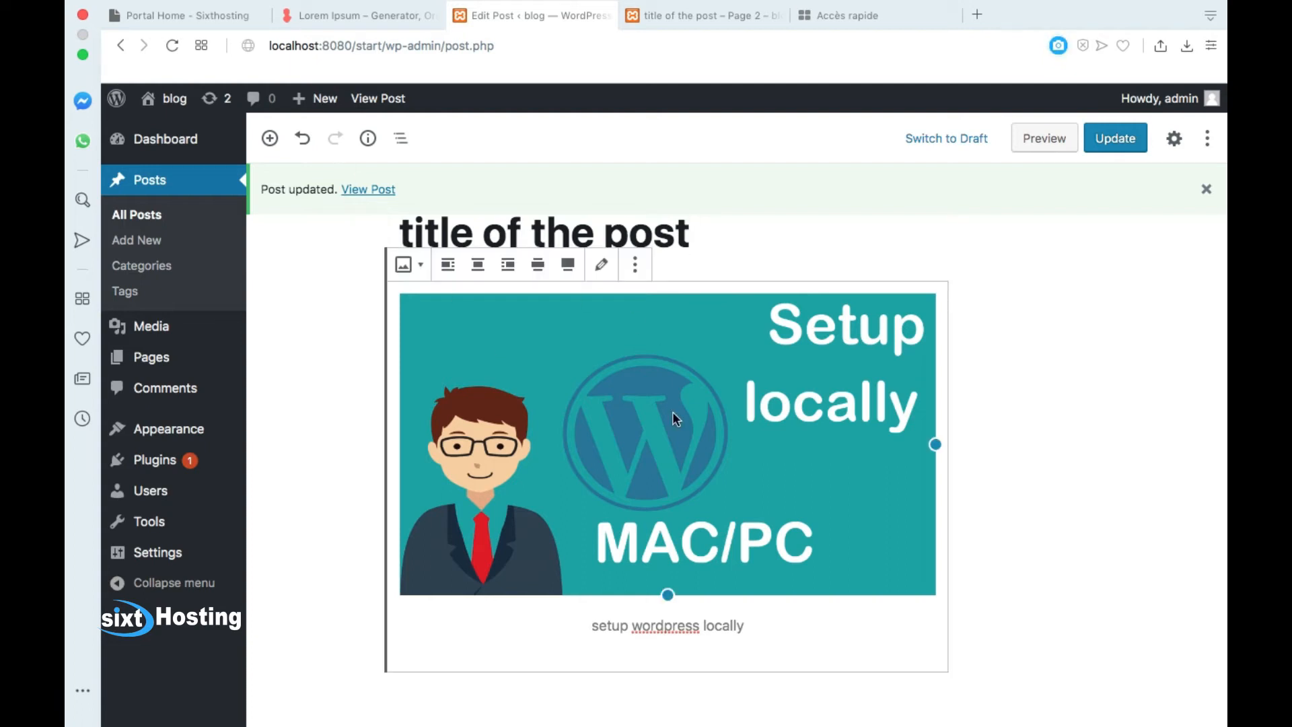
click(634, 264)
click(697, 530)
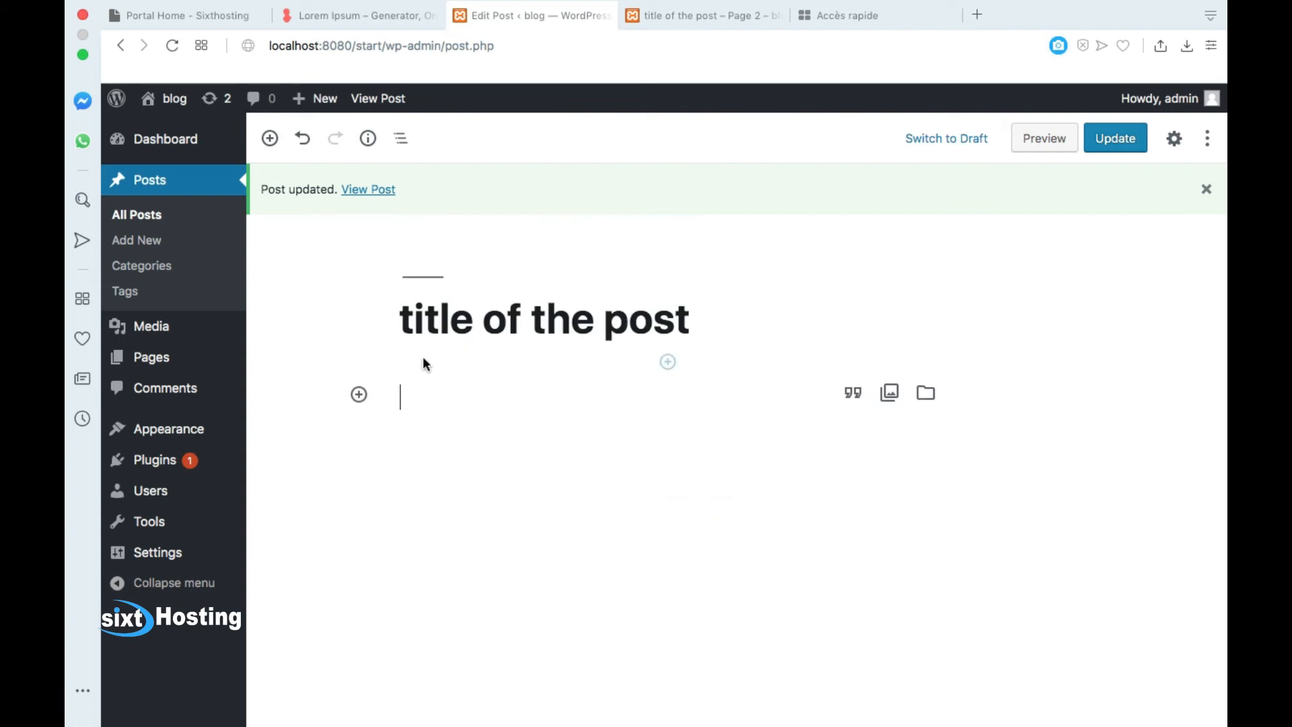
click(358, 394)
scroll(532, 510, down, 3)
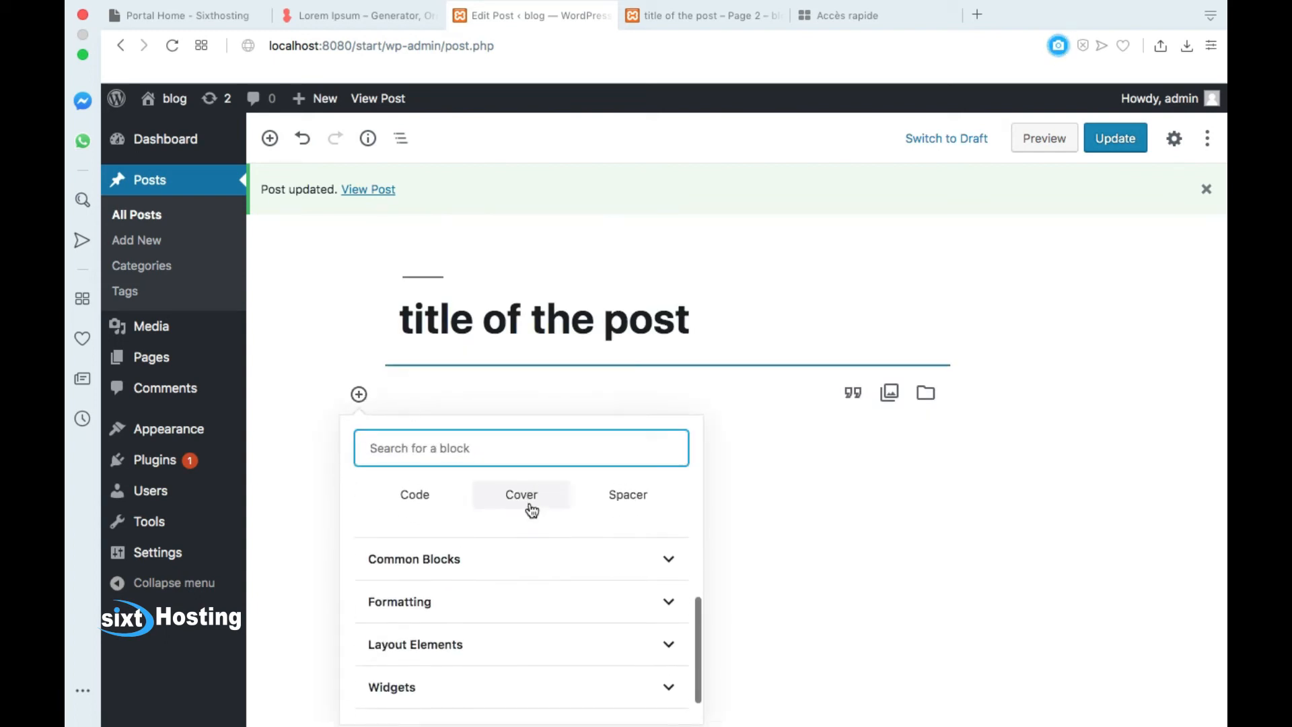
click(668, 604)
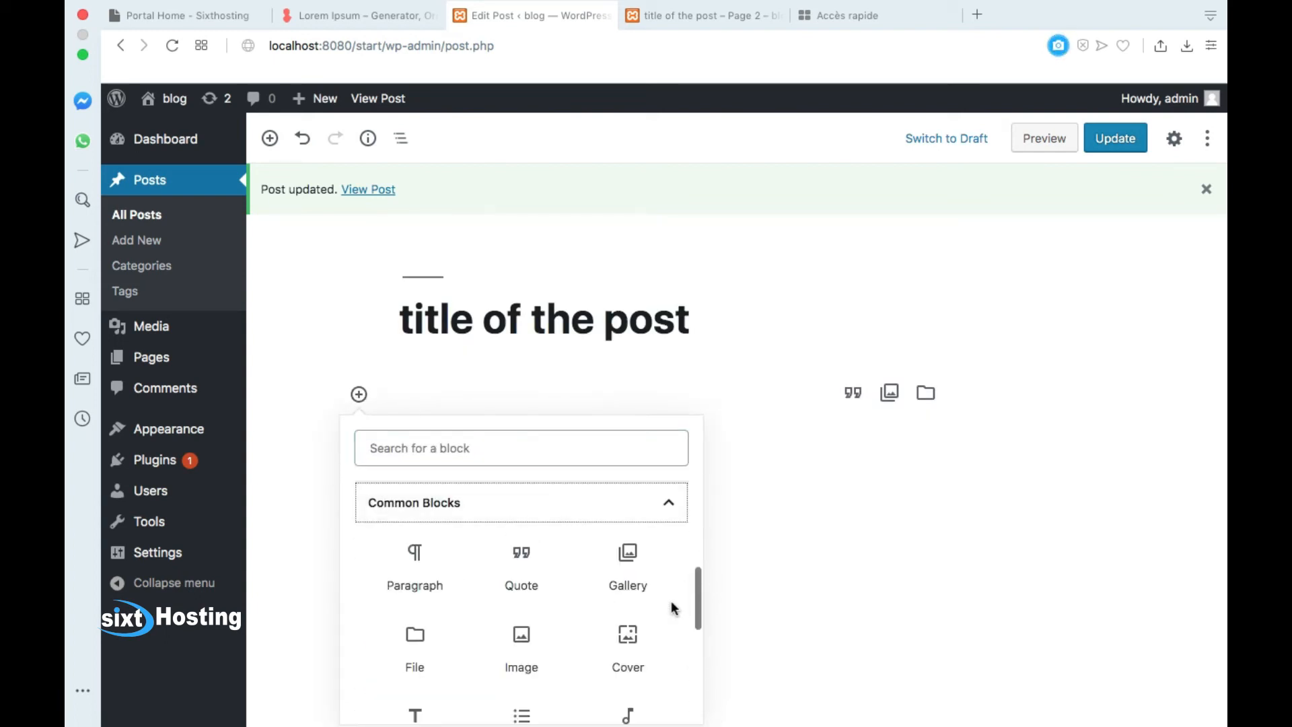
scroll(557, 563, down, 2)
scroll(557, 564, up, 2)
scroll(556, 562, down, 2)
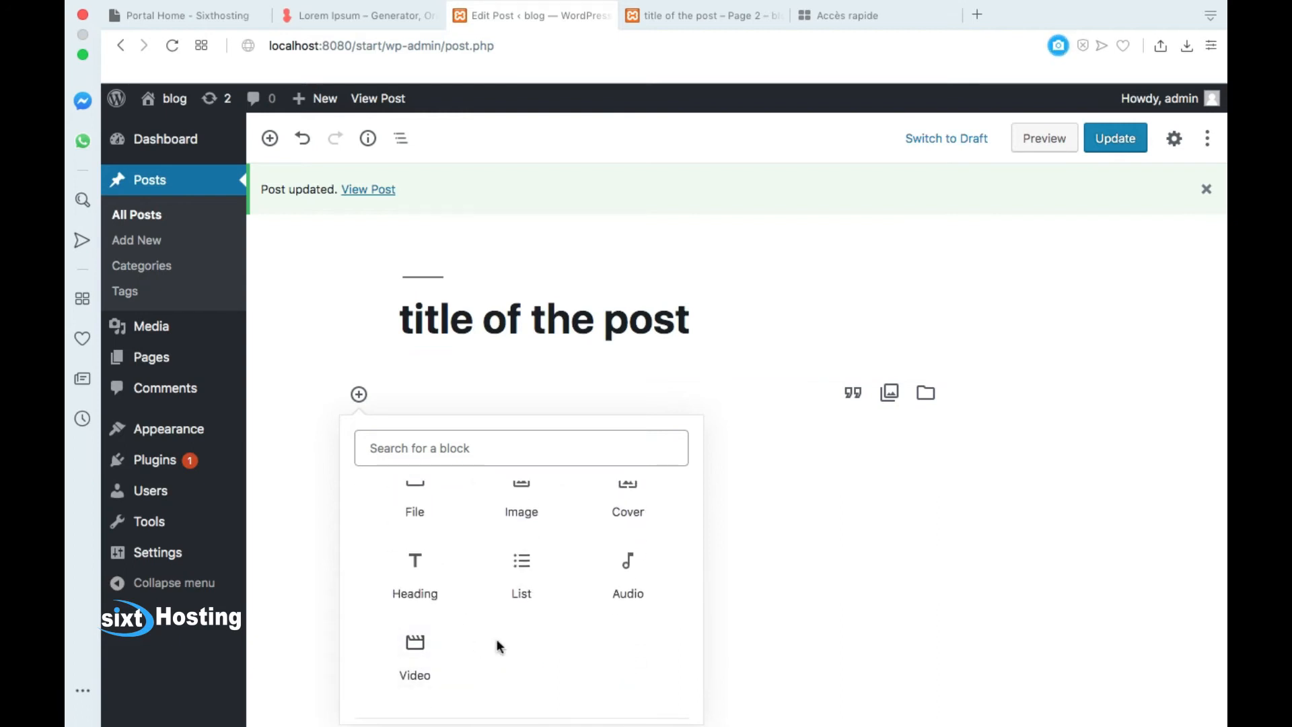
scroll(443, 592, down, 1)
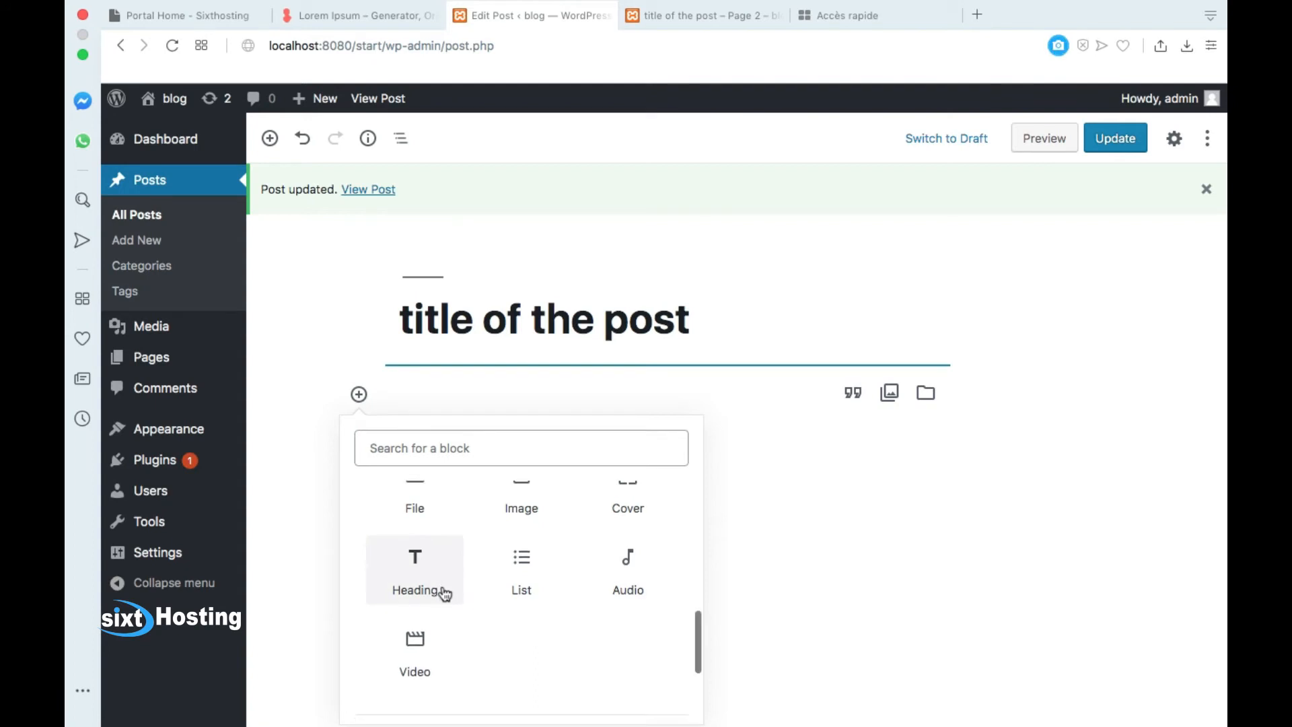
scroll(442, 593, down, 3)
click(469, 656)
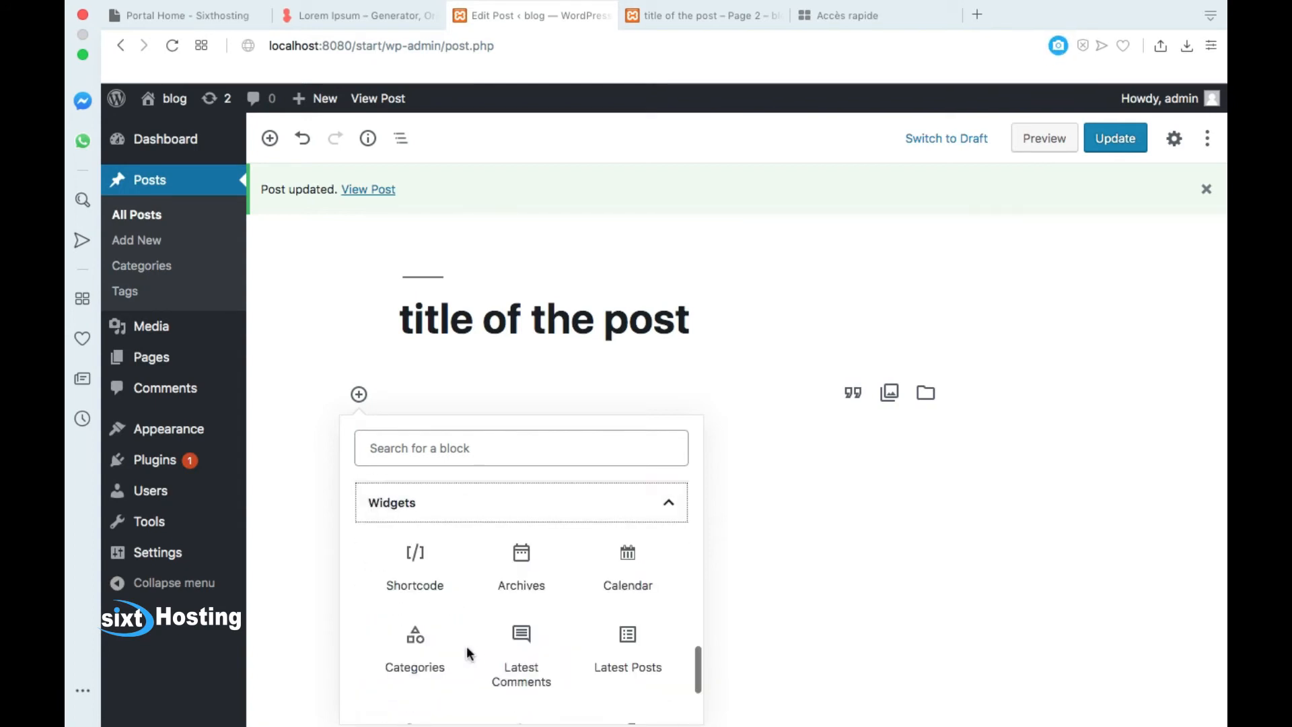
scroll(511, 639, down, 3)
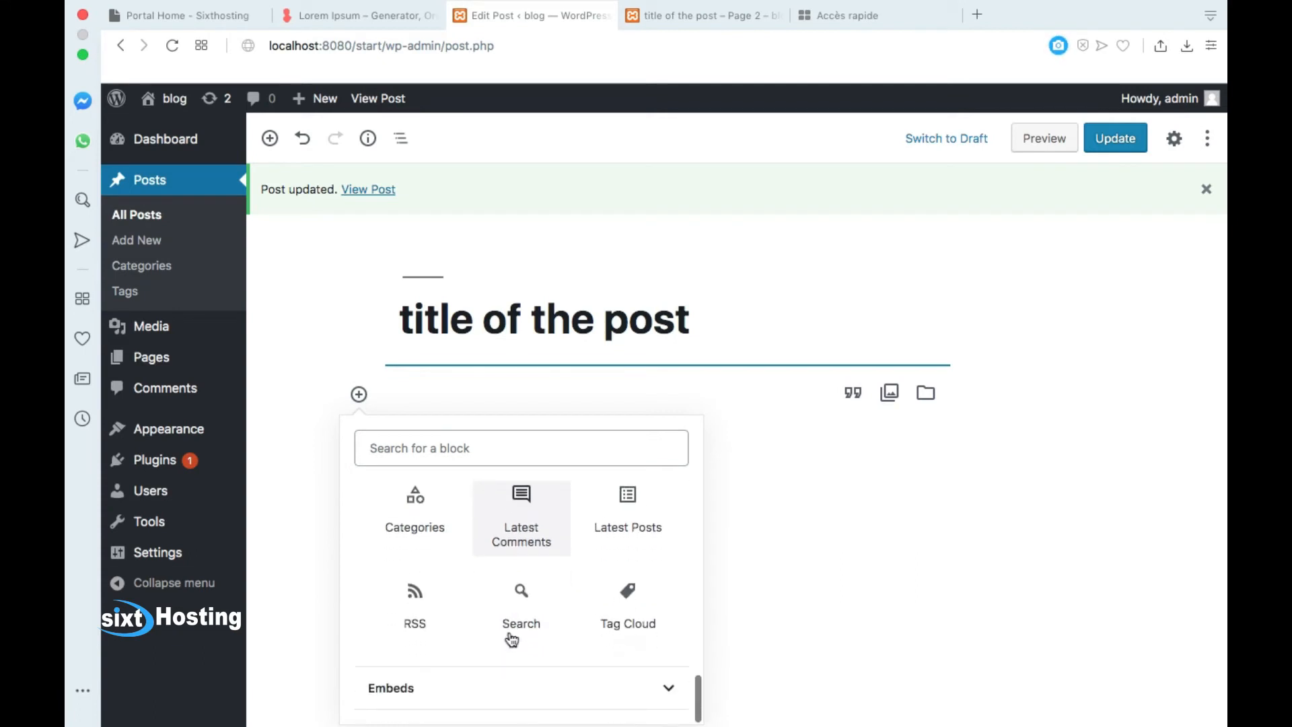
click(488, 689)
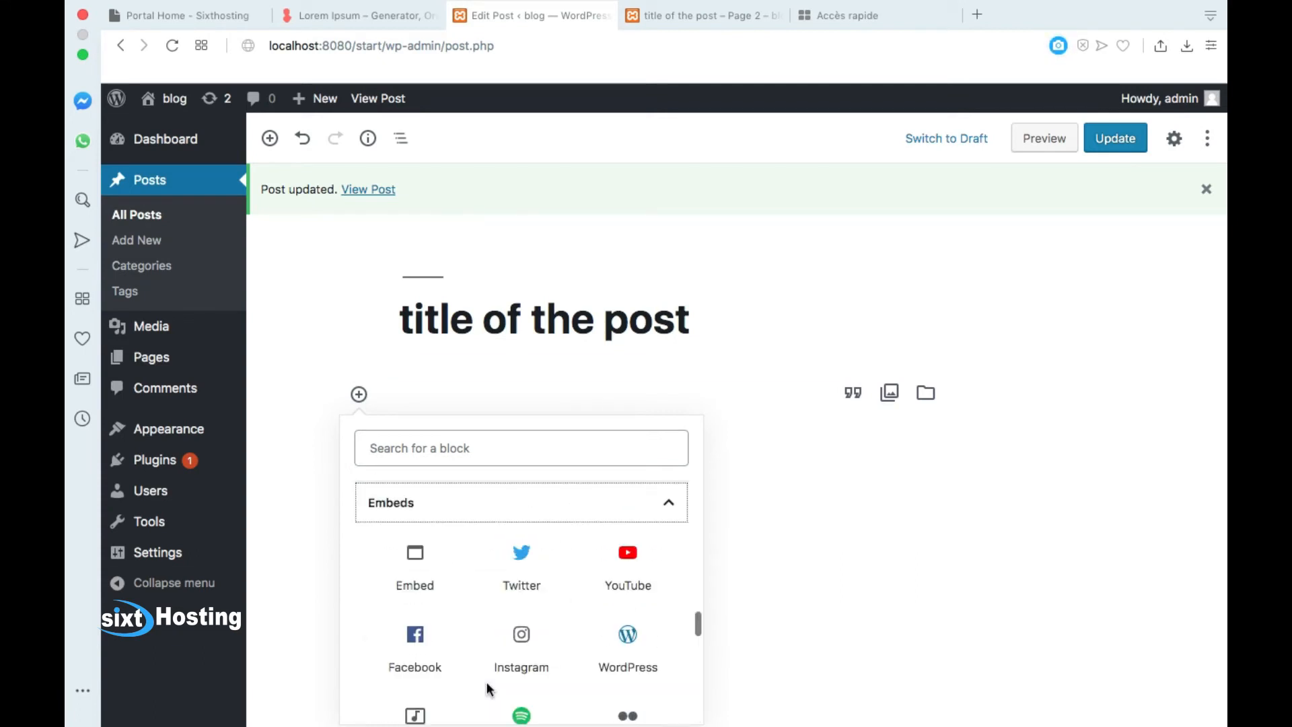
scroll(528, 600, down, 2)
scroll(527, 602, down, 10)
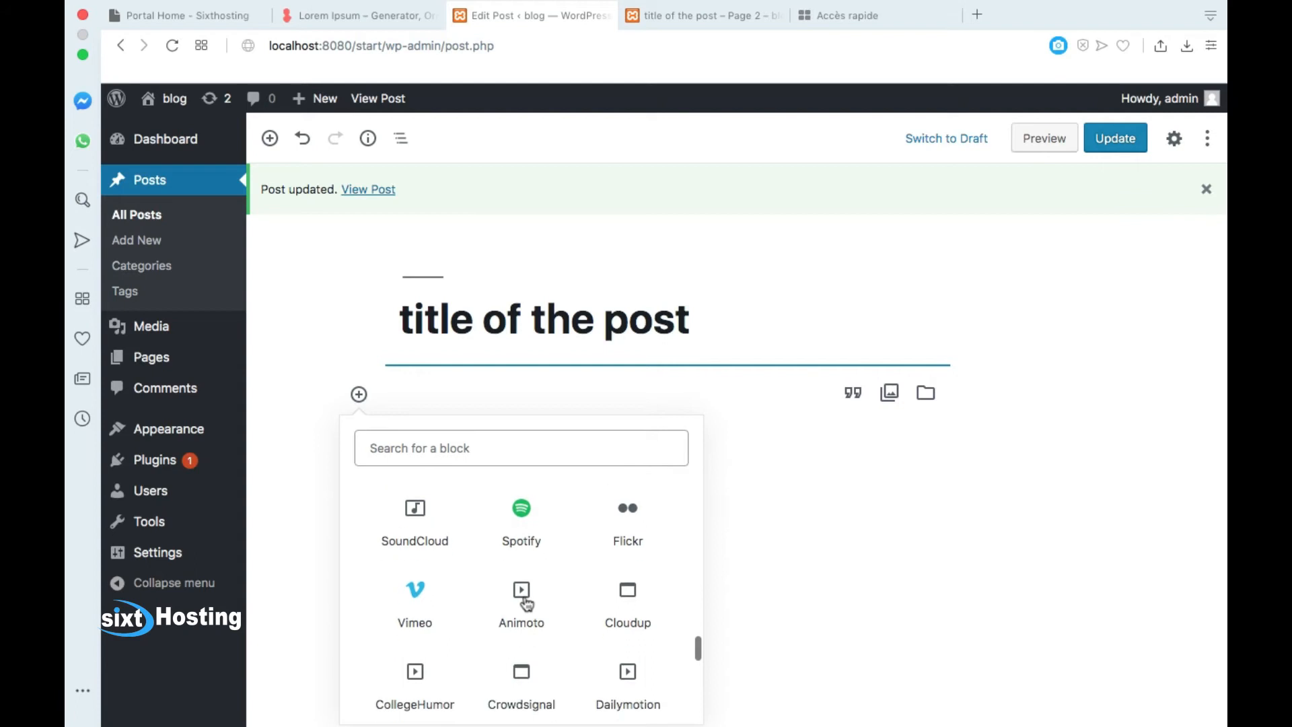
scroll(527, 602, up, 10)
scroll(526, 603, down, 3)
scroll(528, 603, up, 3)
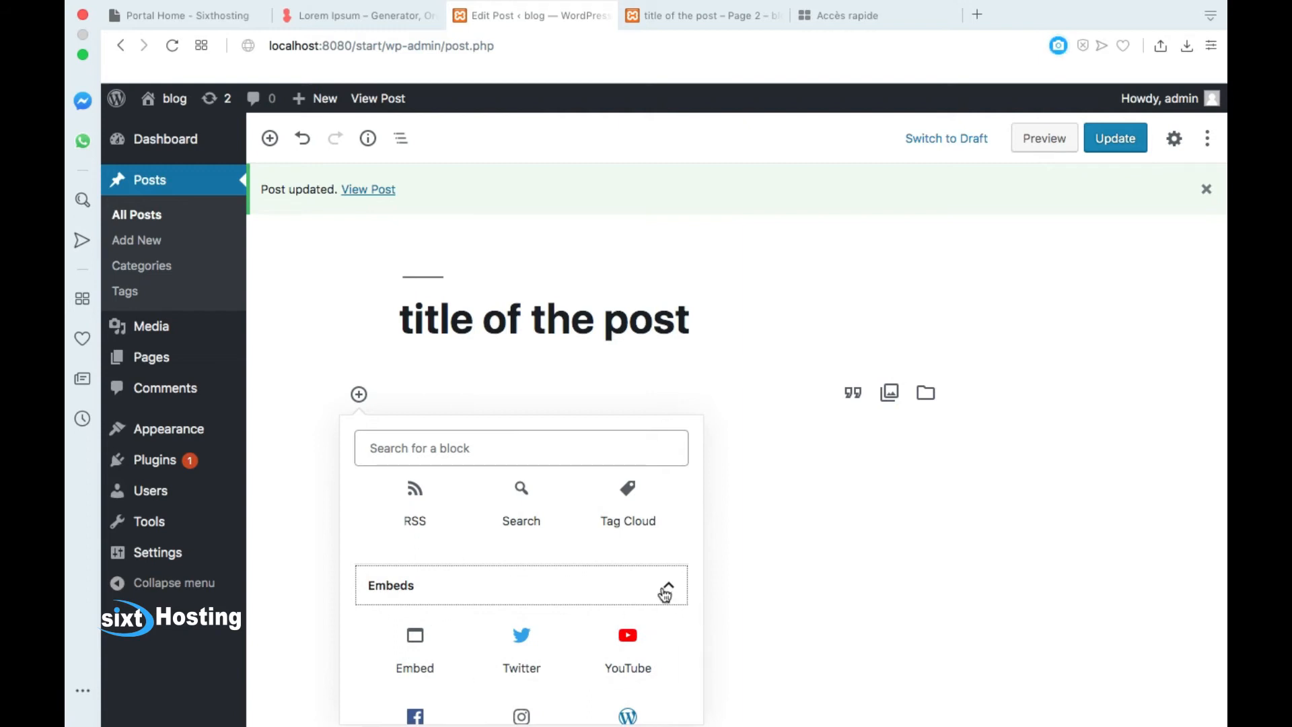
click(666, 591)
scroll(539, 598, up, 4)
scroll(542, 592, up, 5)
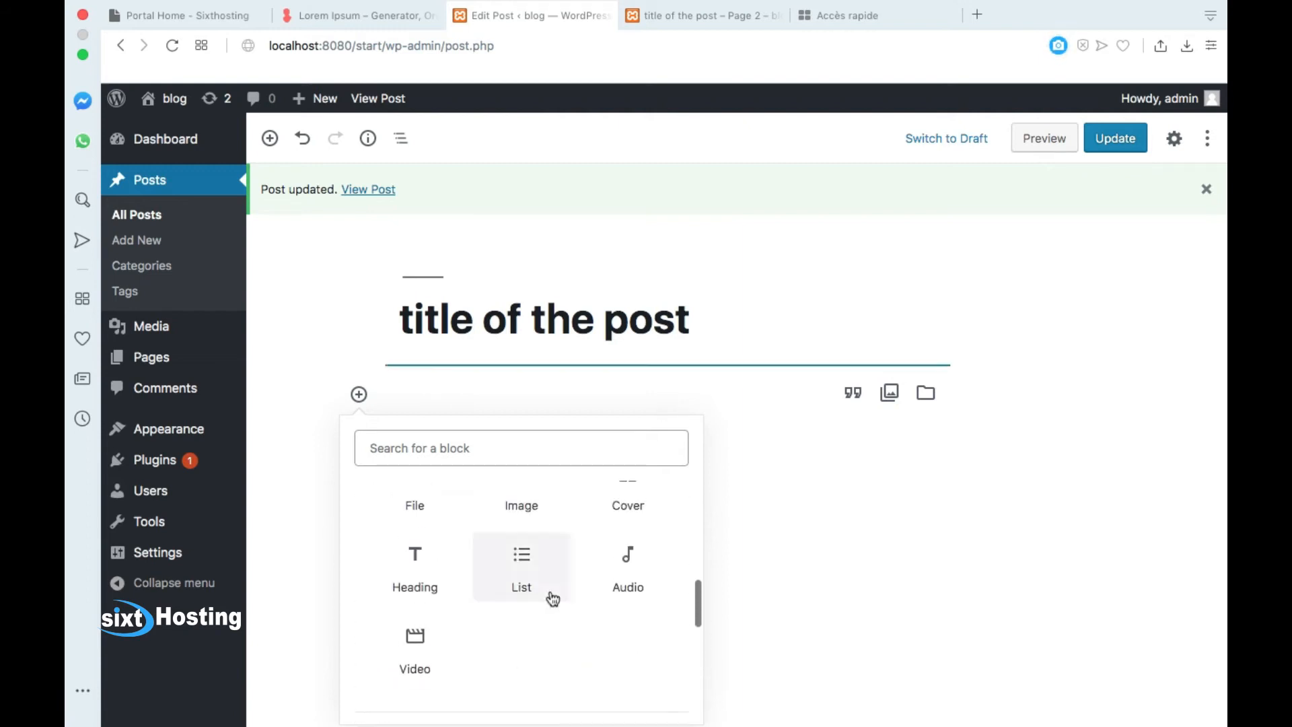
click(506, 382)
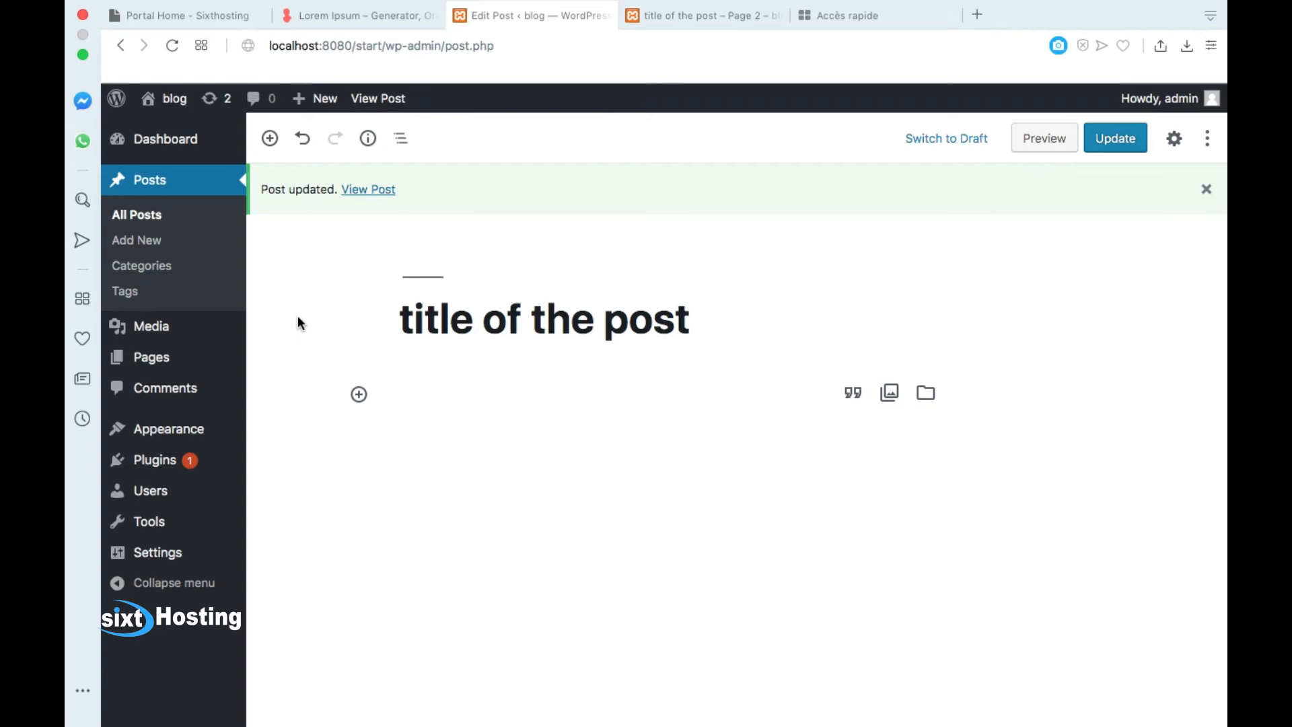
Step: Go to Posts > Categories, confirming the prompt to leave the post editor
click(159, 267)
click(787, 245)
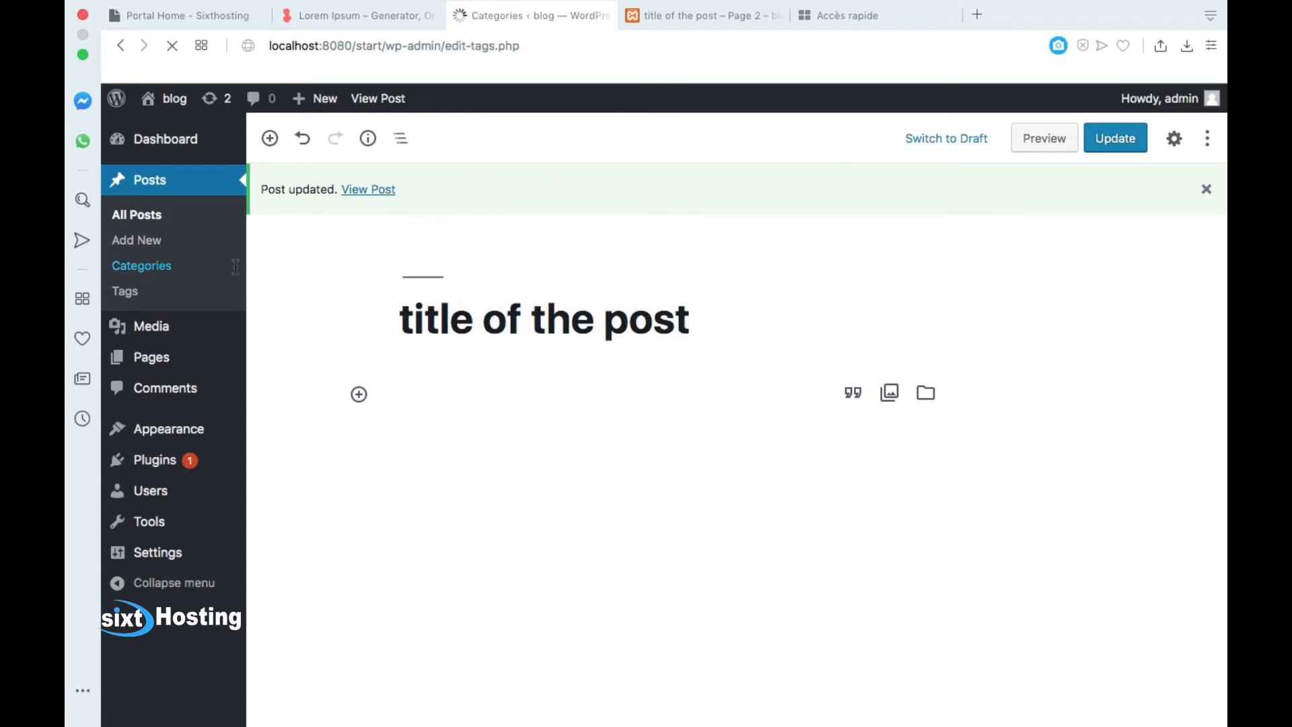
click(419, 310)
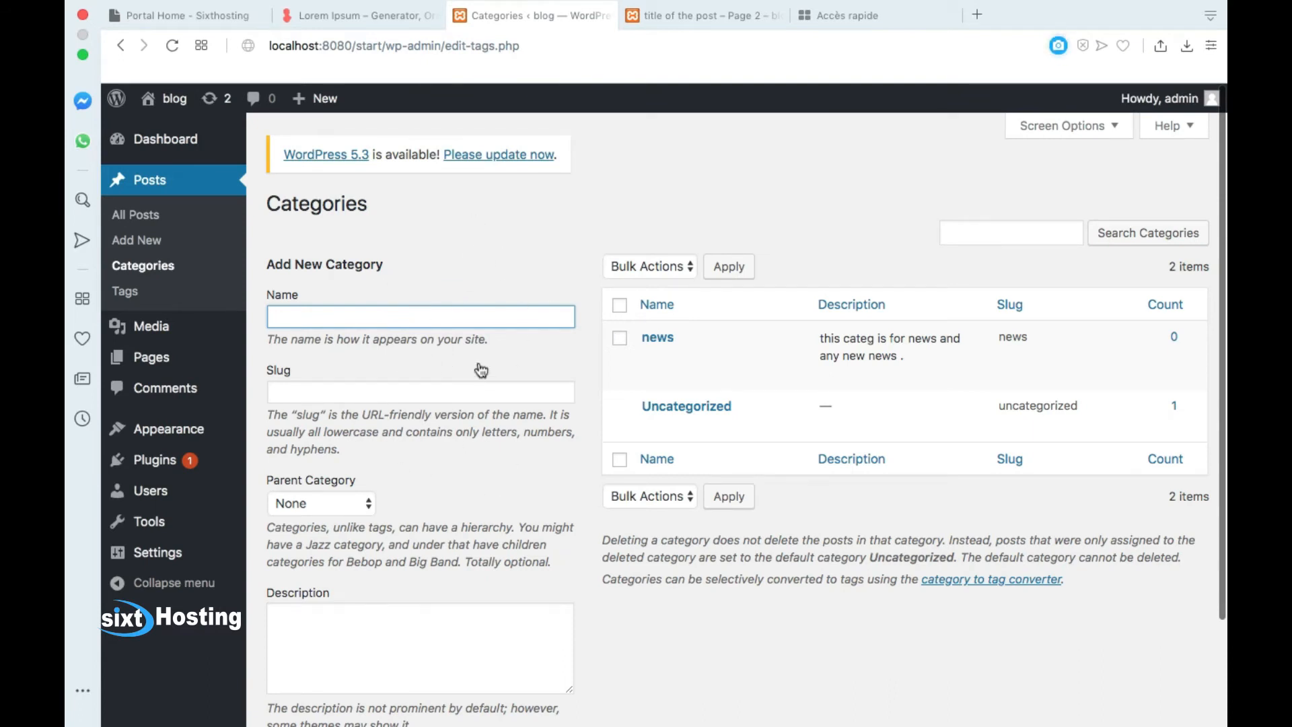
mouse_move(646, 353)
Step: Create the 'games' category with slug games and description 'categ for games'
text(game)
click(301, 397)
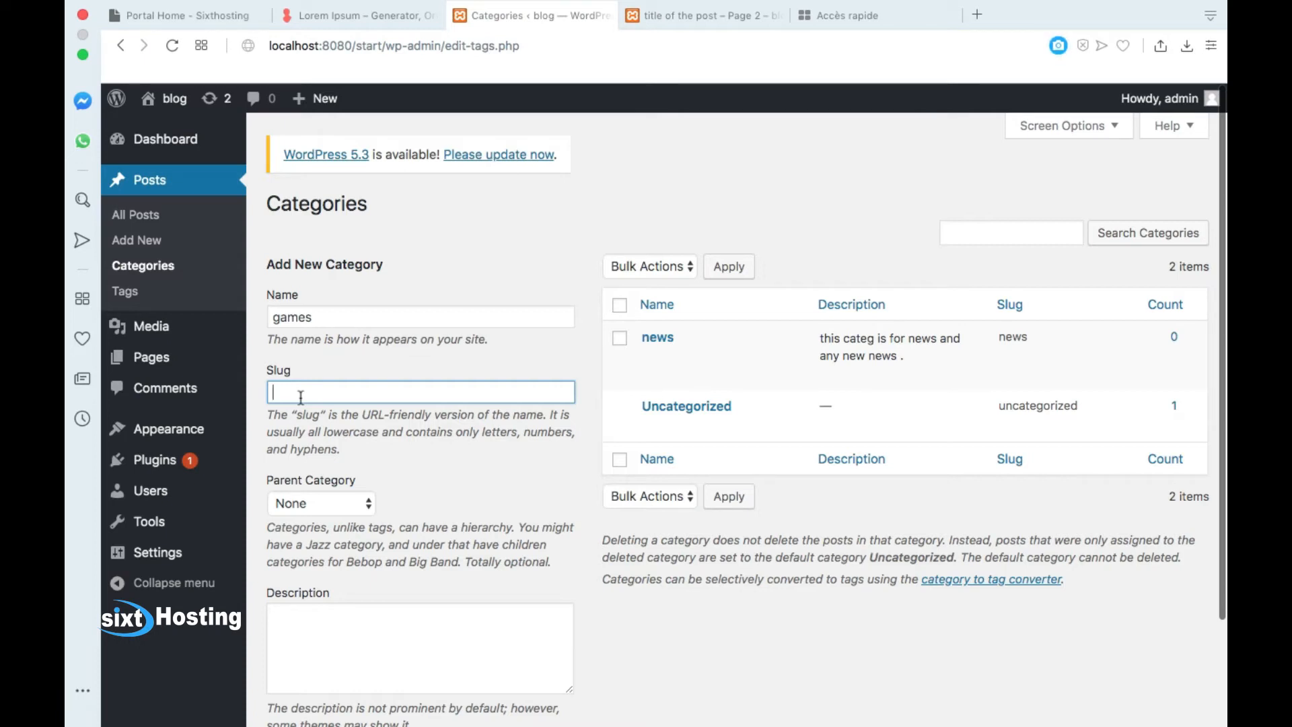
click(498, 54)
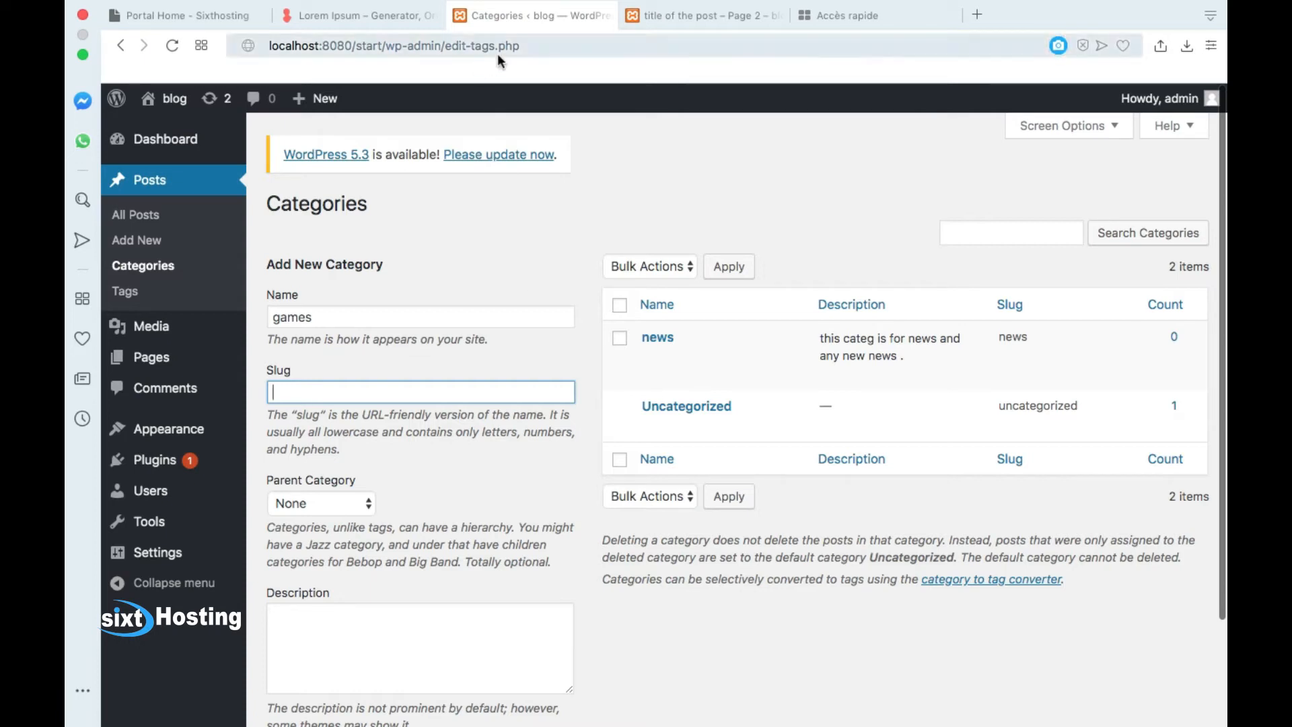
click(336, 393)
text(games)
click(328, 616)
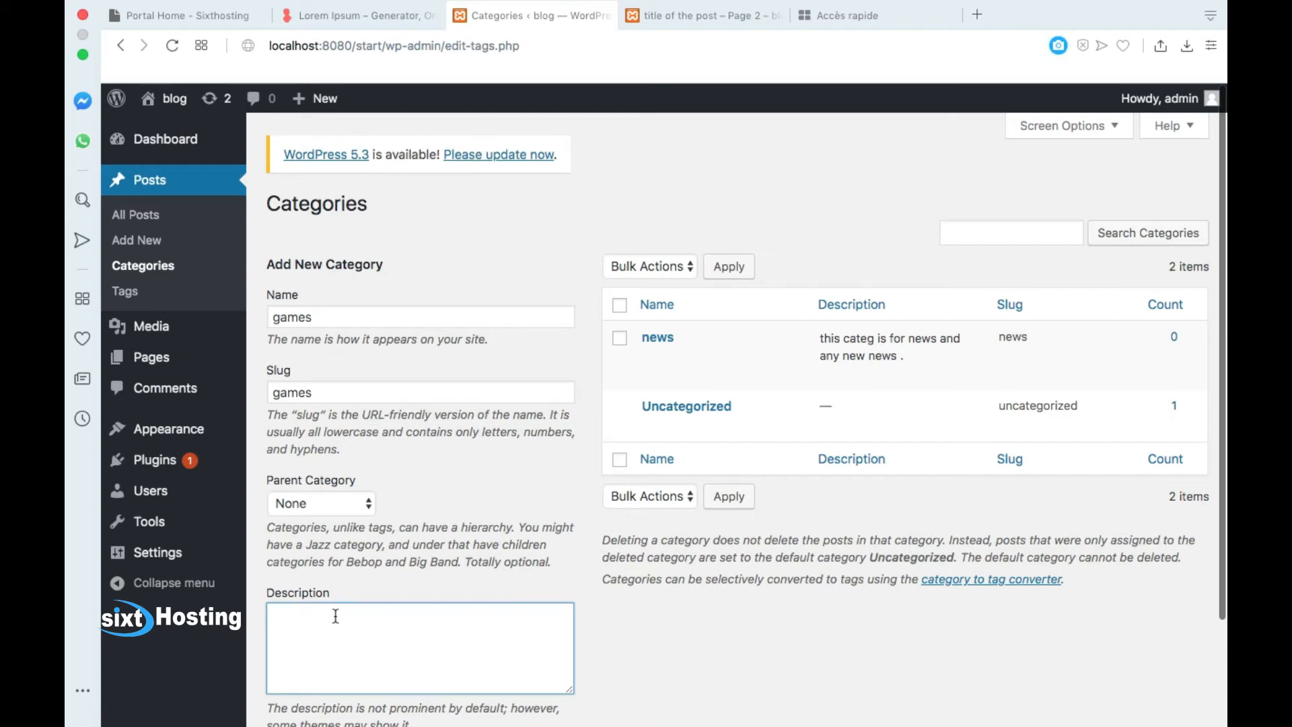
text(ga)
text(cag)
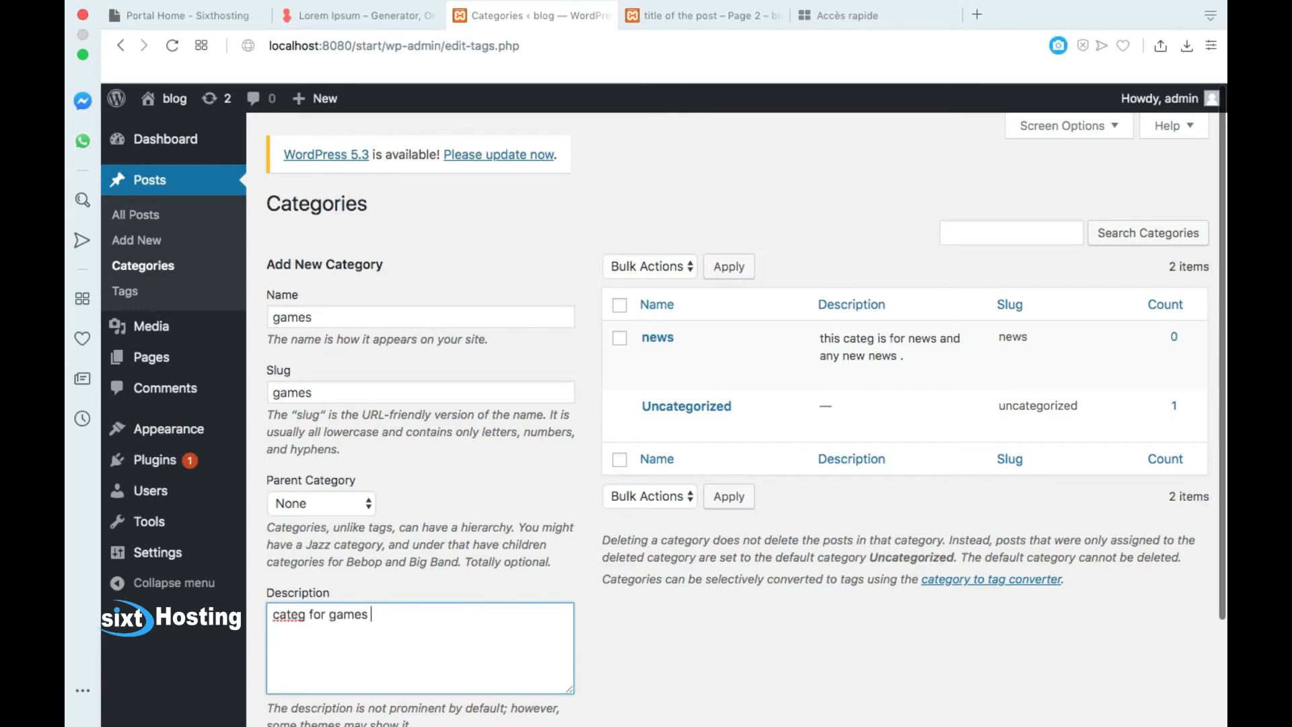
scroll(542, 602, down, 4)
click(325, 635)
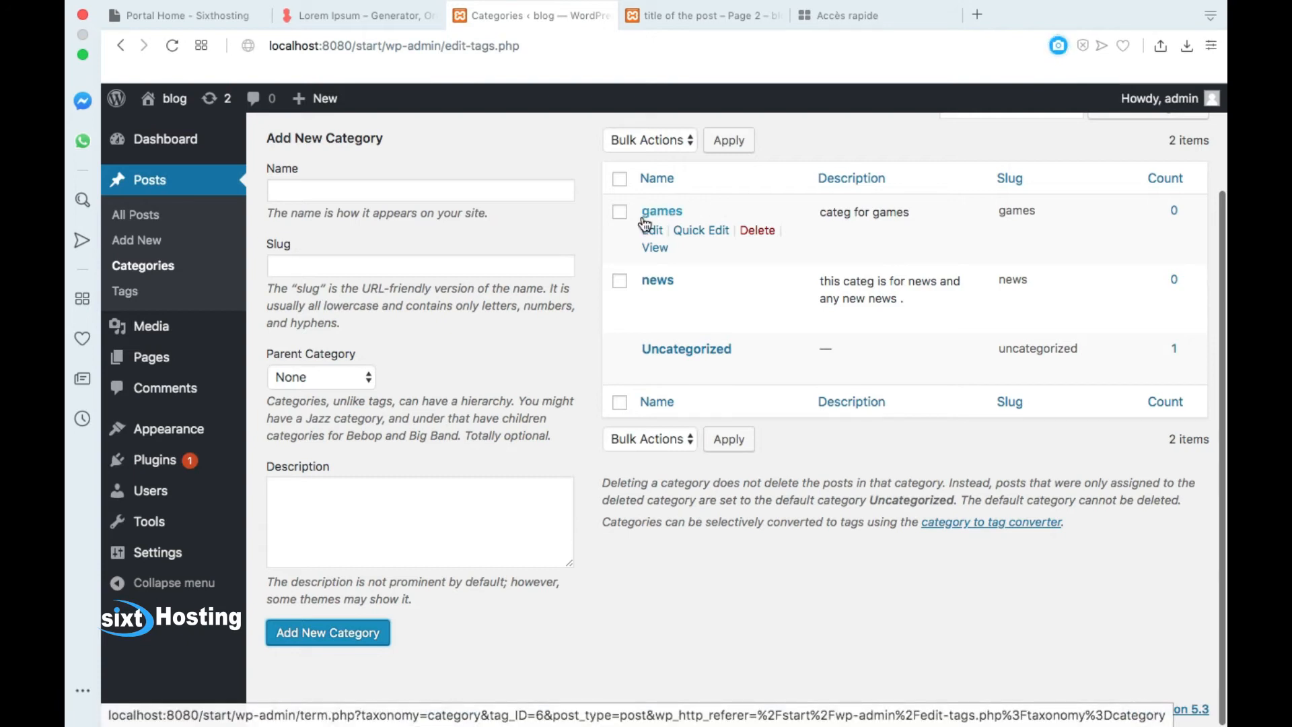
mouse_move(637, 241)
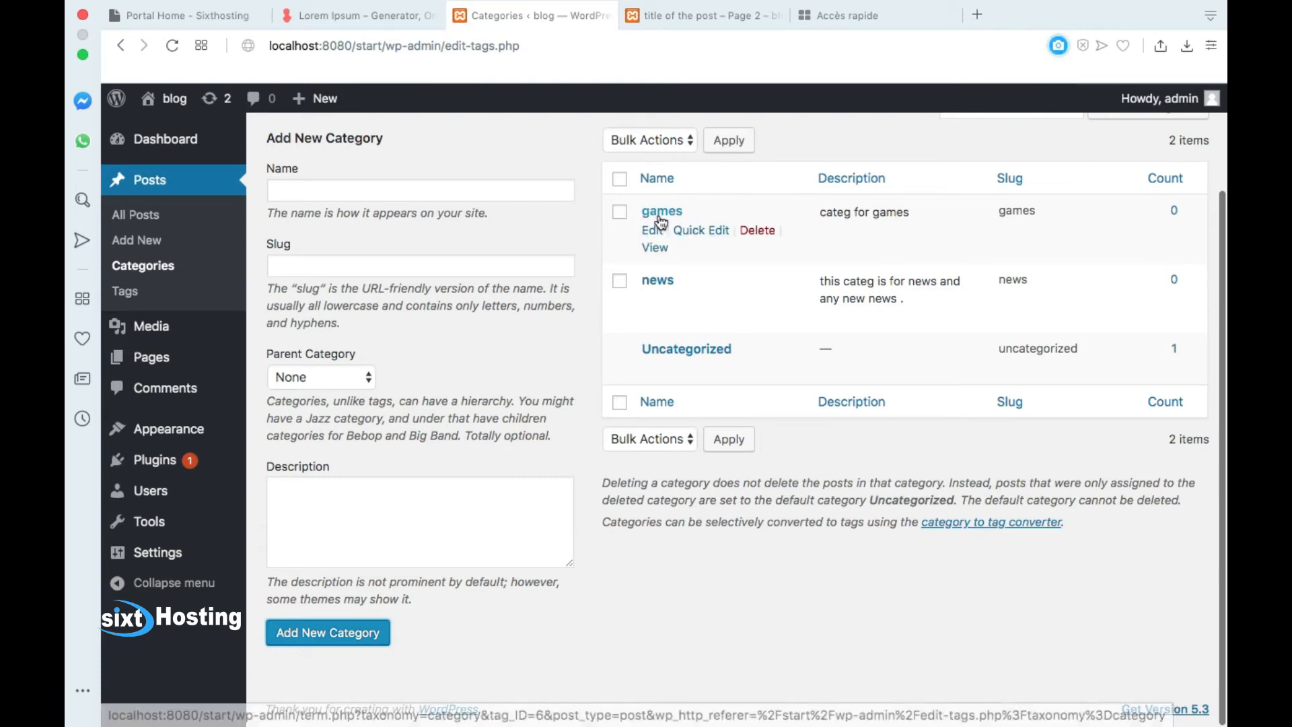
Step: Add a 'pc games' category, slug pc-games, parent games, described 'its a sub categ for games'
click(392, 196)
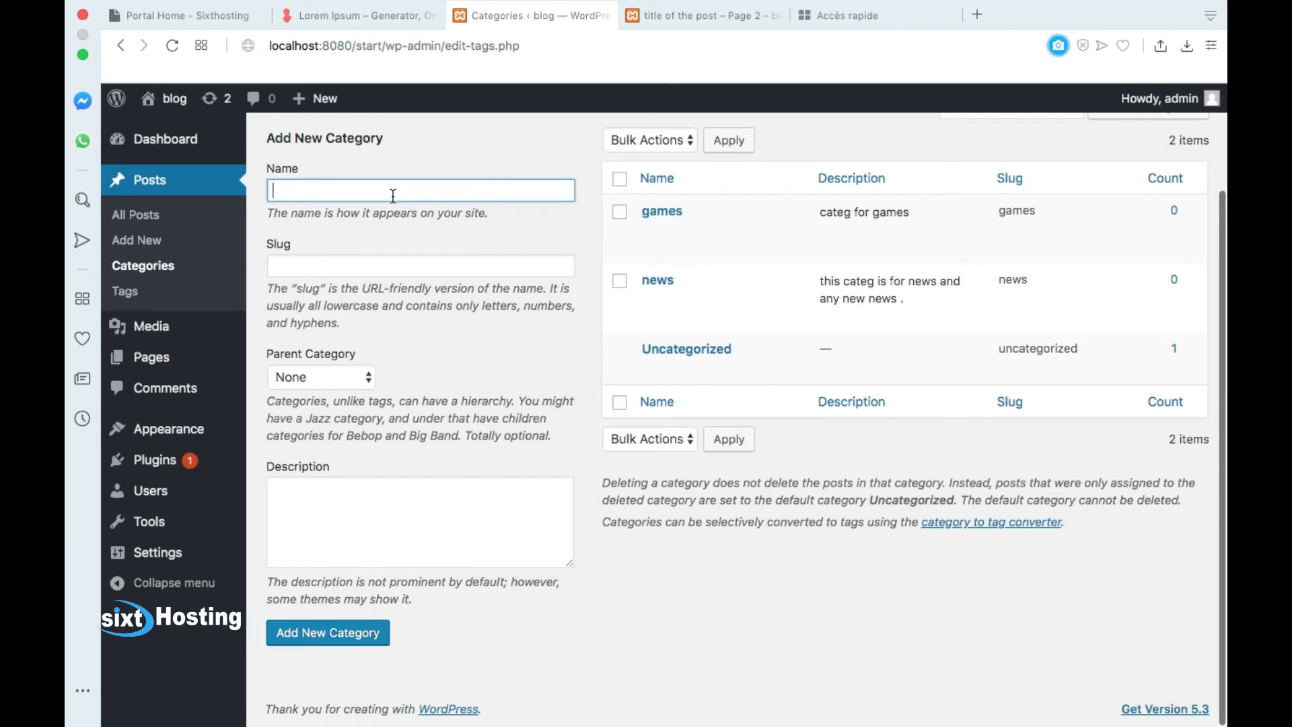
text(pc games)
click(344, 265)
text(pc games)
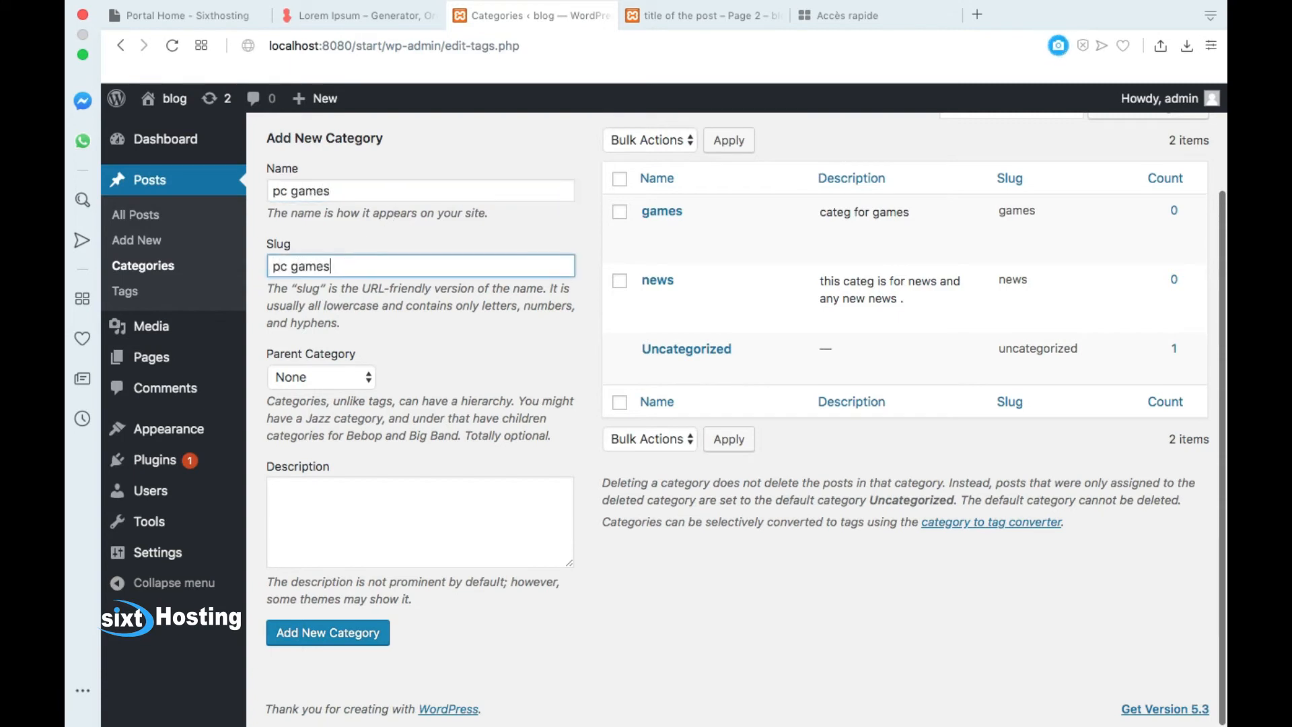
click(336, 379)
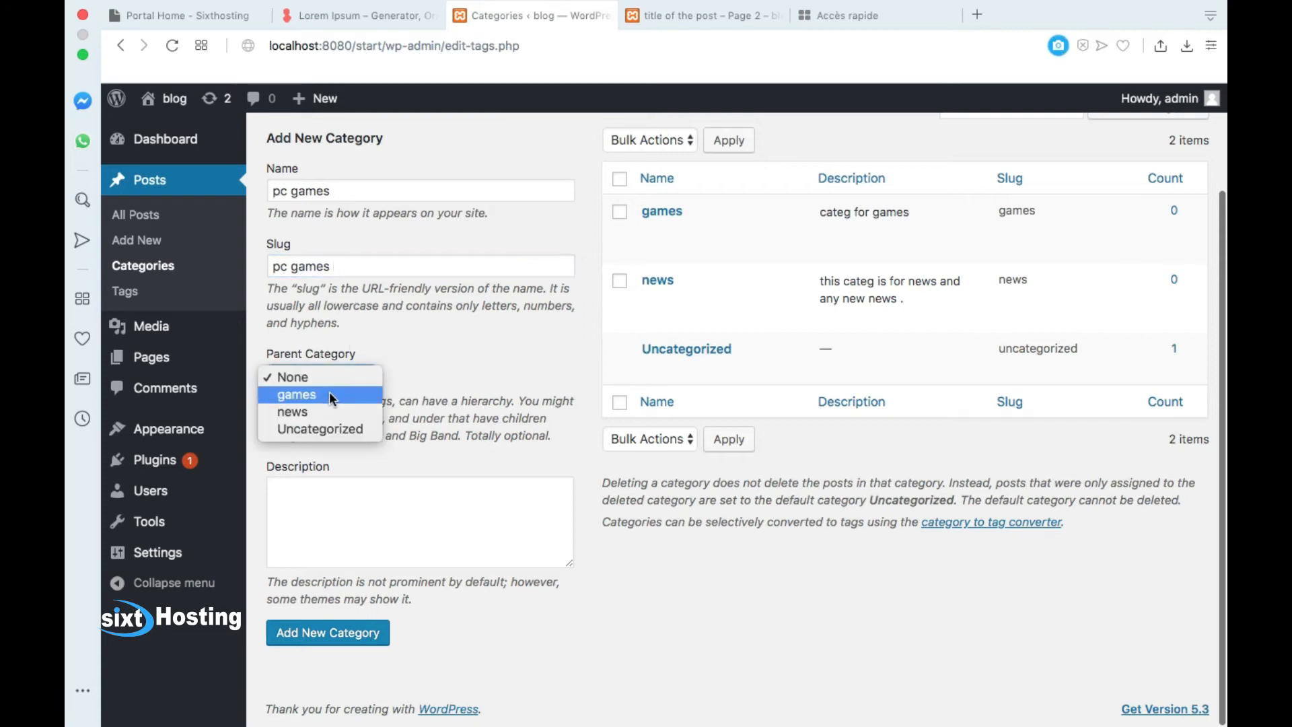
click(319, 401)
click(337, 518)
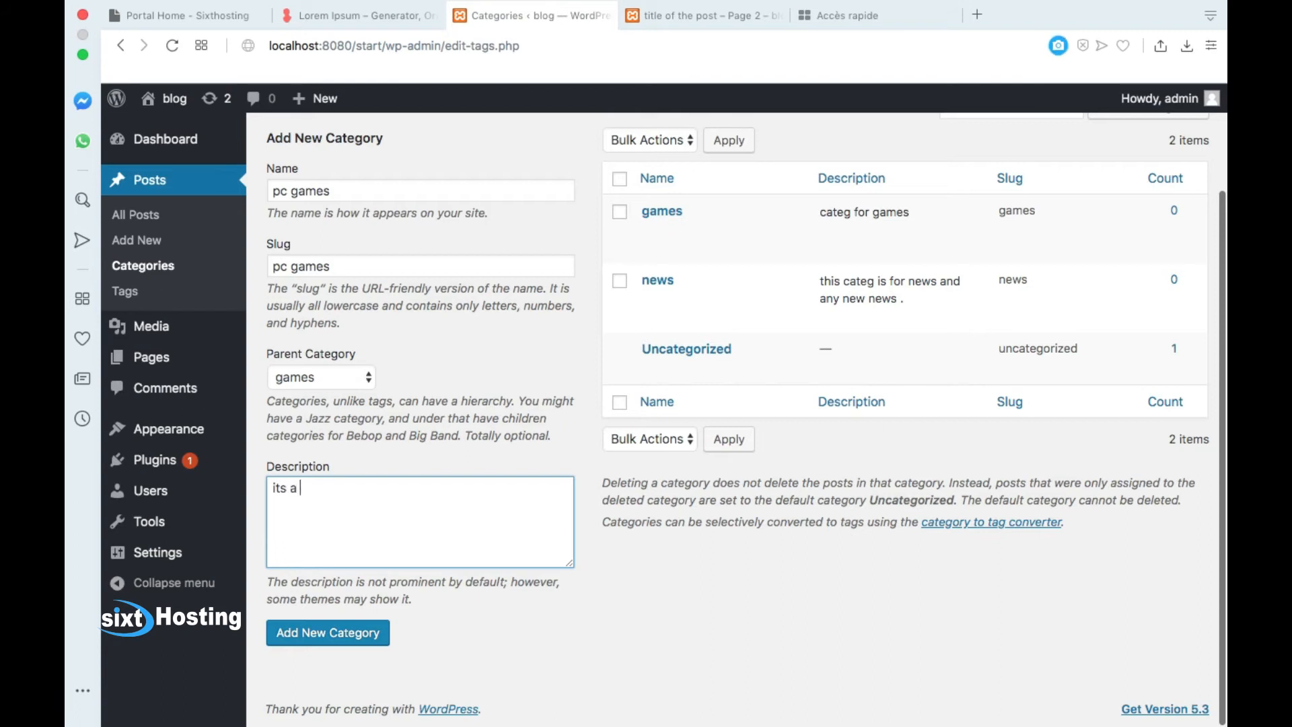
text(its a sub categ for games)
click(342, 638)
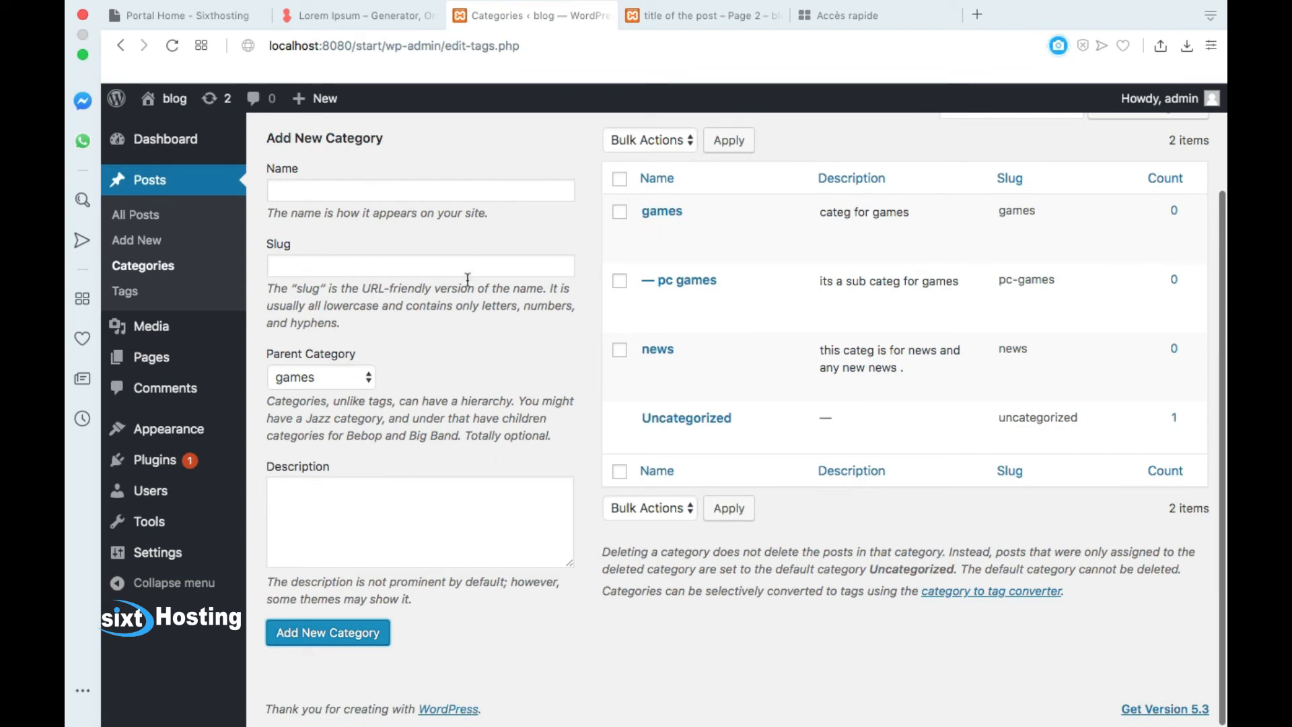
mouse_move(693, 241)
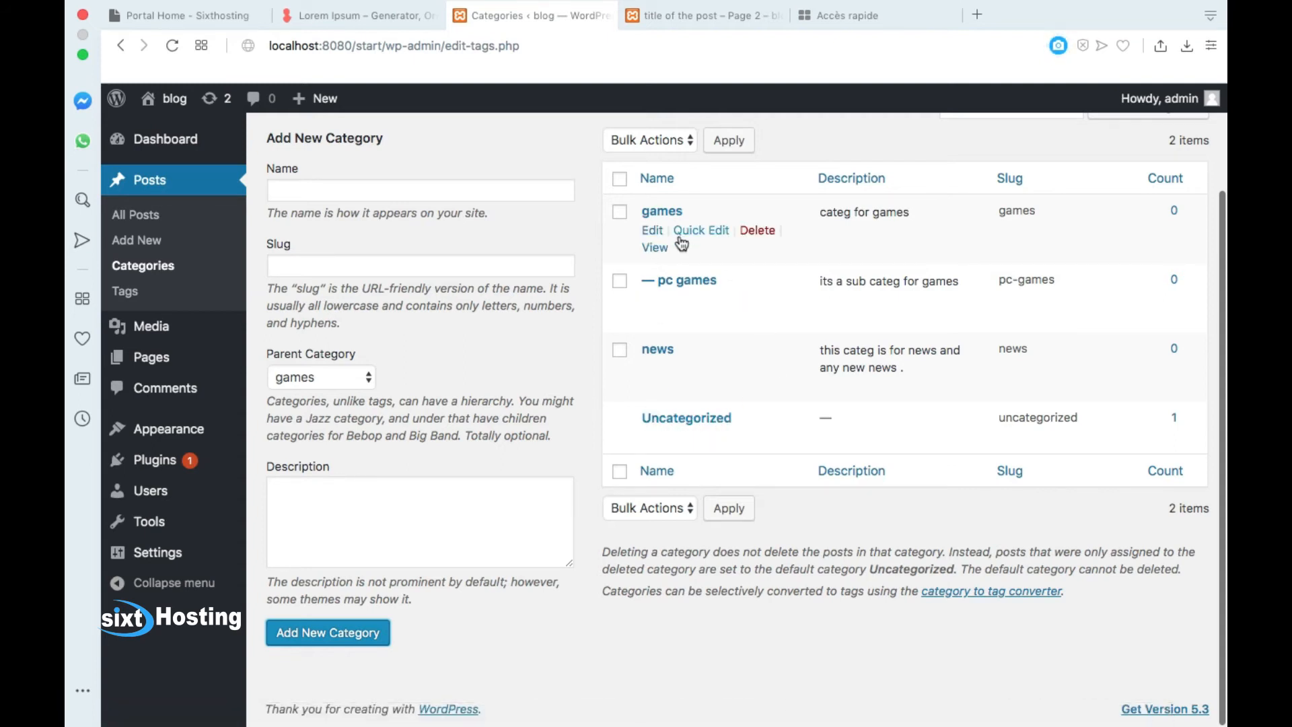
Step: Rename the games category to 'games 2019' and return to the categories list
click(652, 231)
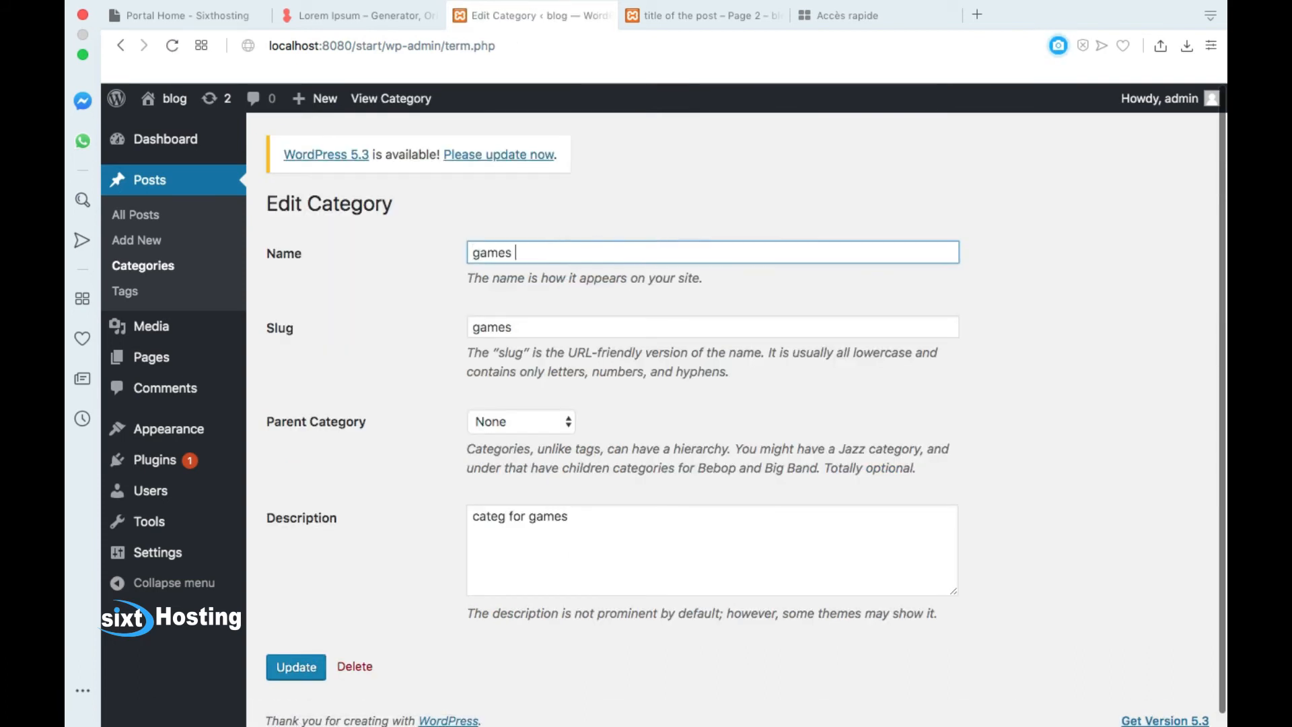
click(296, 666)
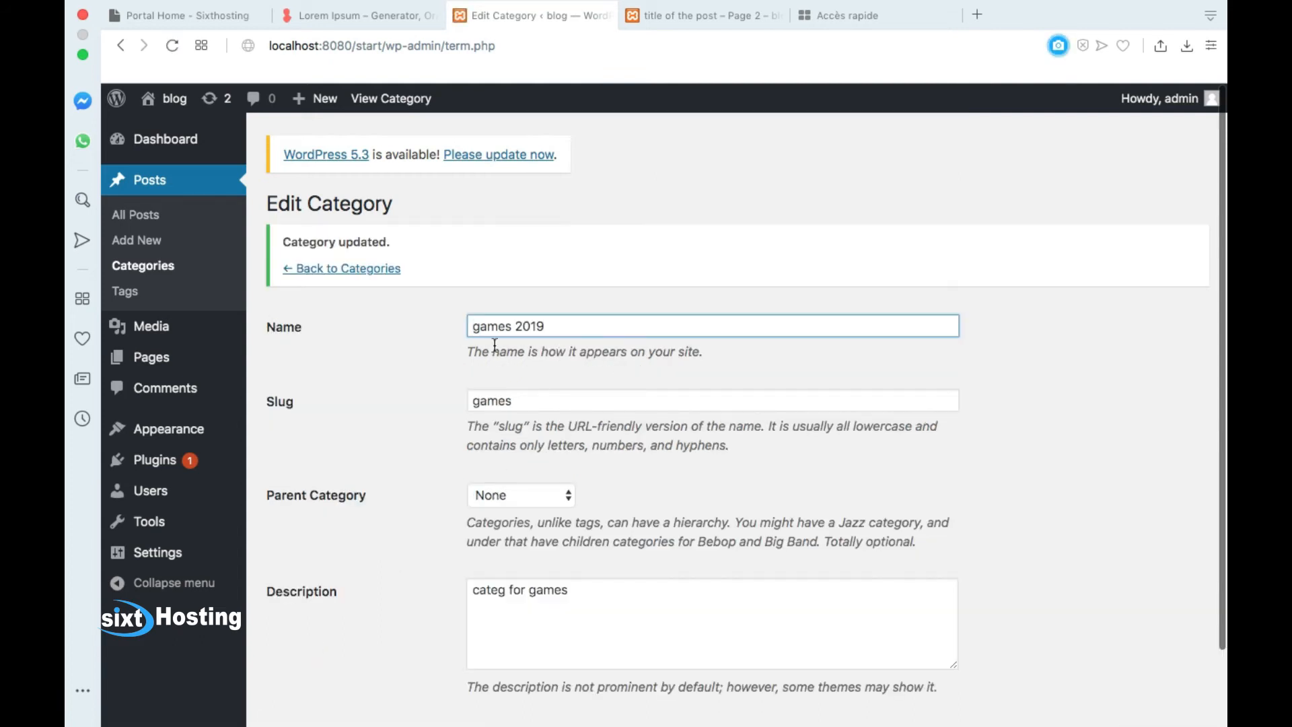
click(143, 267)
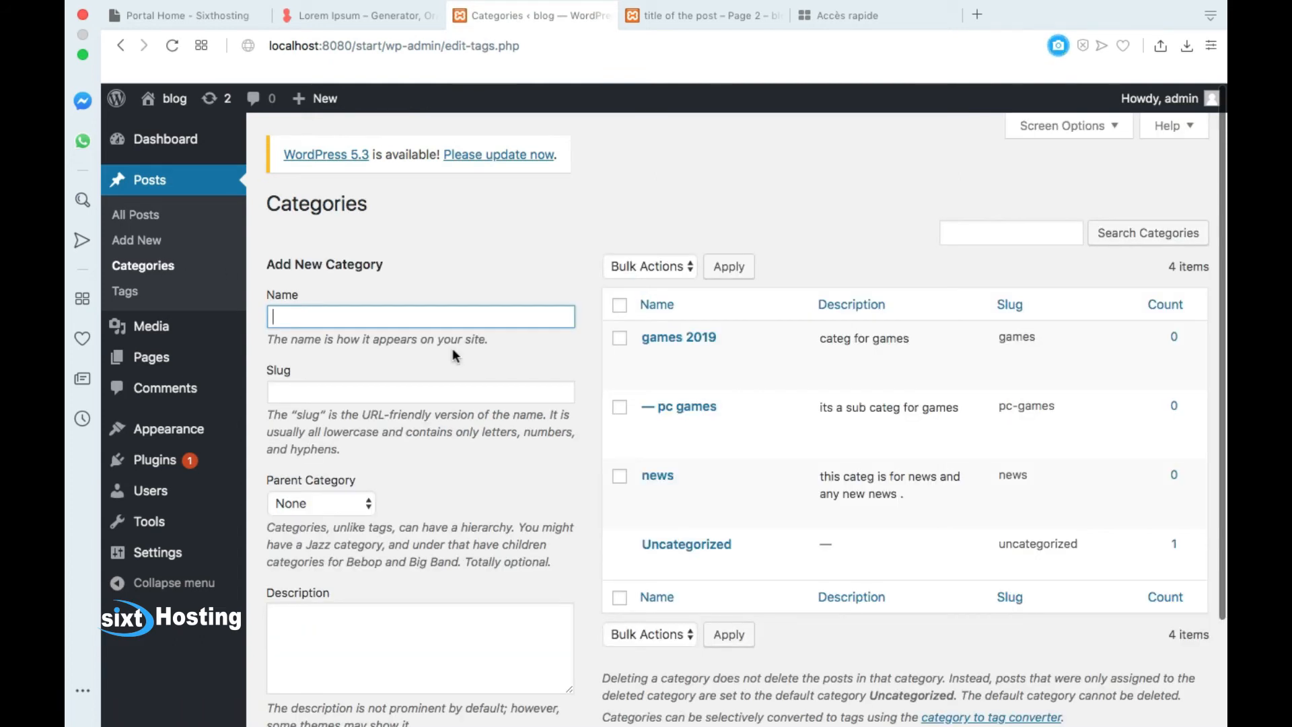
Step: Choose Delete under the news category
mouse_move(716, 323)
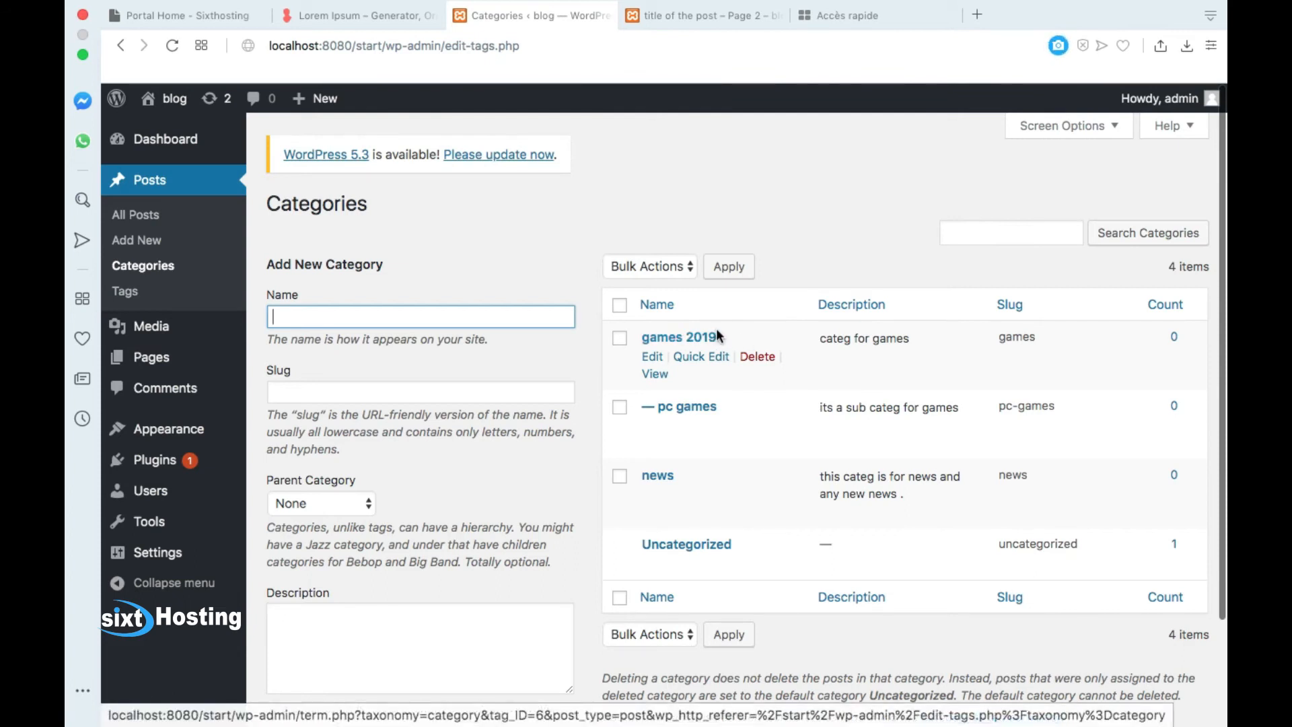
mouse_move(755, 499)
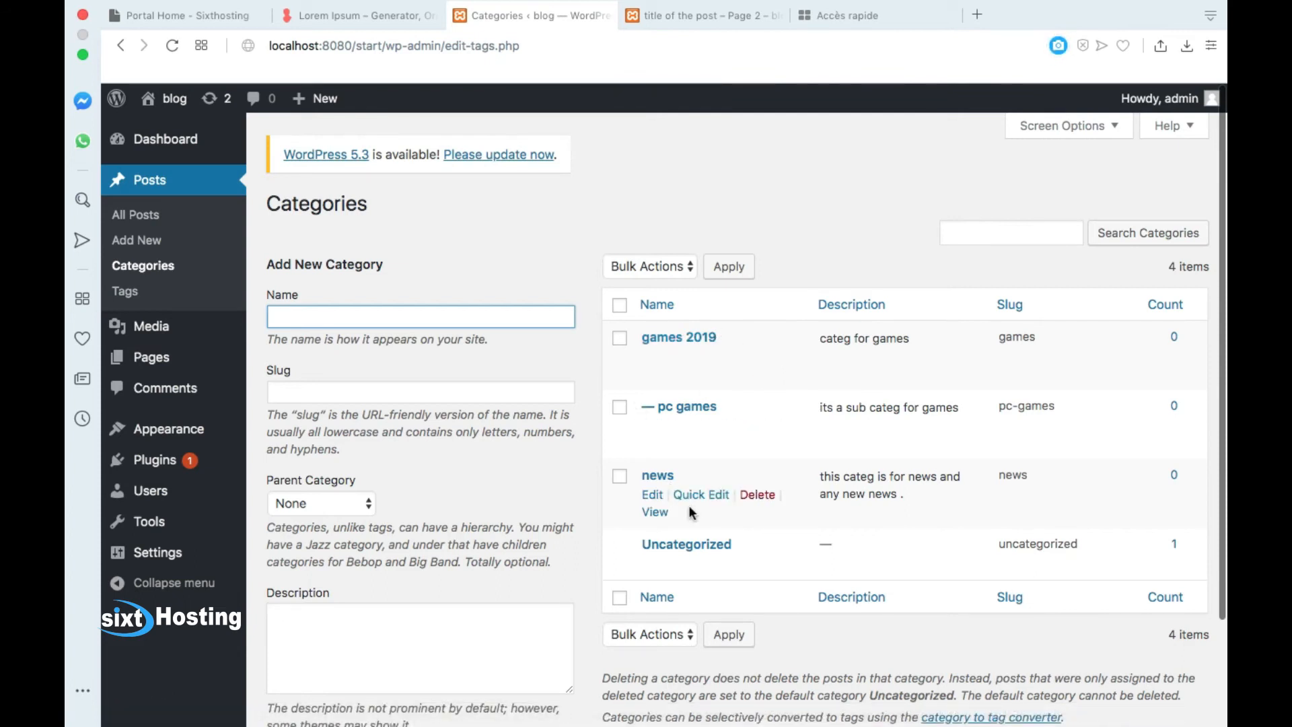
click(754, 497)
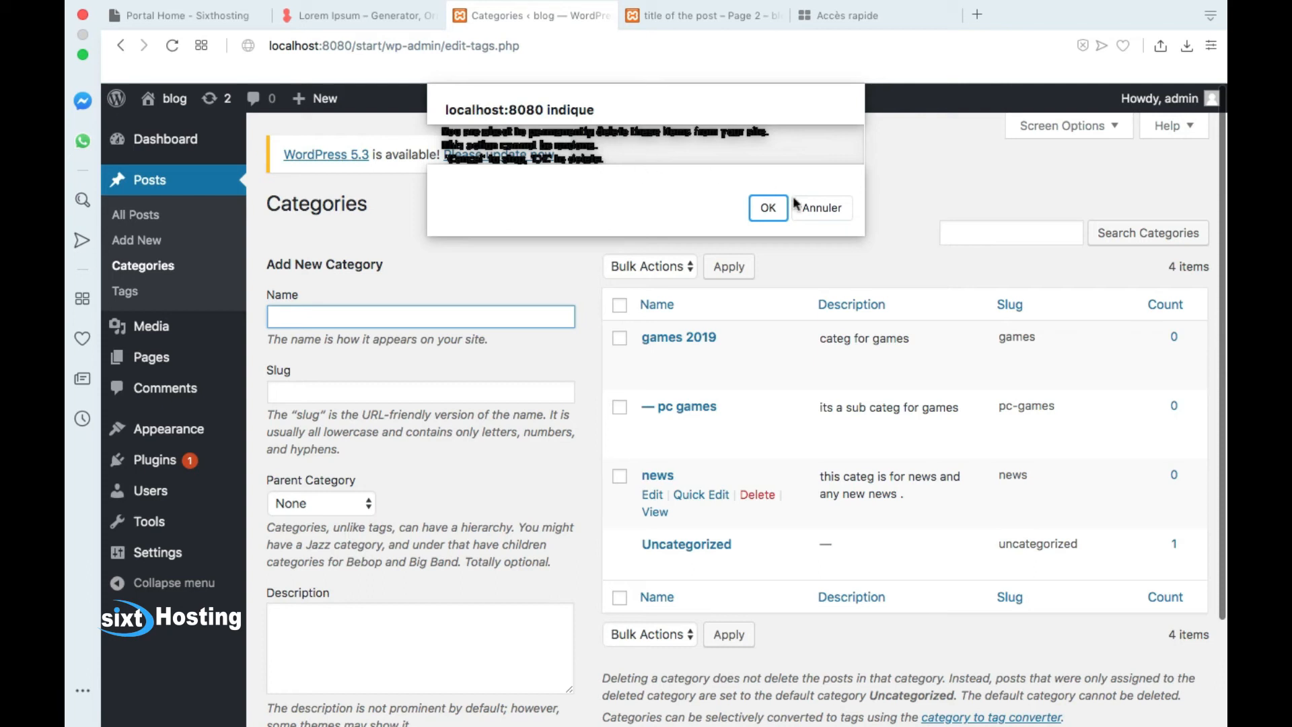
Step: Confirm with OK so the news category is permanently removed
click(771, 218)
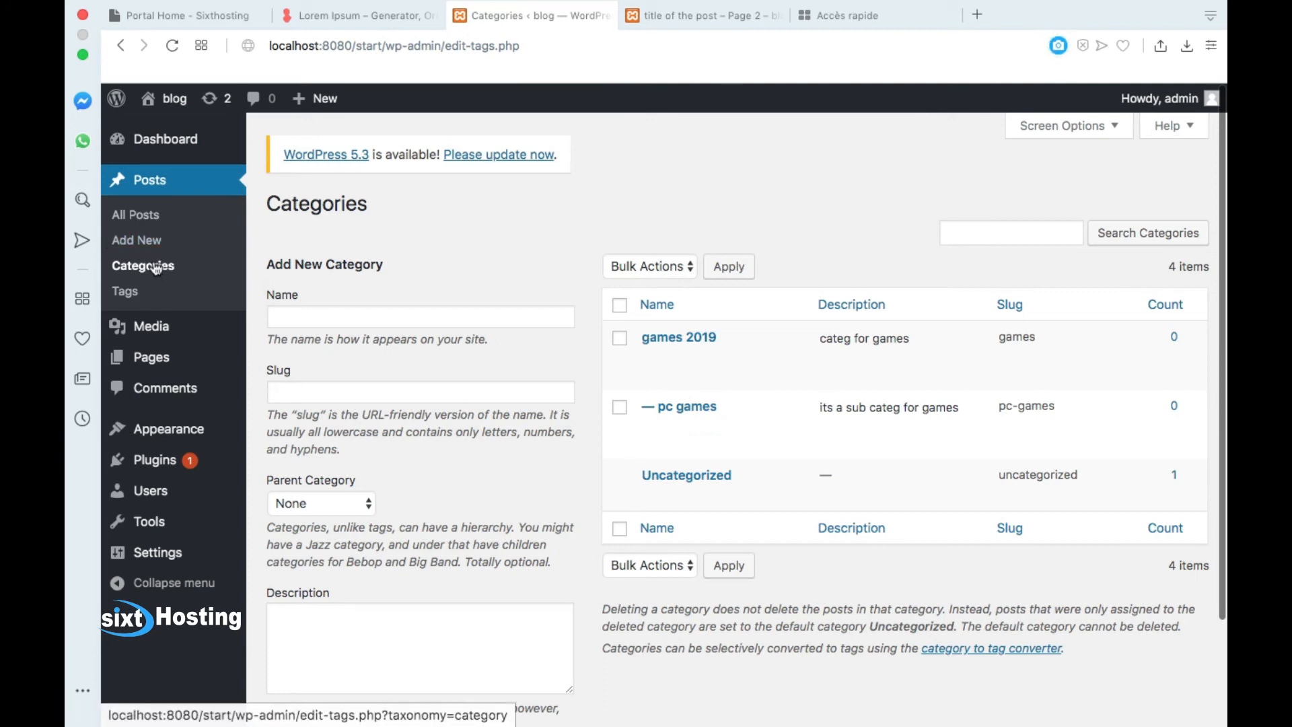
click(1026, 232)
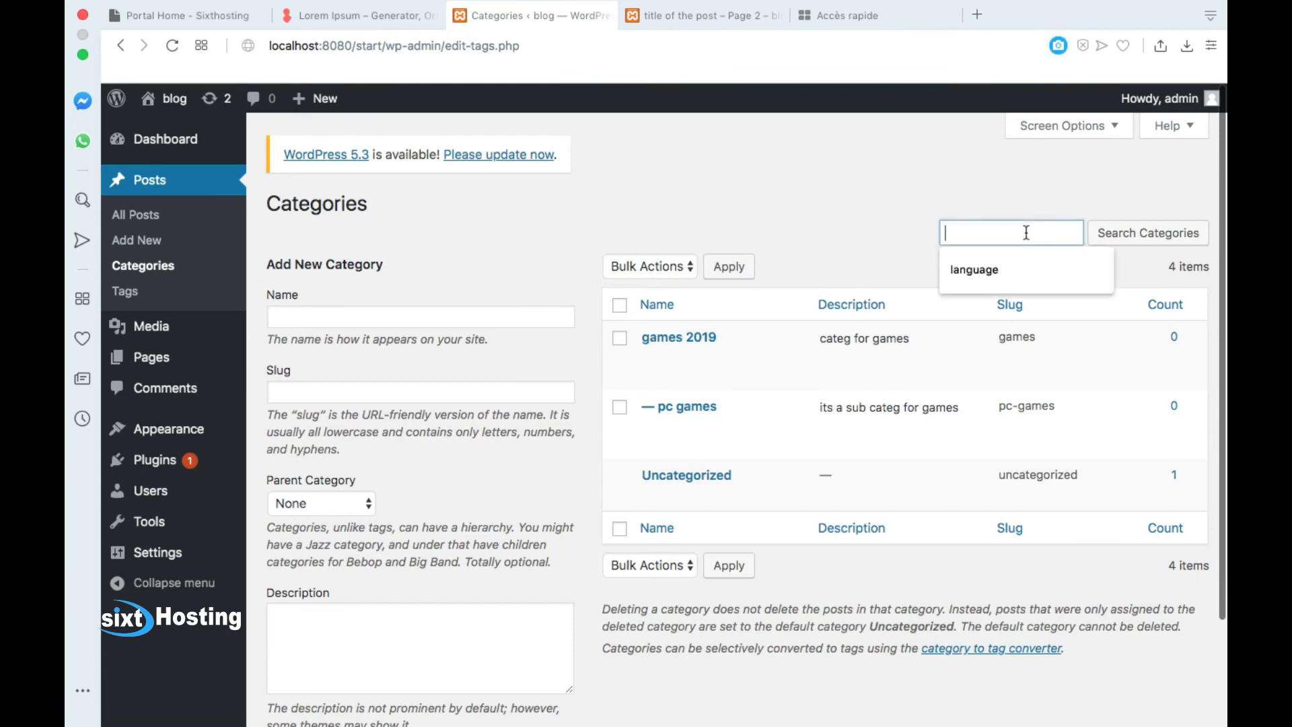
click(1020, 185)
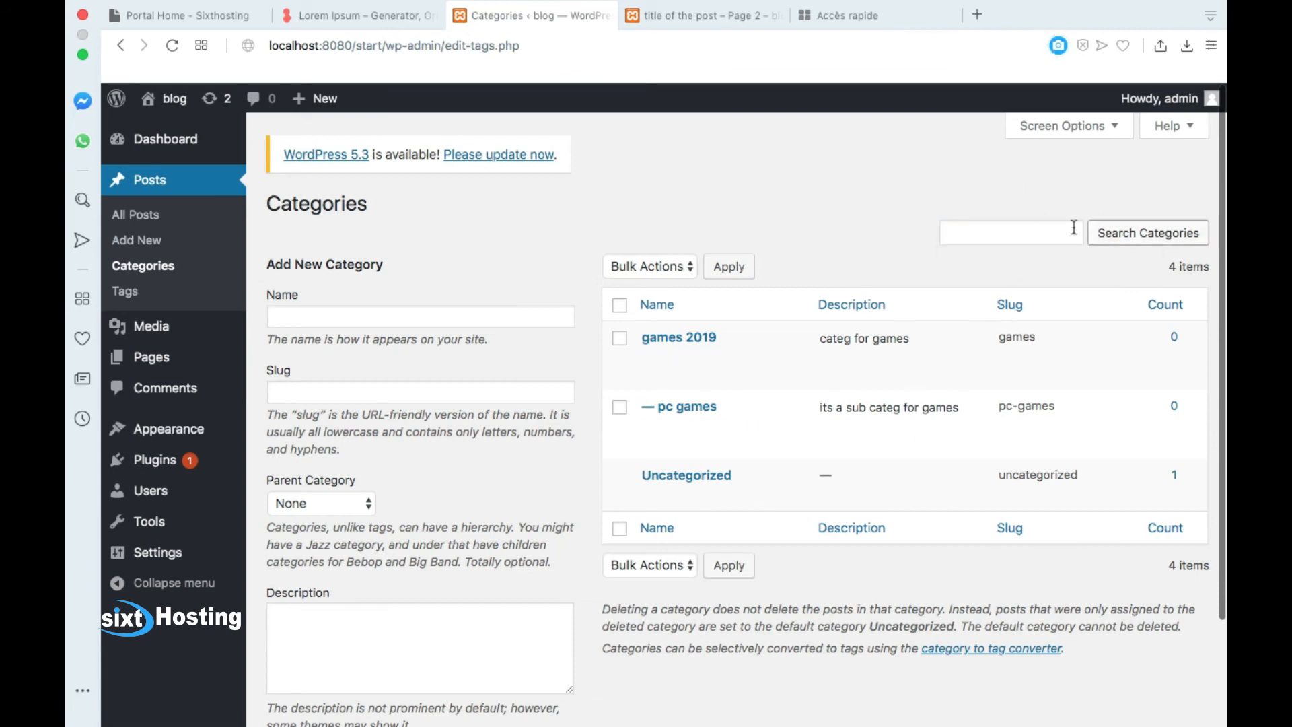
click(1030, 238)
click(1110, 192)
click(1014, 232)
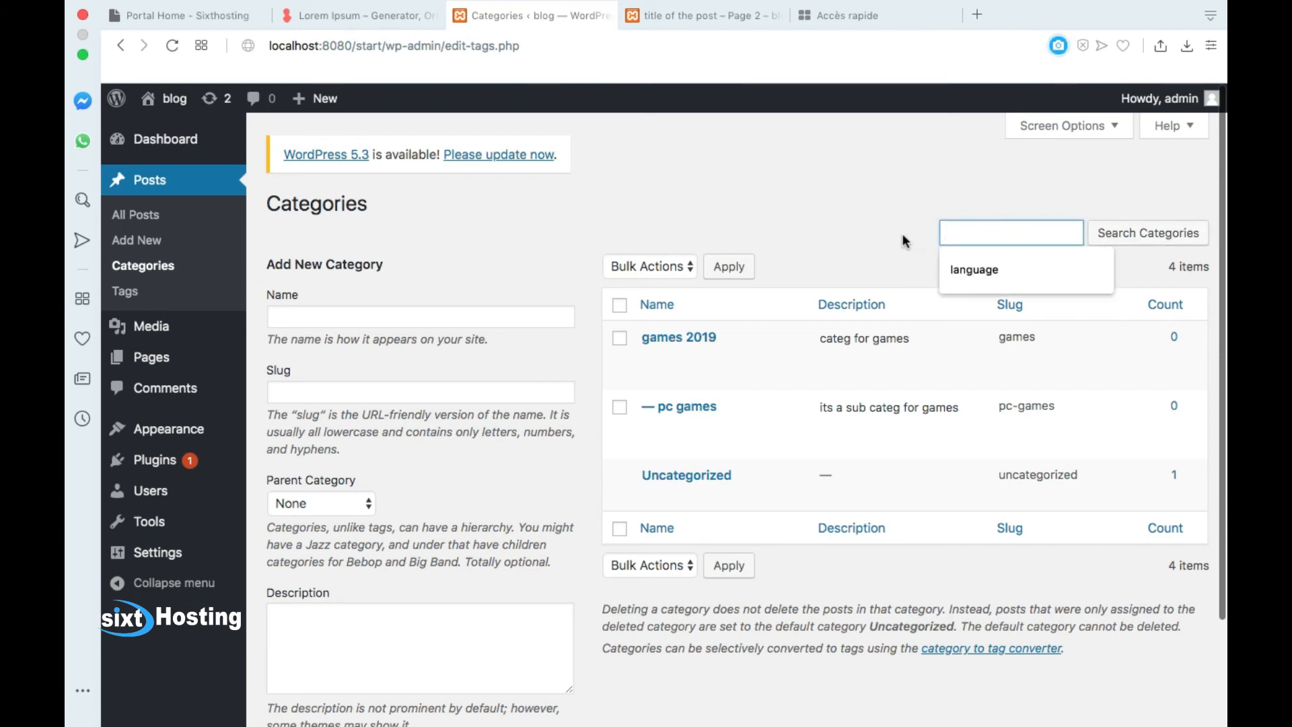
click(672, 266)
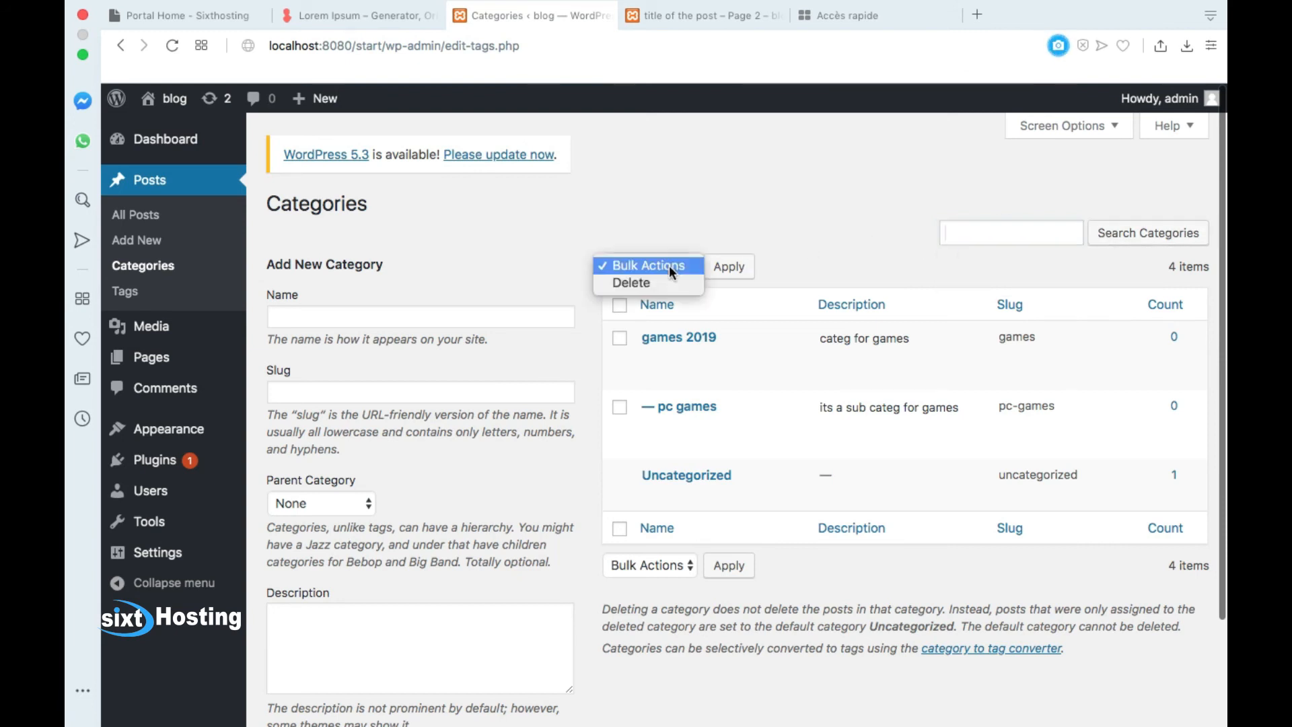
click(705, 225)
click(620, 339)
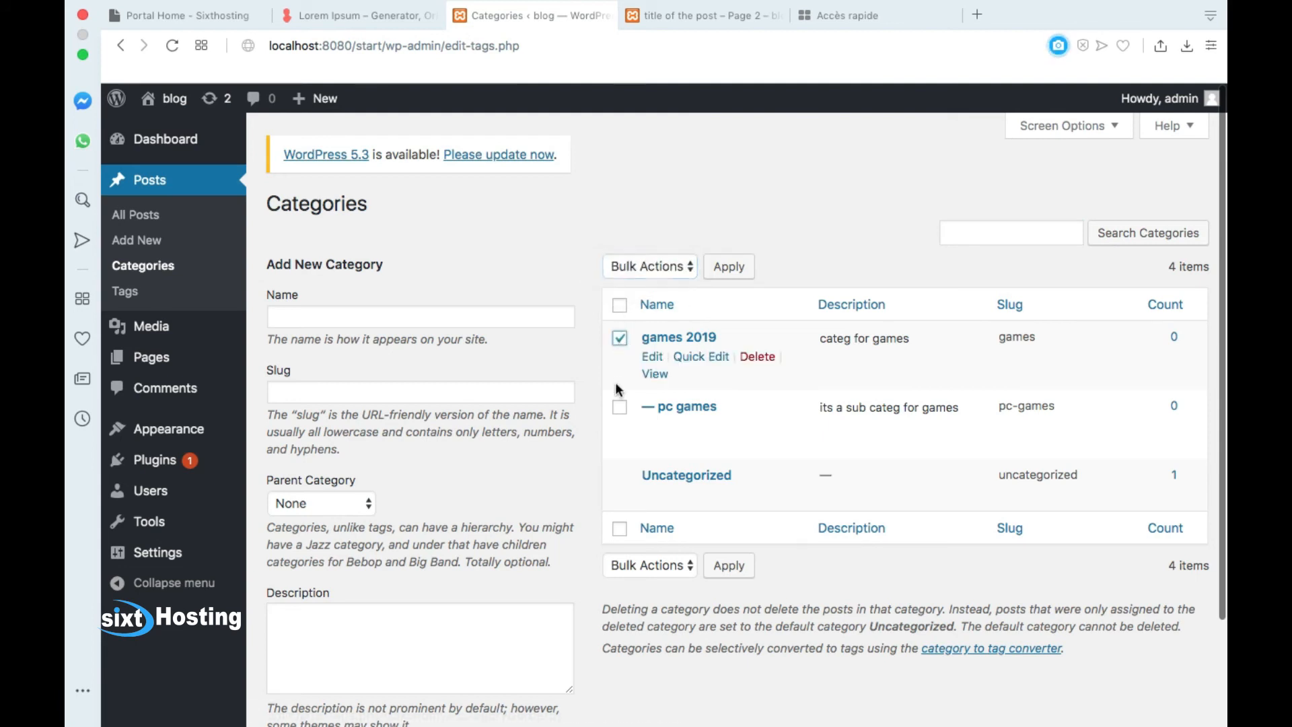
click(619, 406)
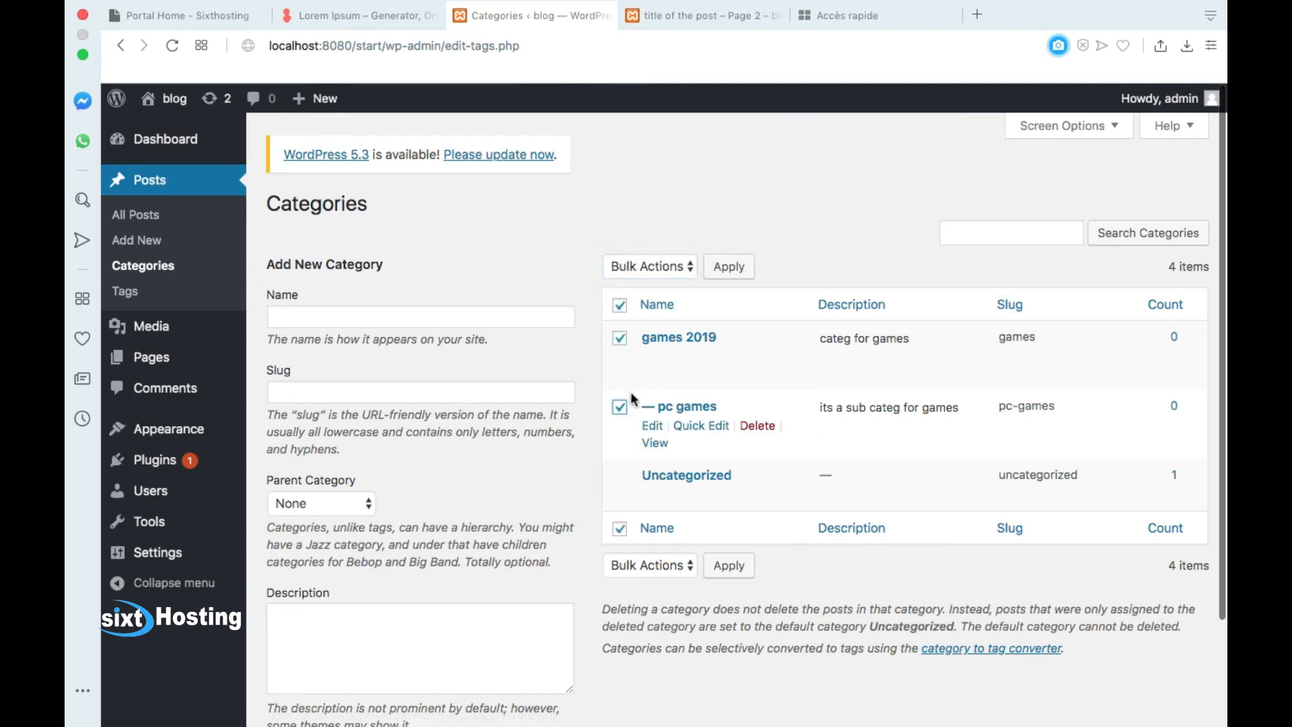
click(662, 267)
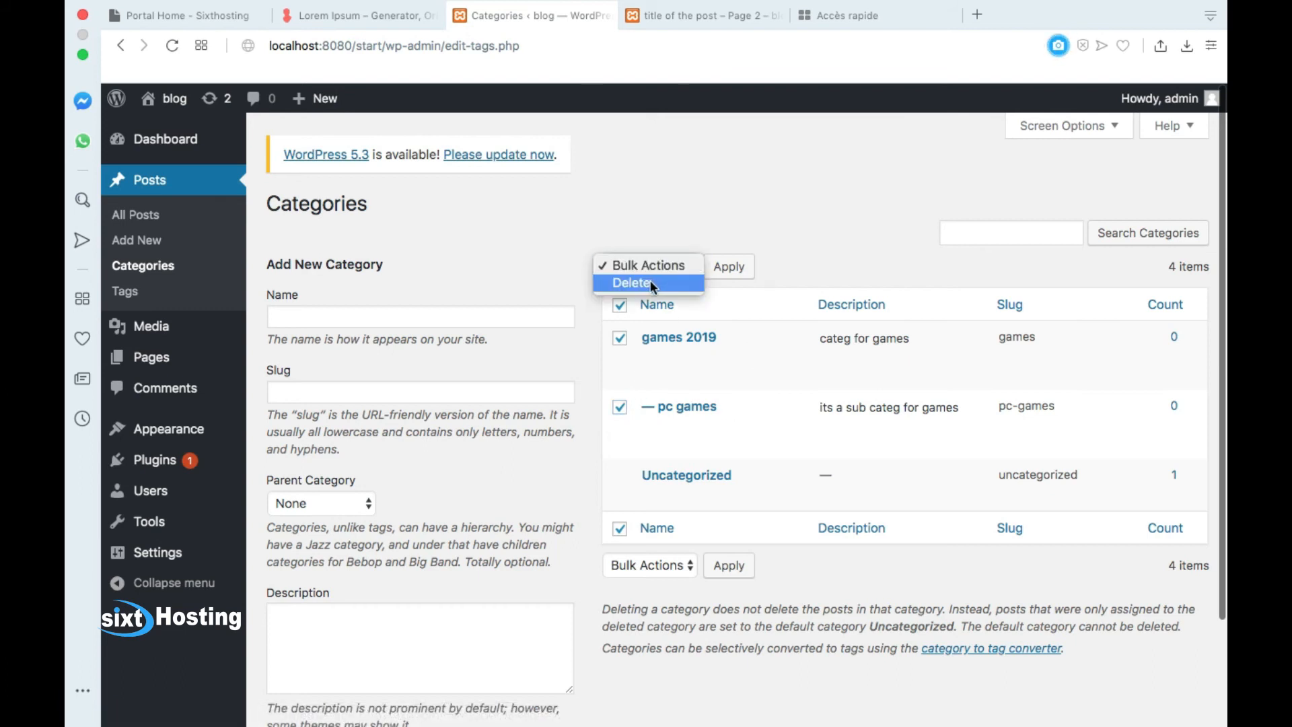
click(720, 227)
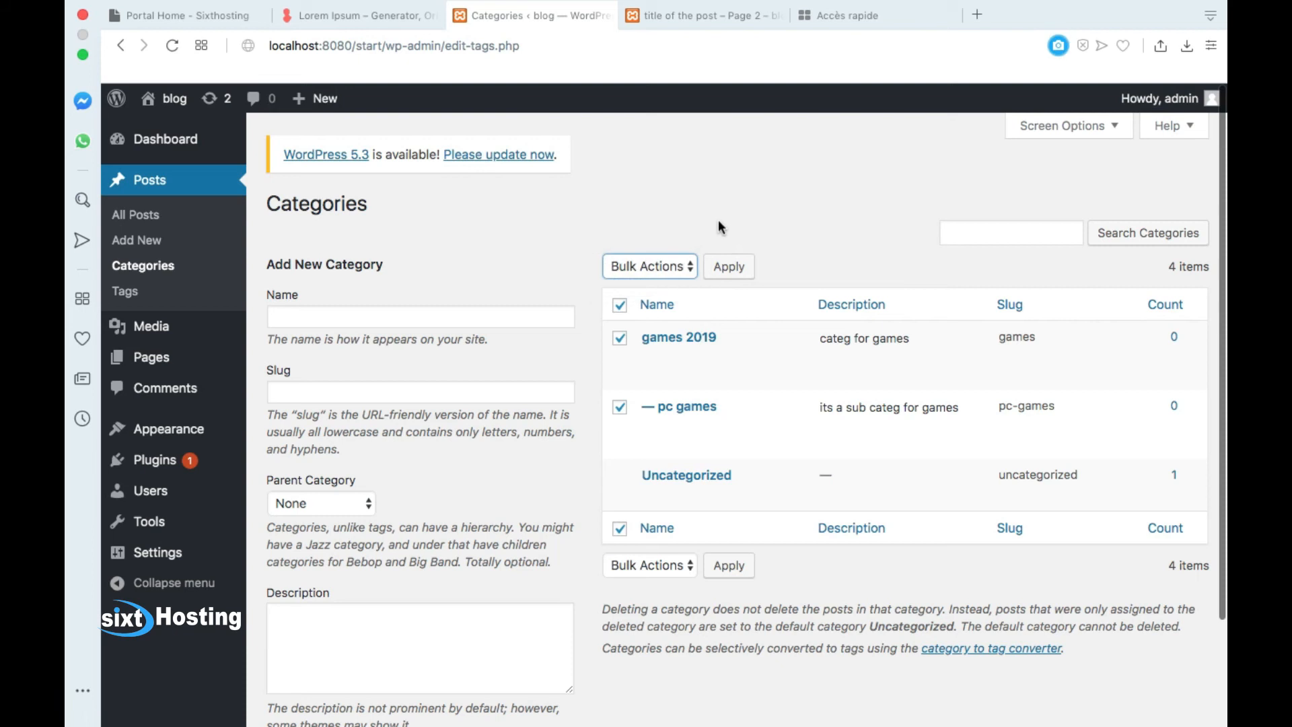
scroll(401, 623, down, 3)
scroll(401, 626, up, 3)
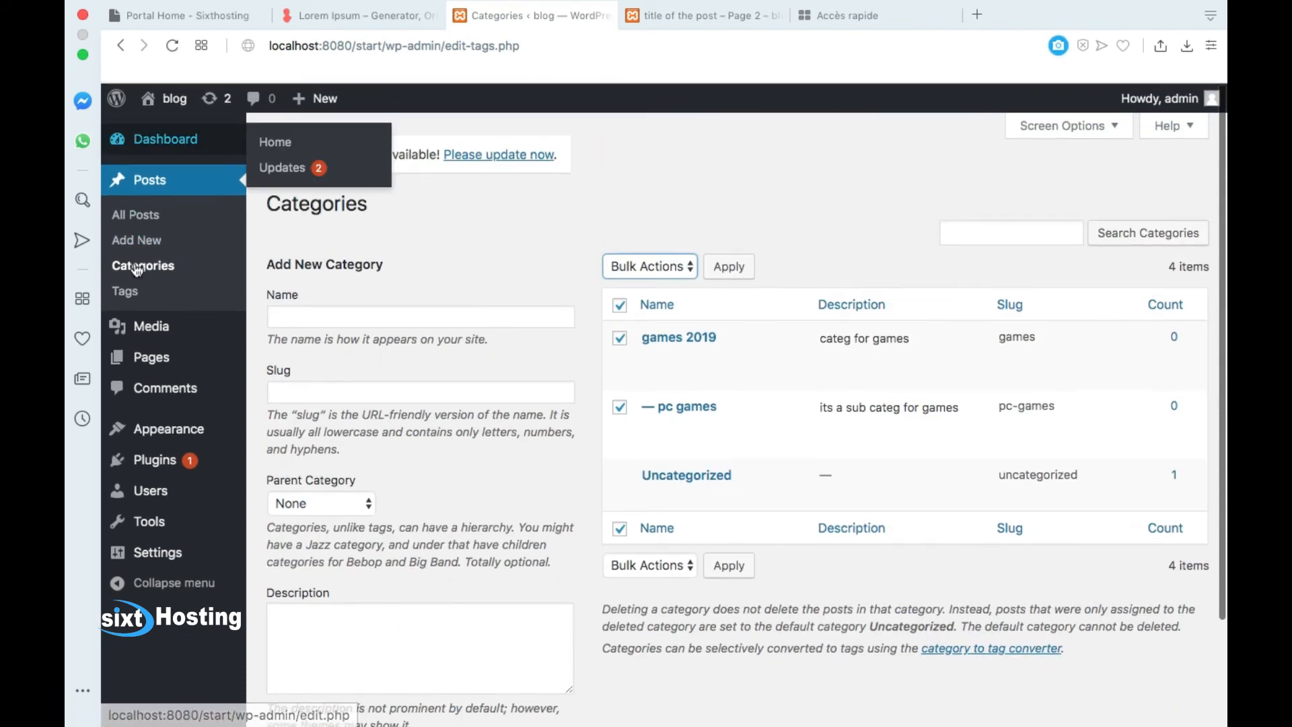
Step: Start a new post titled 'hghjg'
click(134, 300)
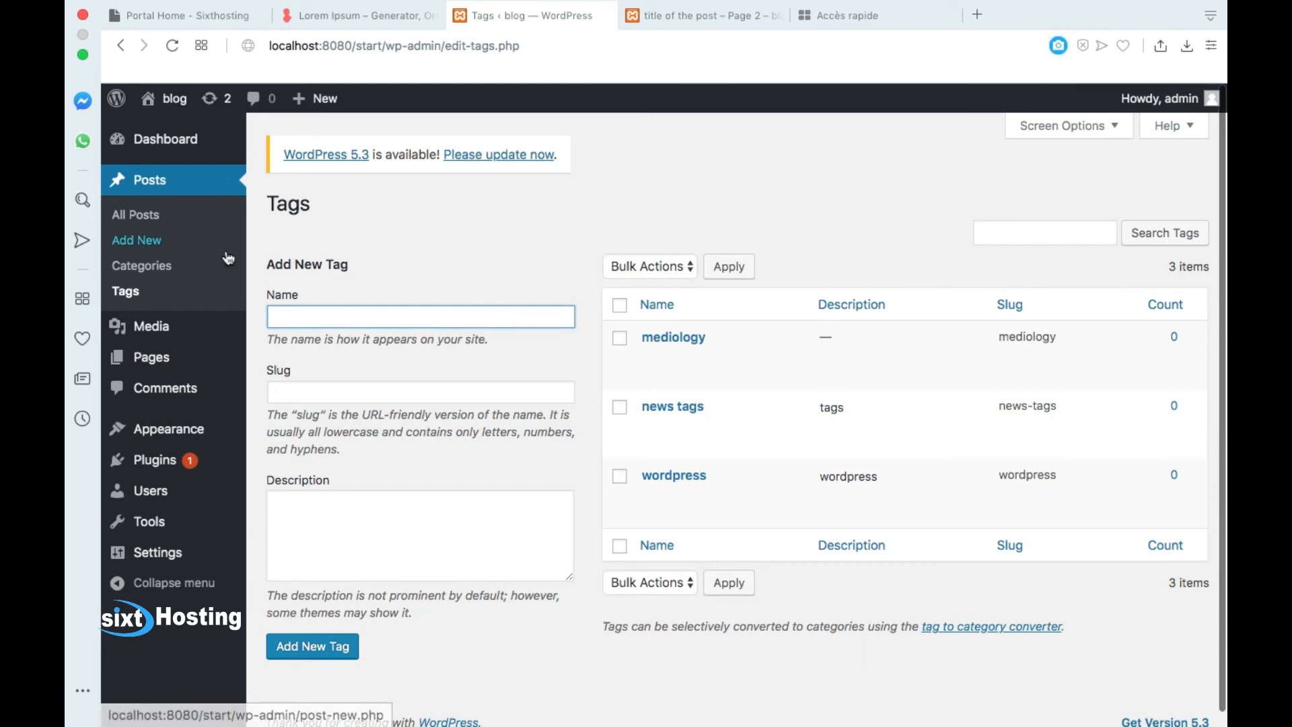
click(151, 242)
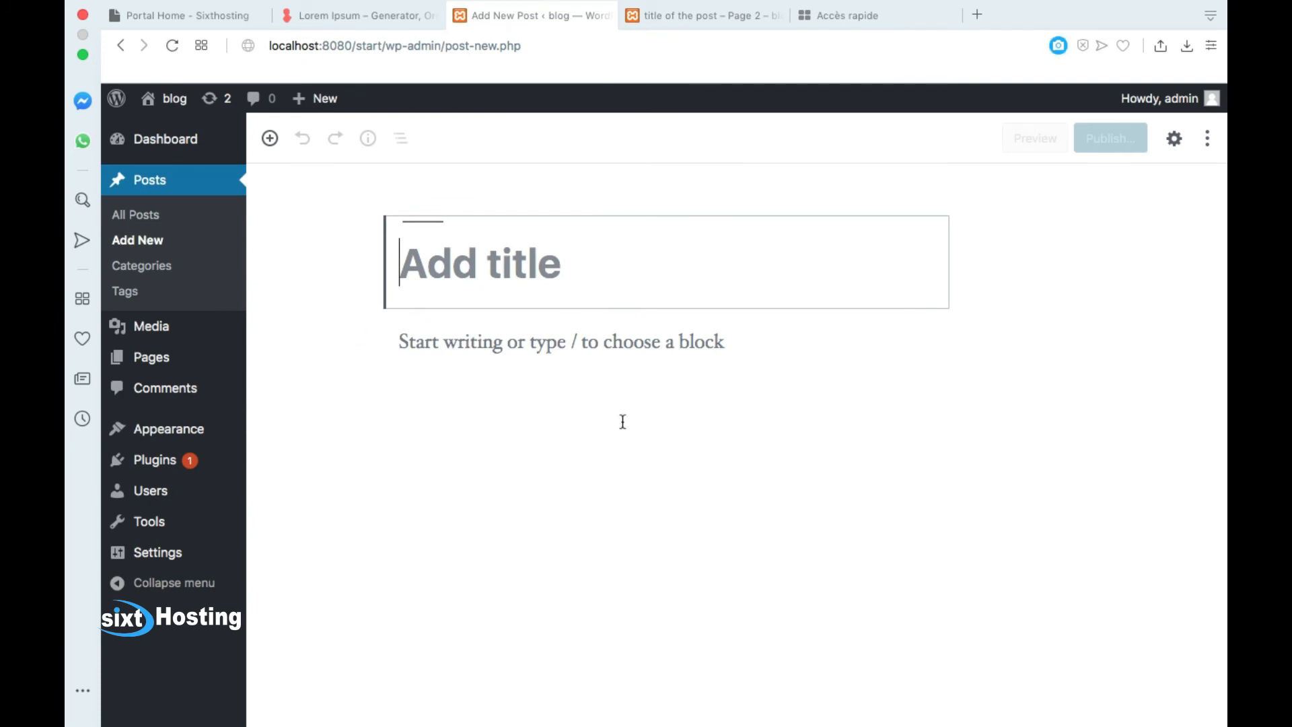
click(681, 322)
click(603, 358)
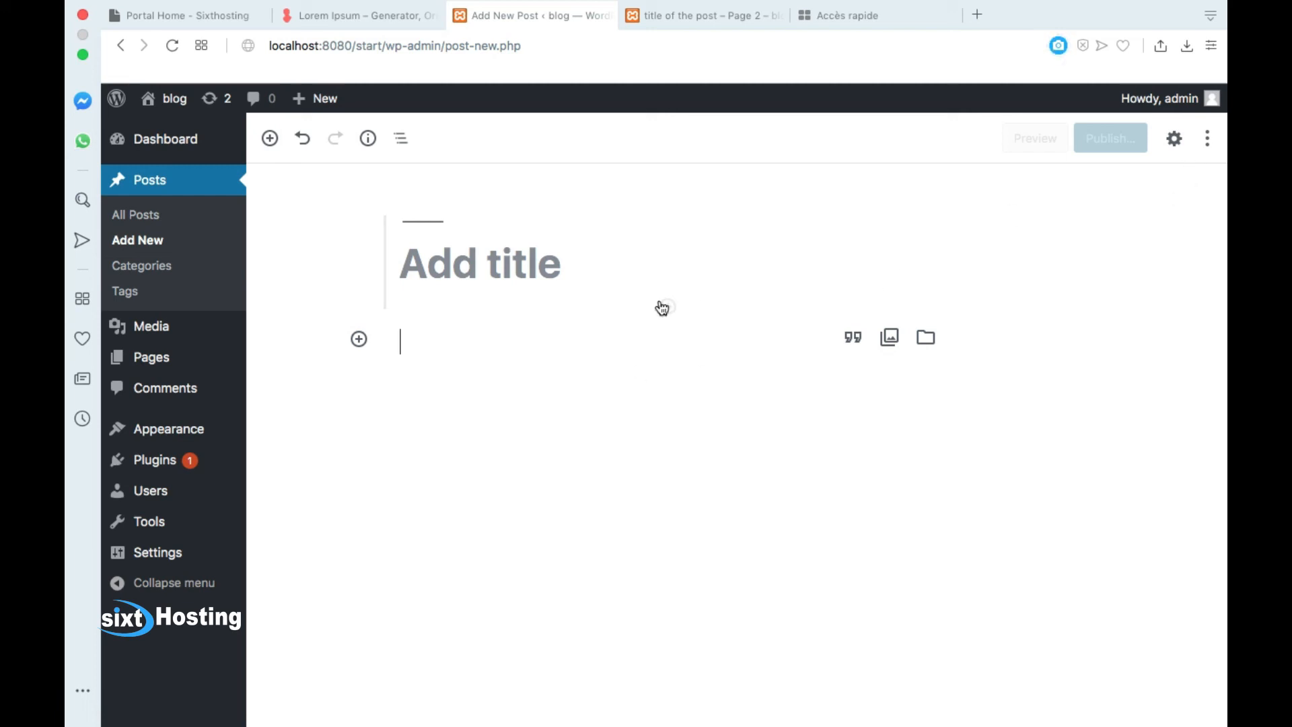
click(569, 278)
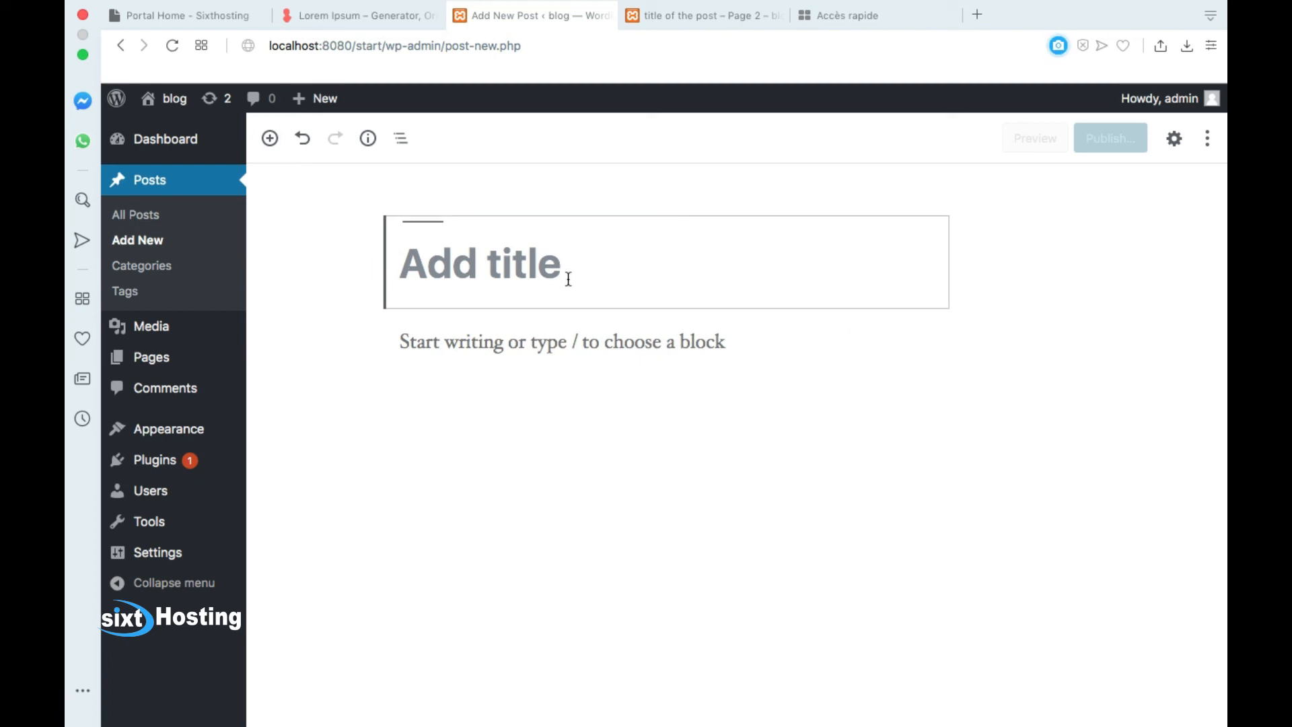
text(hghjg)
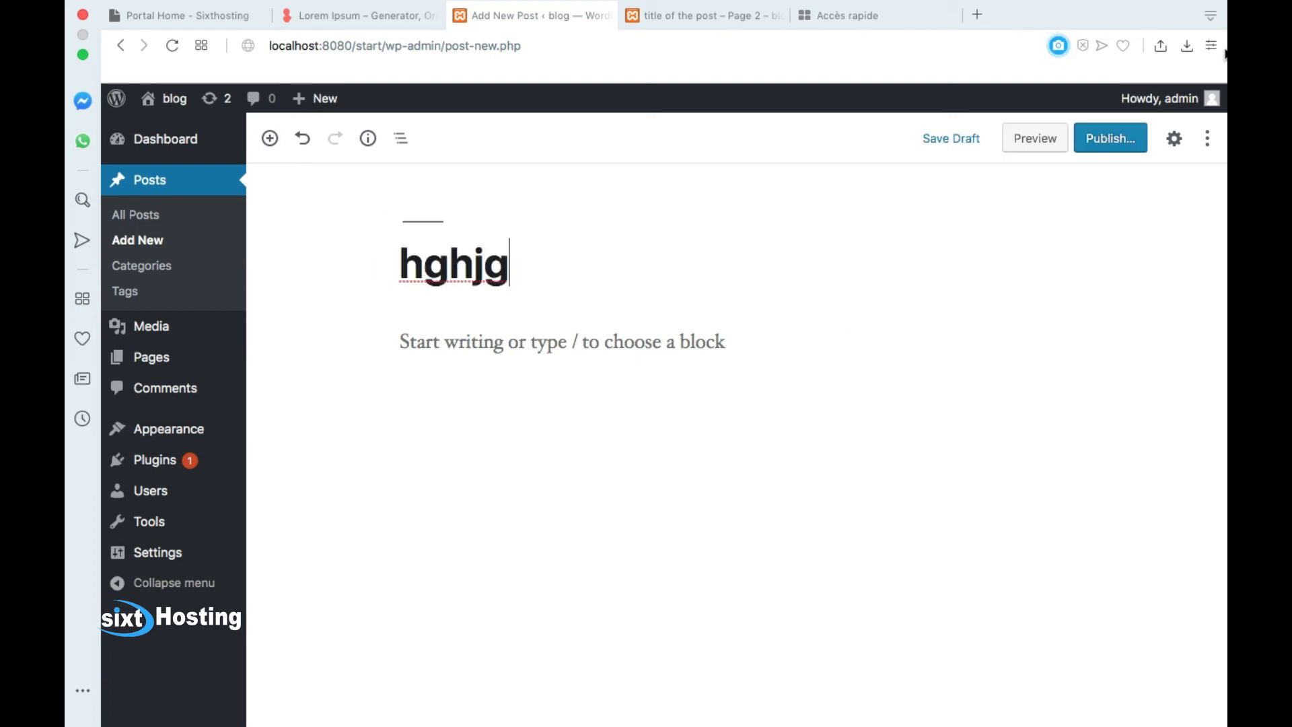
Step: Show the post's Document settings sidebar and focus the tags field
click(1207, 138)
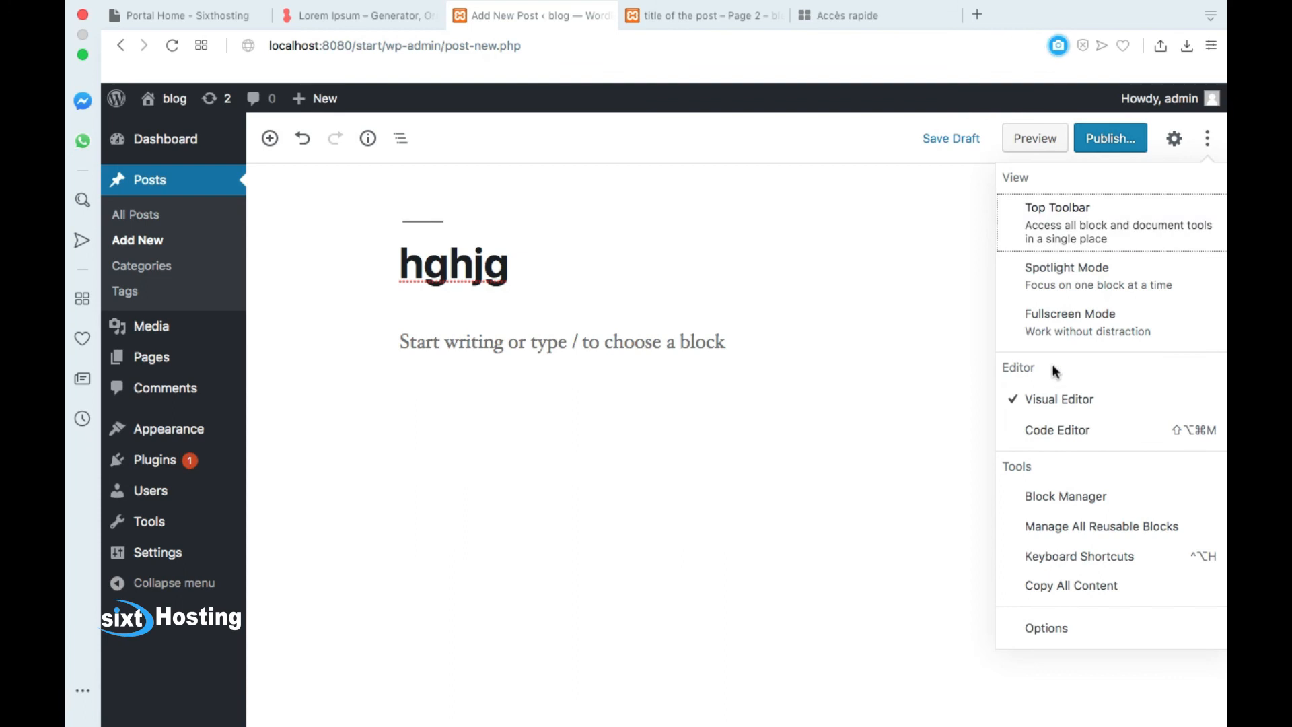
click(1174, 138)
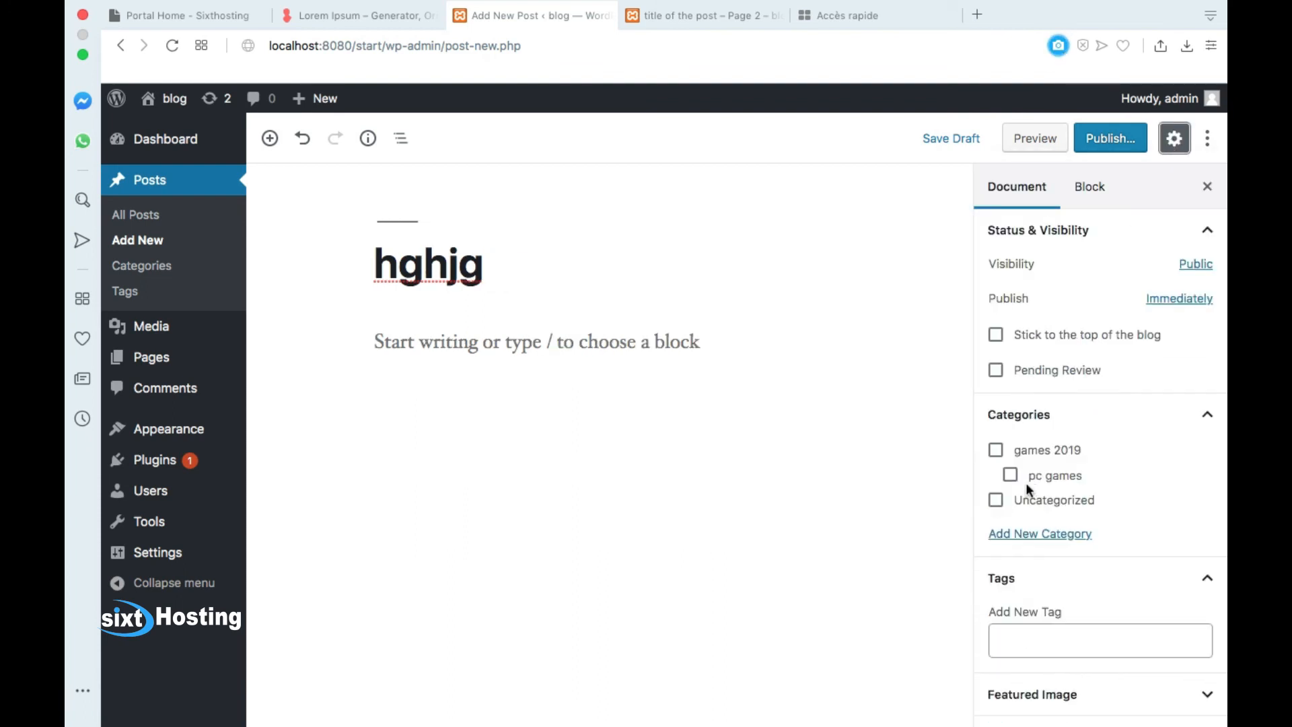
click(1014, 637)
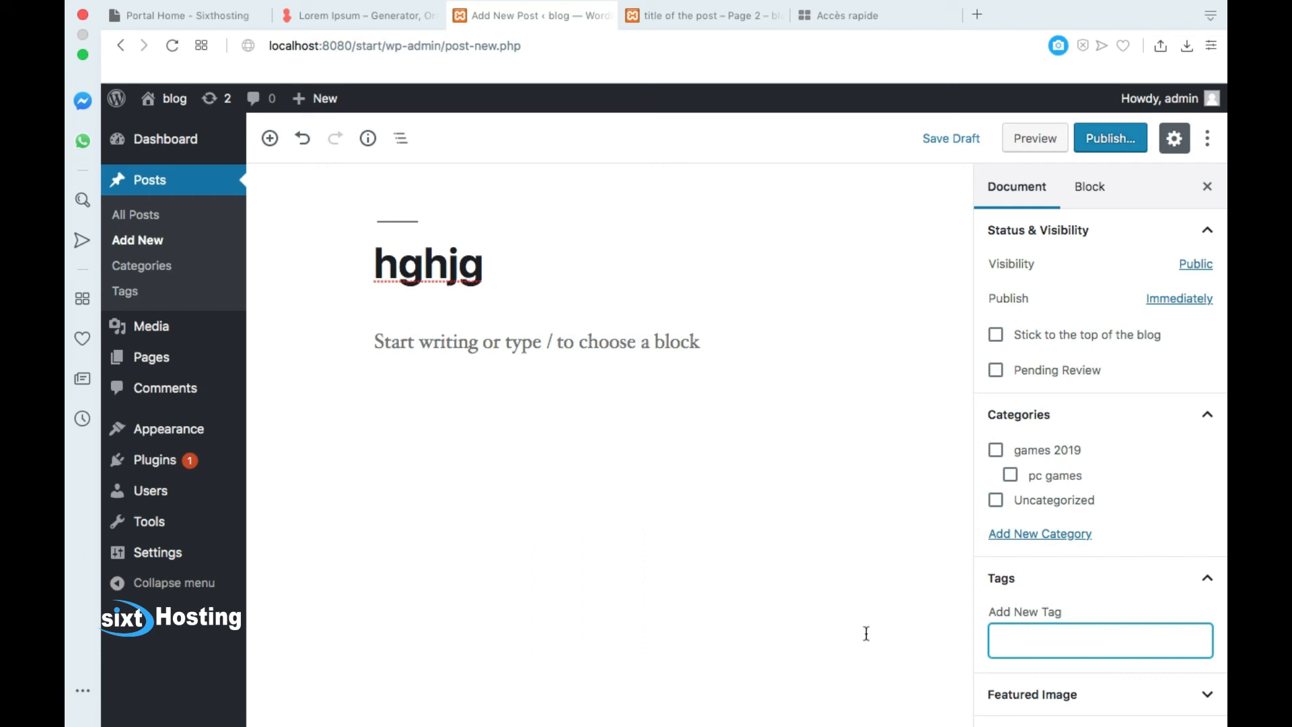
key(XF86AudioRaiseVolume)
key(XF86AudioRaiseVolume)
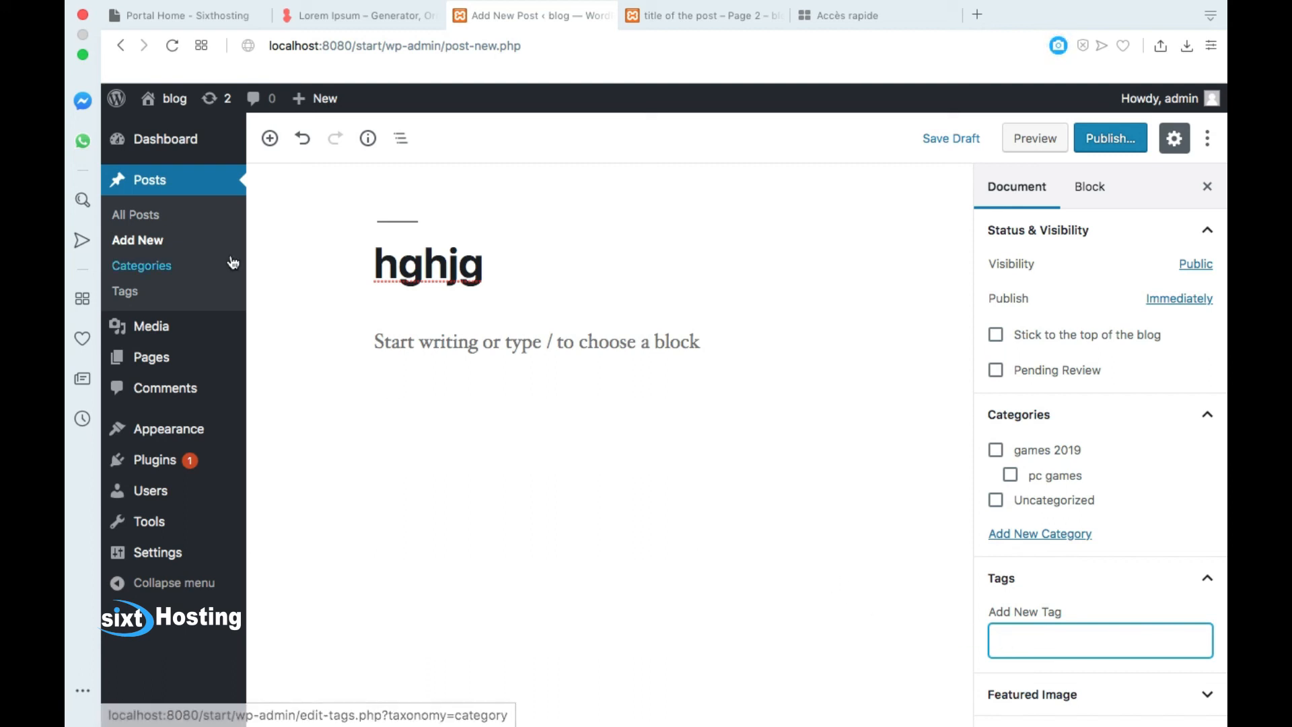
Step: Open Posts > Tags in a new browser tab and switch to it
right_click(134, 293)
click(155, 291)
click(856, 18)
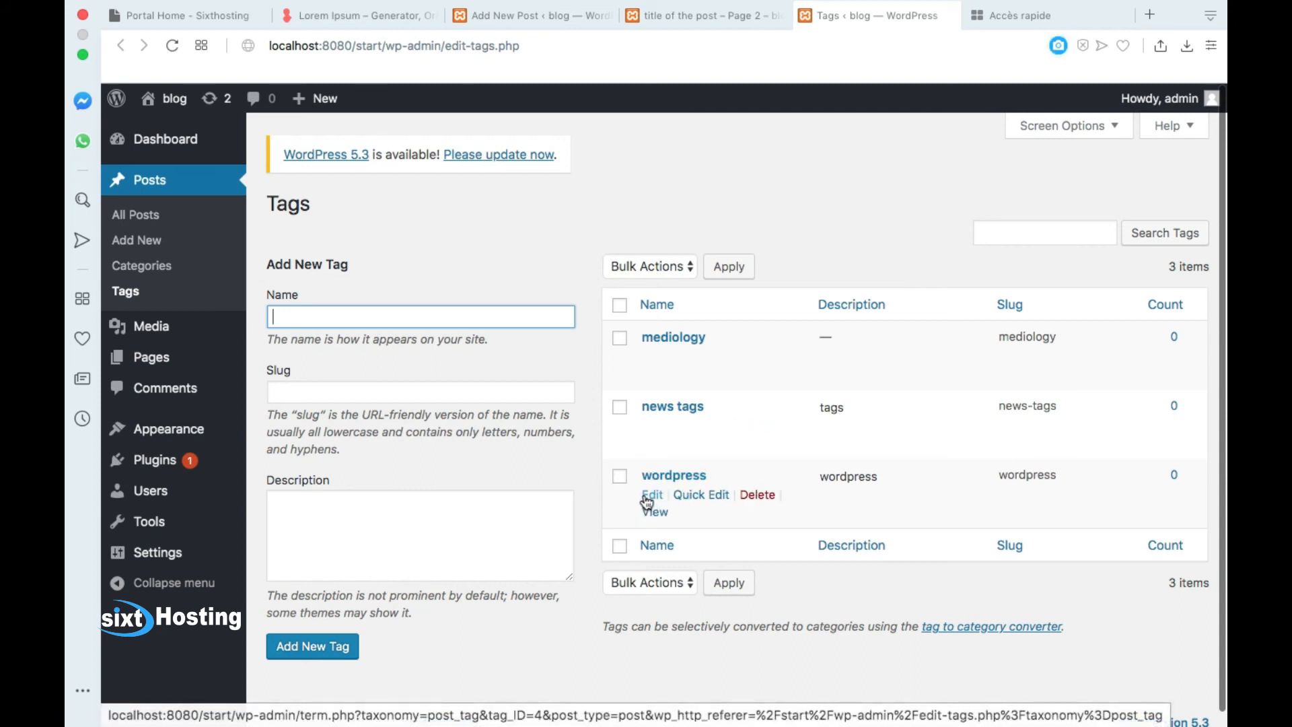
Step: Open the wordpress tag for editing, select its name, then return to the tags list
click(650, 496)
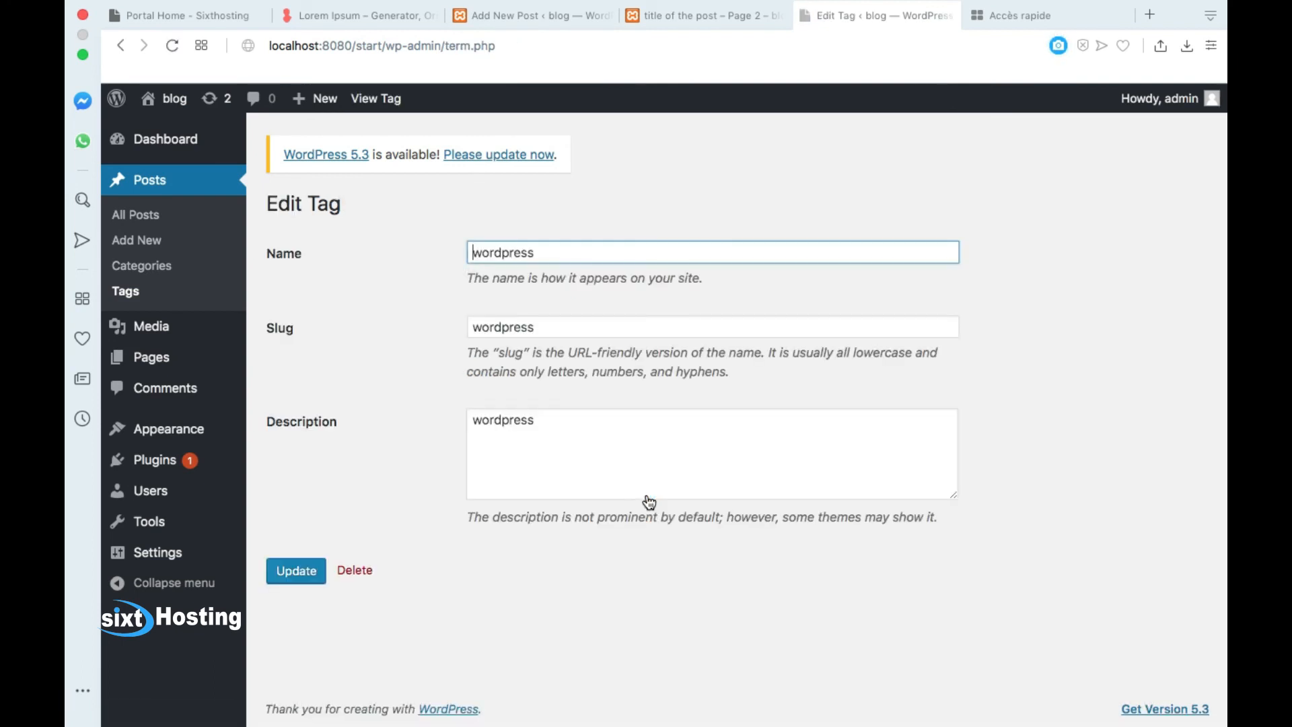
double_click(504, 254)
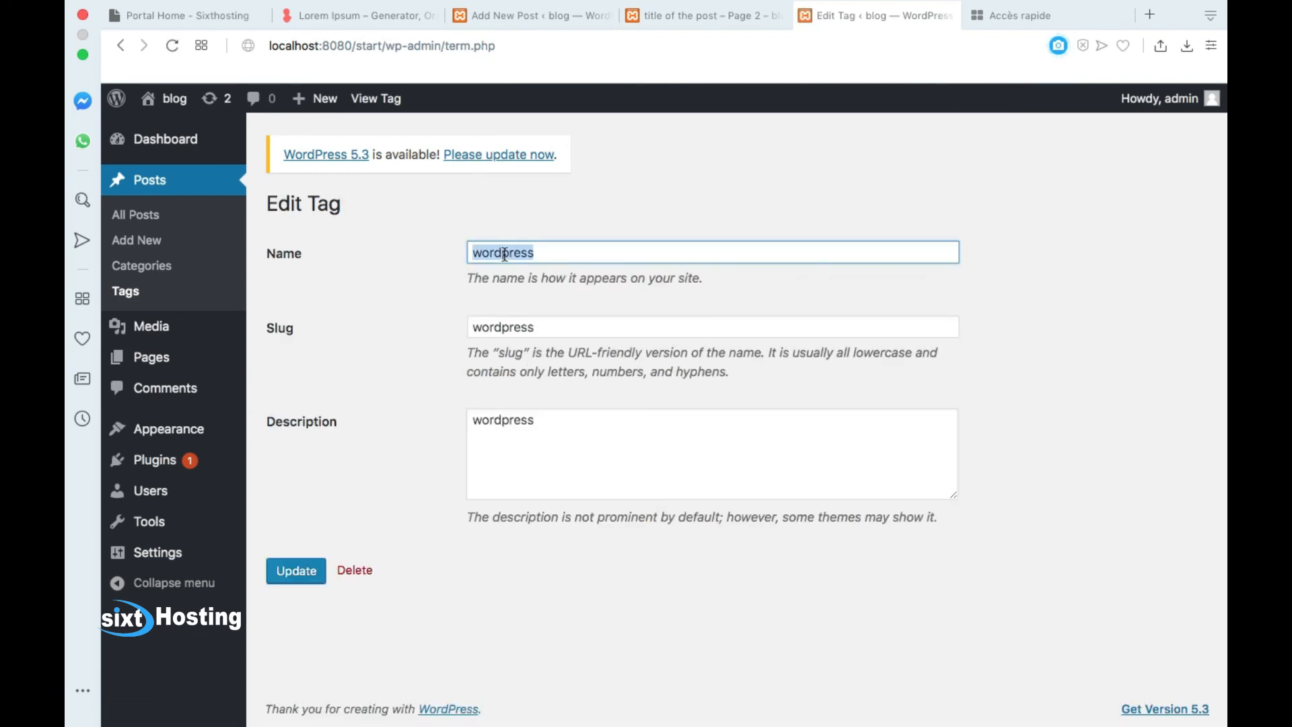
click(145, 292)
key(XF86AudioRaiseVolume)
key(XF86AudioRaiseVolume)
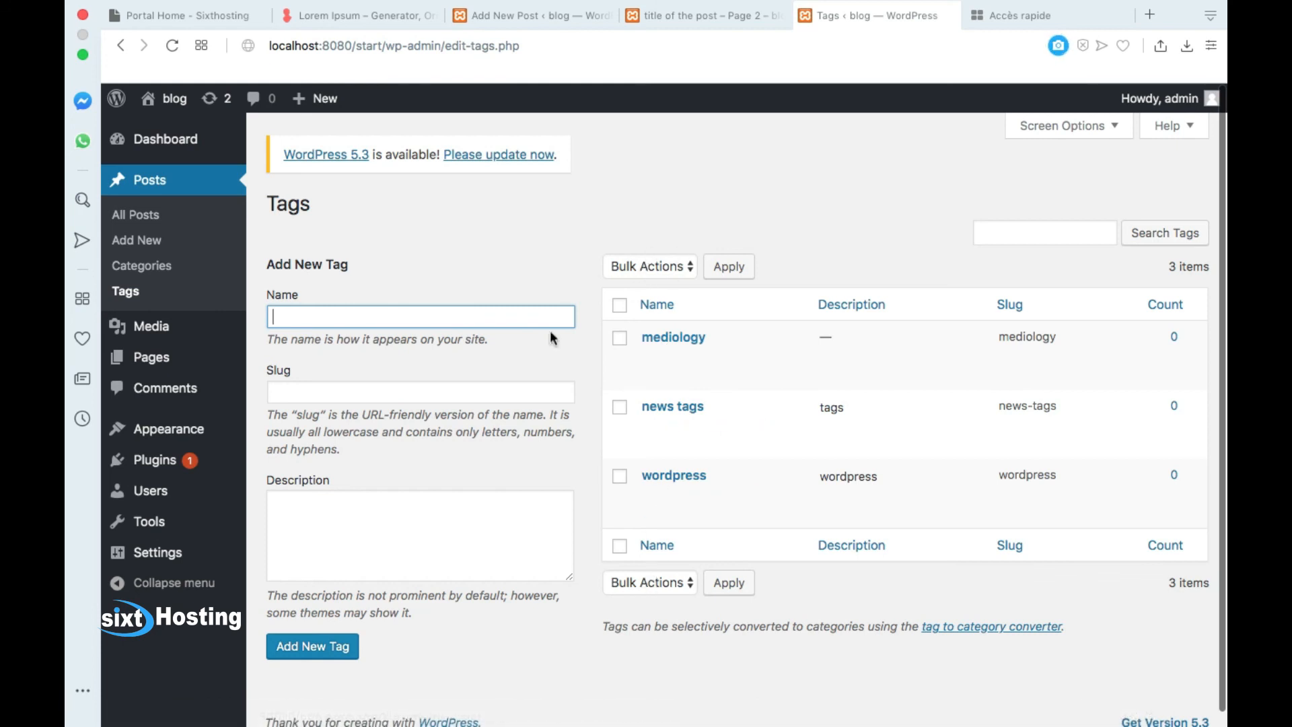
Step: Create the tag 'another tag' with slug another-tag and description 'another tag'
text(another tag)
key(Tab)
text(another tag)
key(Tab)
text(another tag)
click(321, 647)
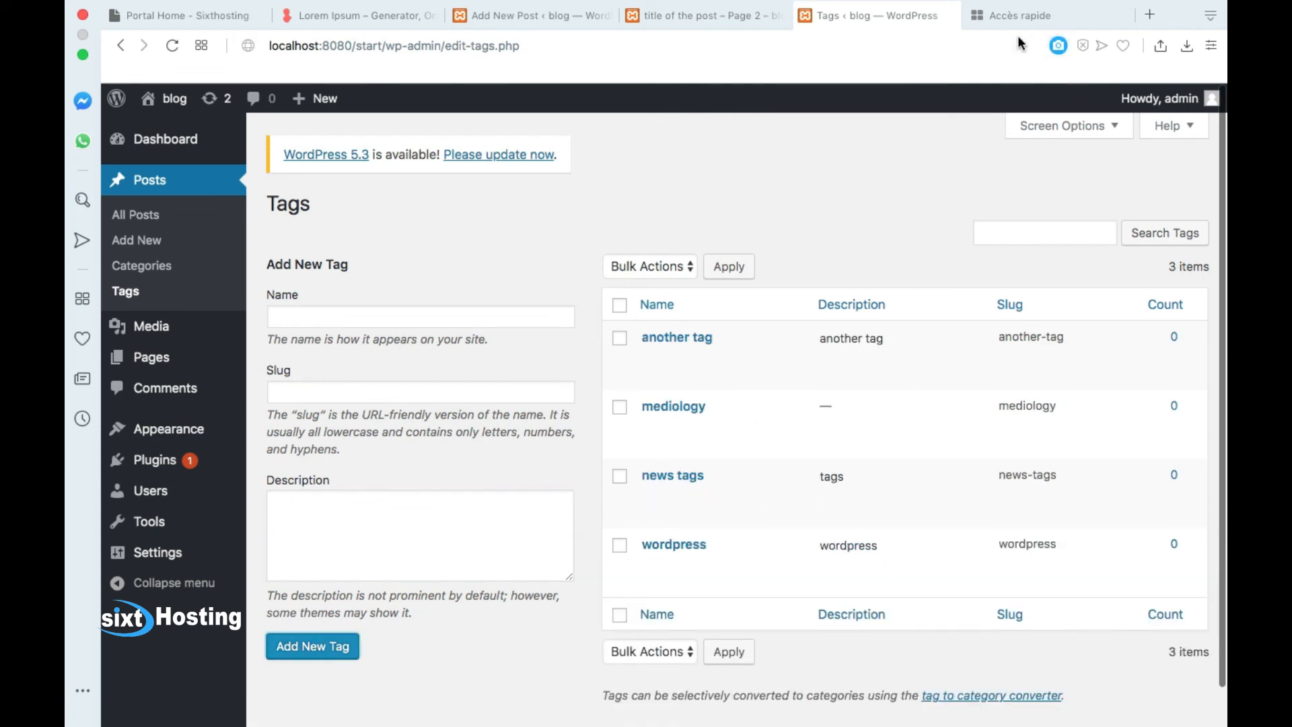
click(1006, 17)
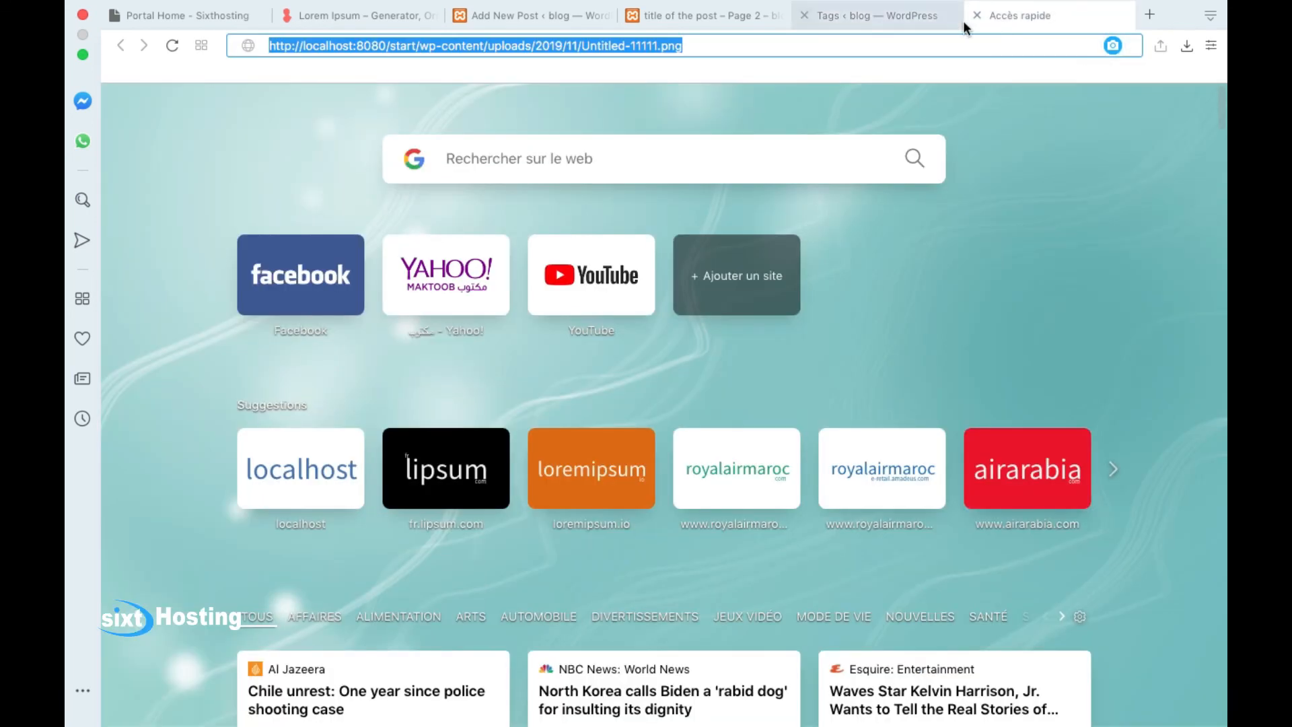
Step: Go back to the new post in the editor and reload it
click(721, 16)
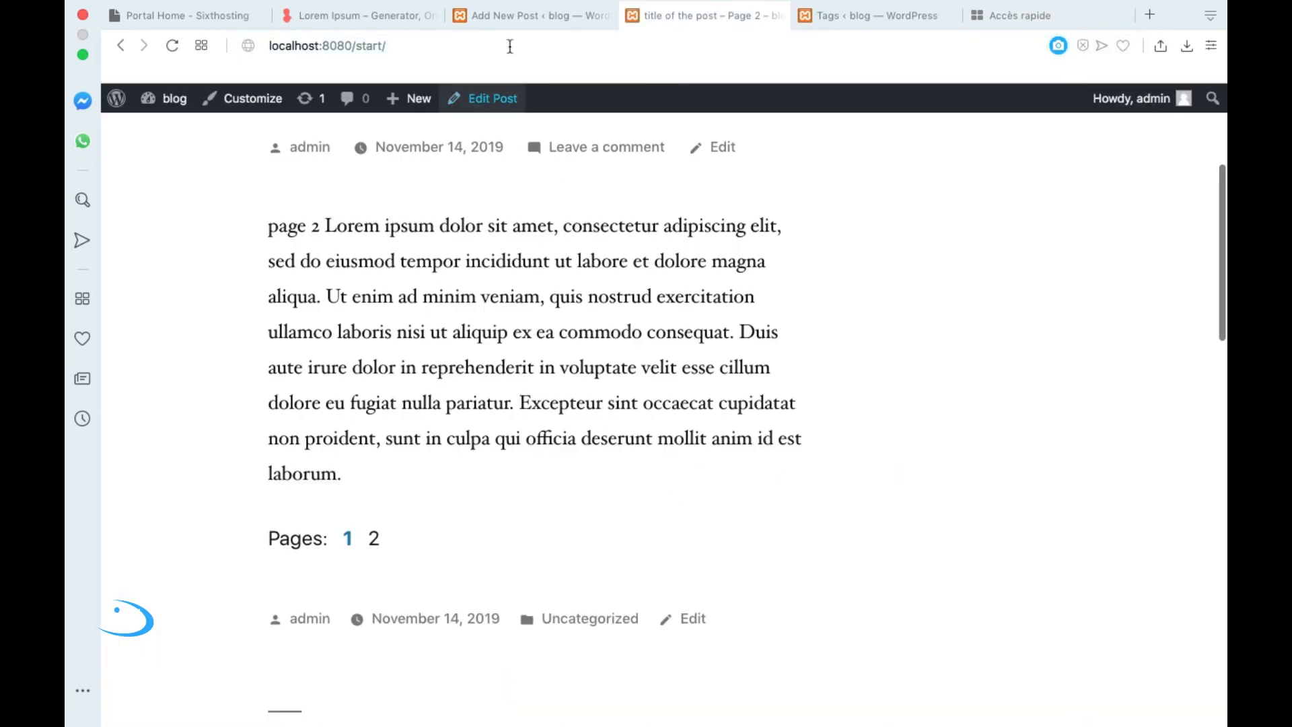
click(506, 20)
scroll(1076, 572, down, 5)
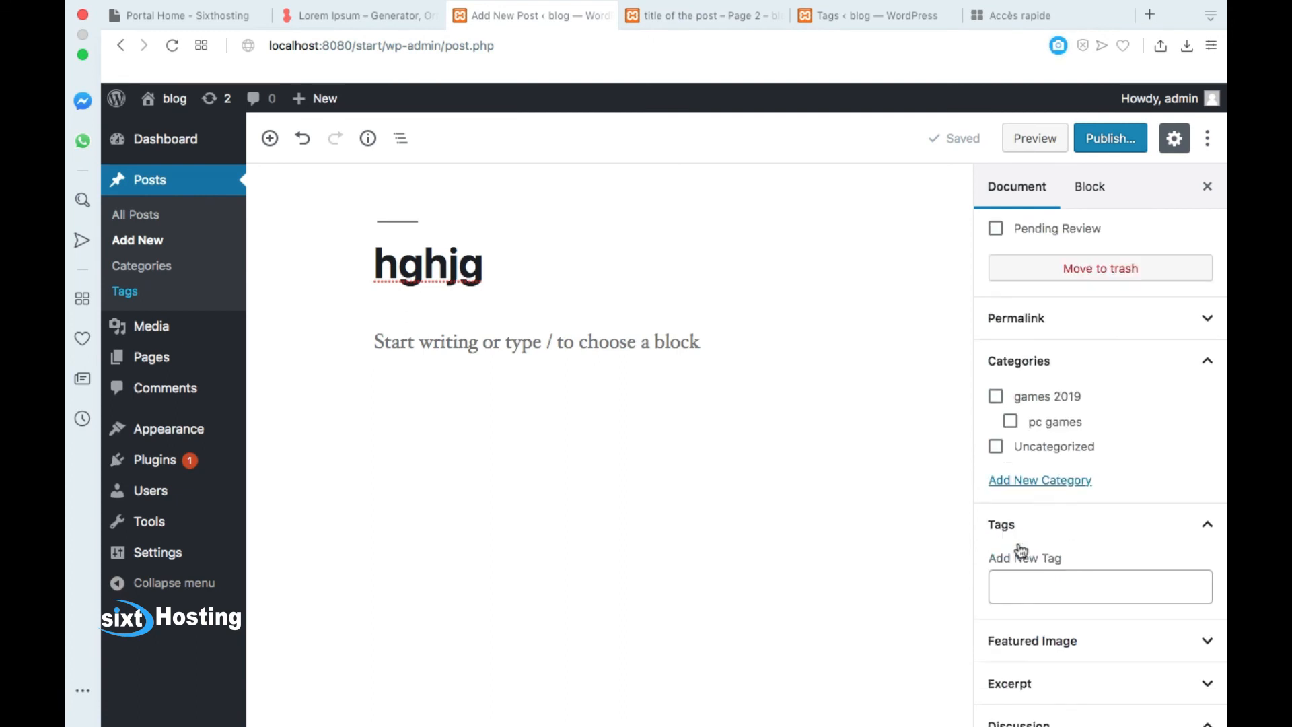
click(1002, 524)
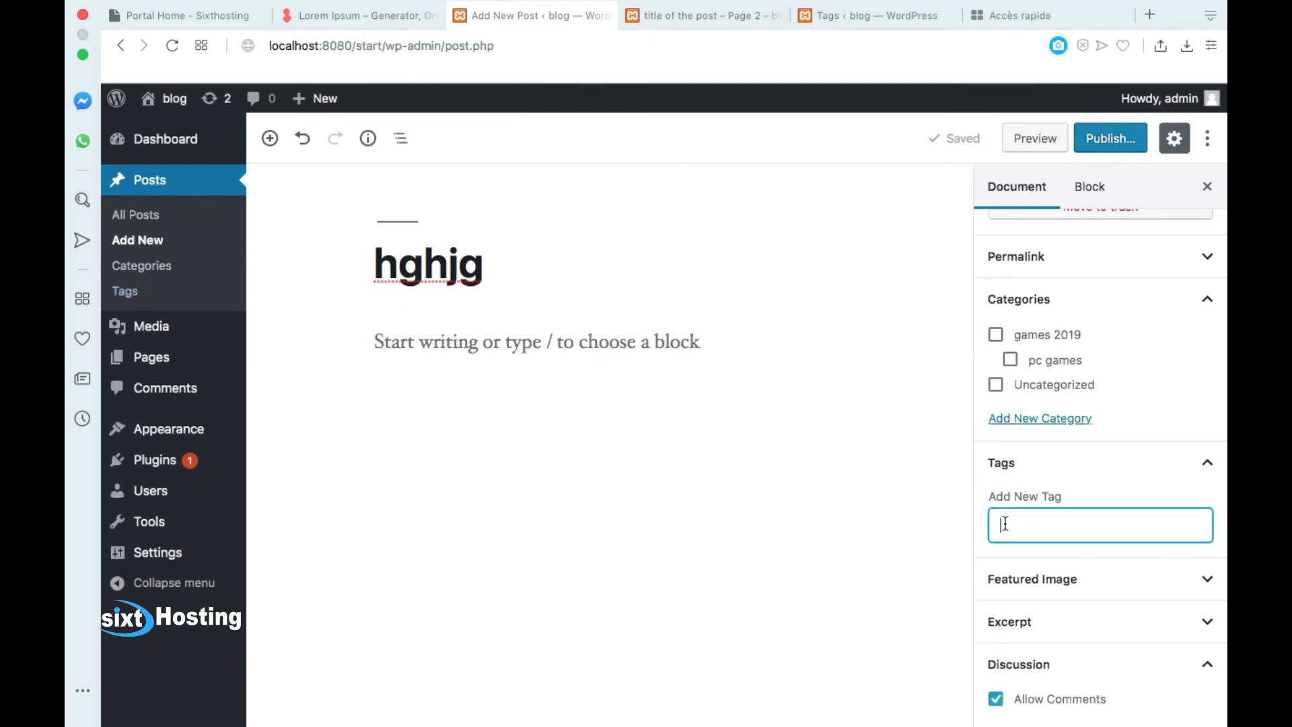
click(172, 46)
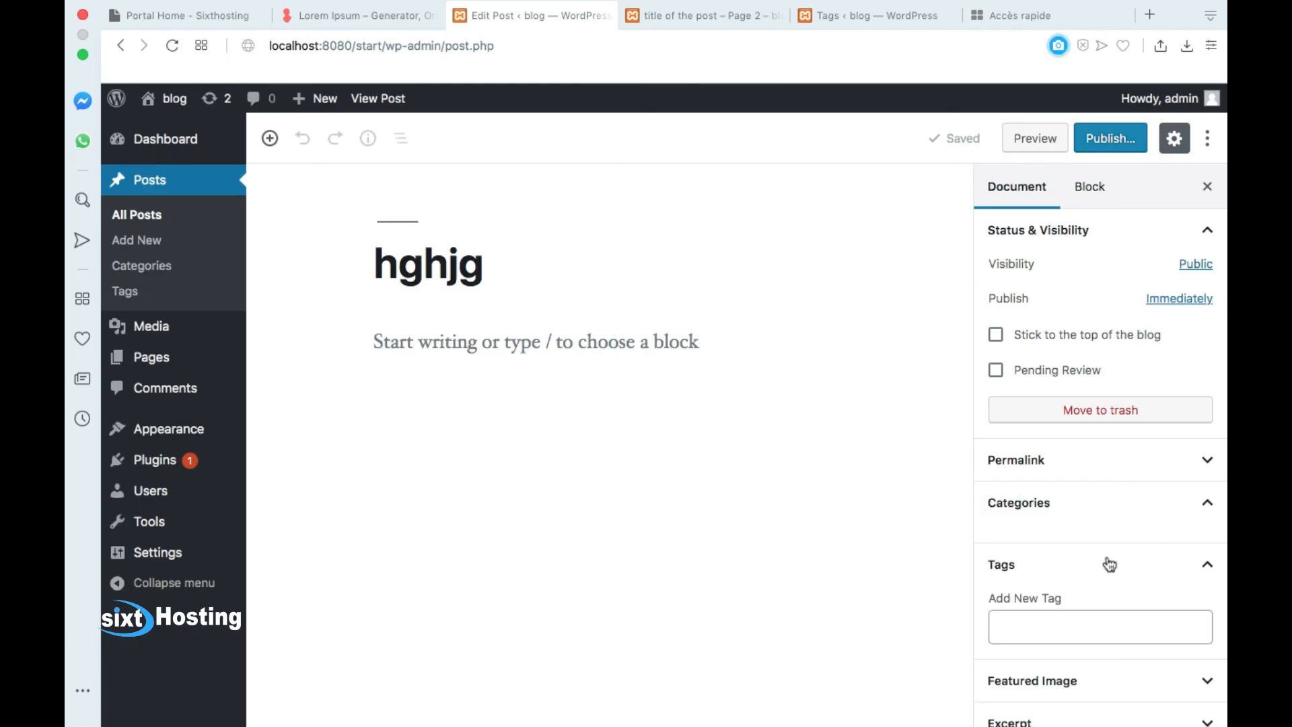
Step: Add the existing tag 'another tag' to the post from the 'an' suggestion
click(1012, 624)
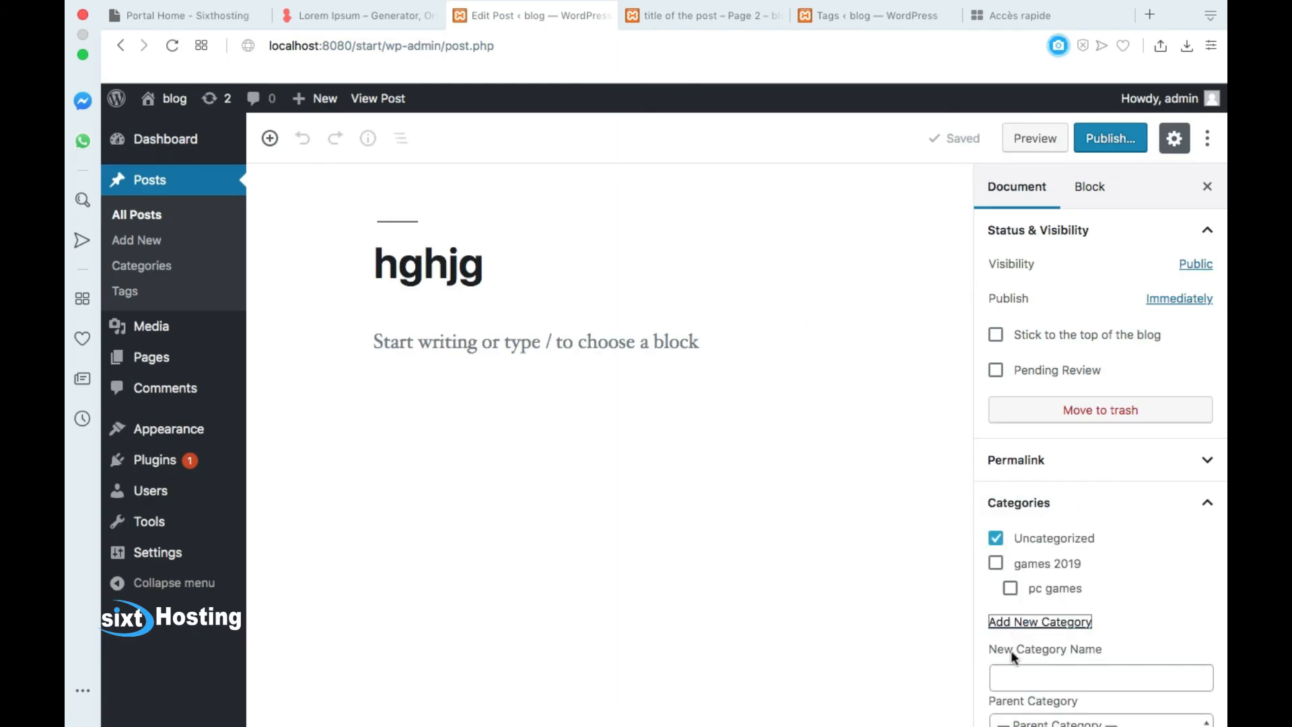
click(1211, 500)
click(1047, 611)
text(an)
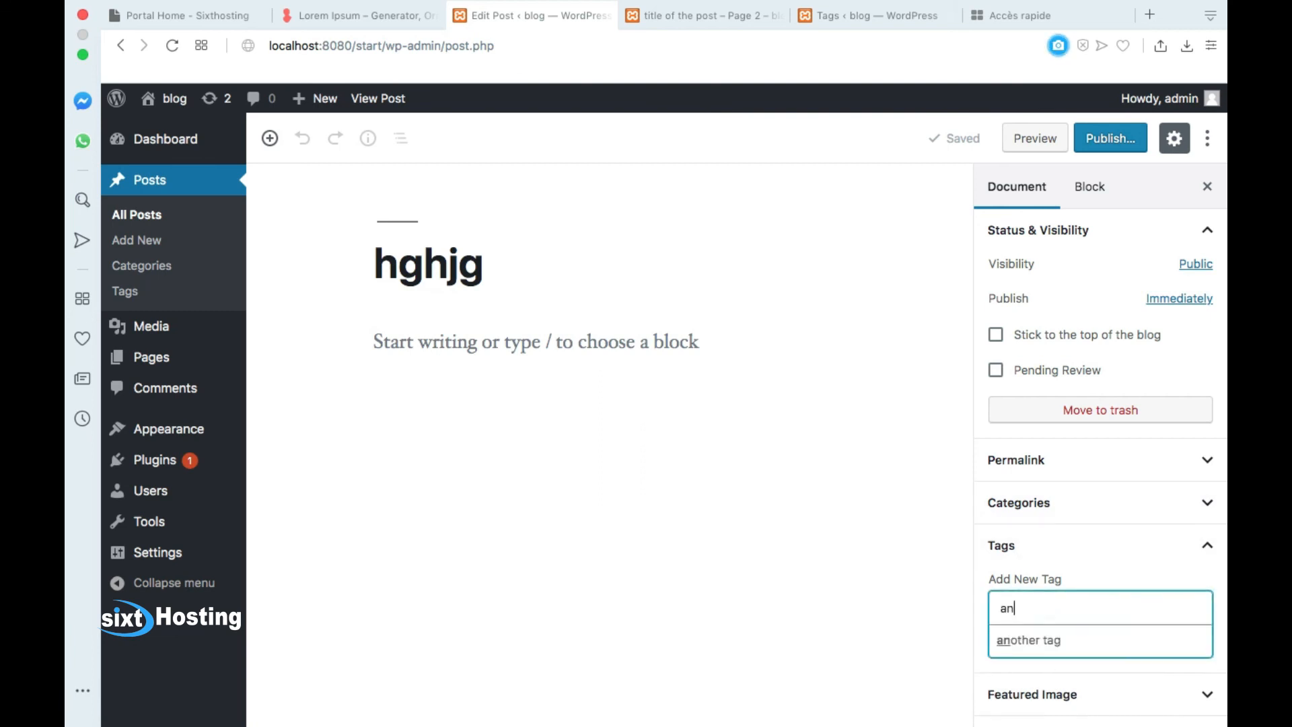
click(1050, 640)
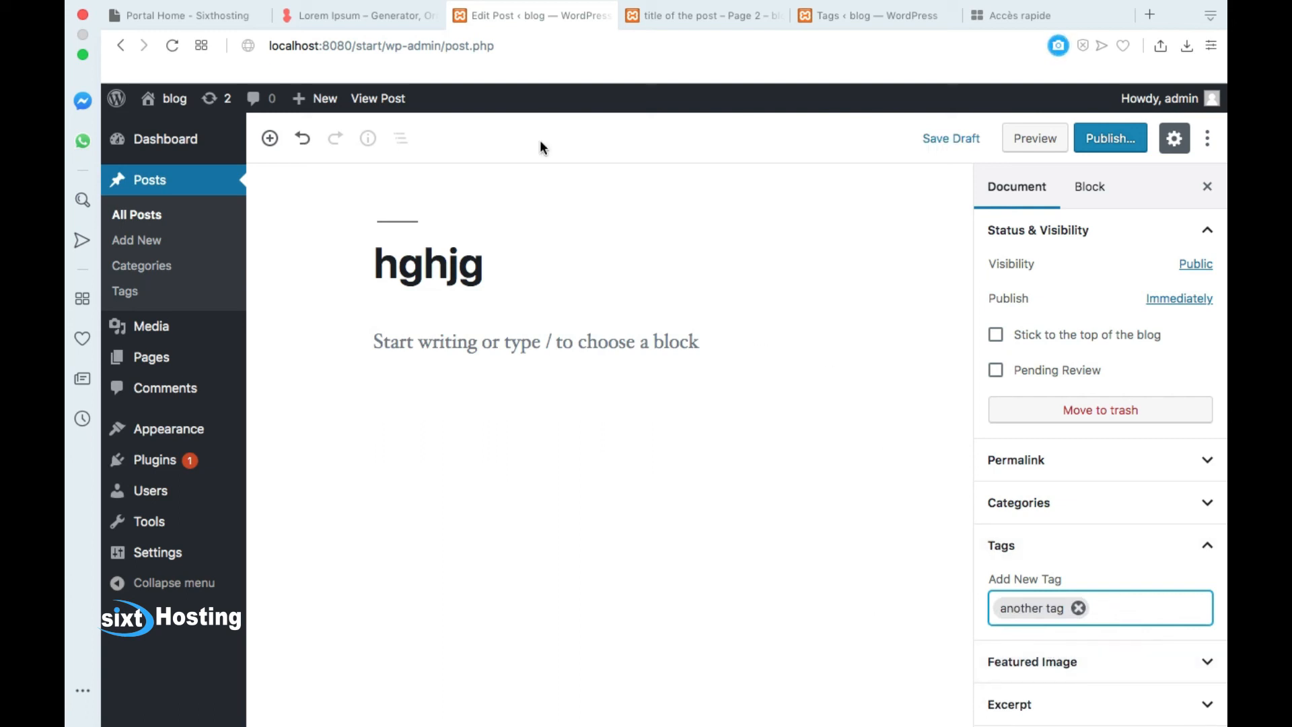
click(713, 20)
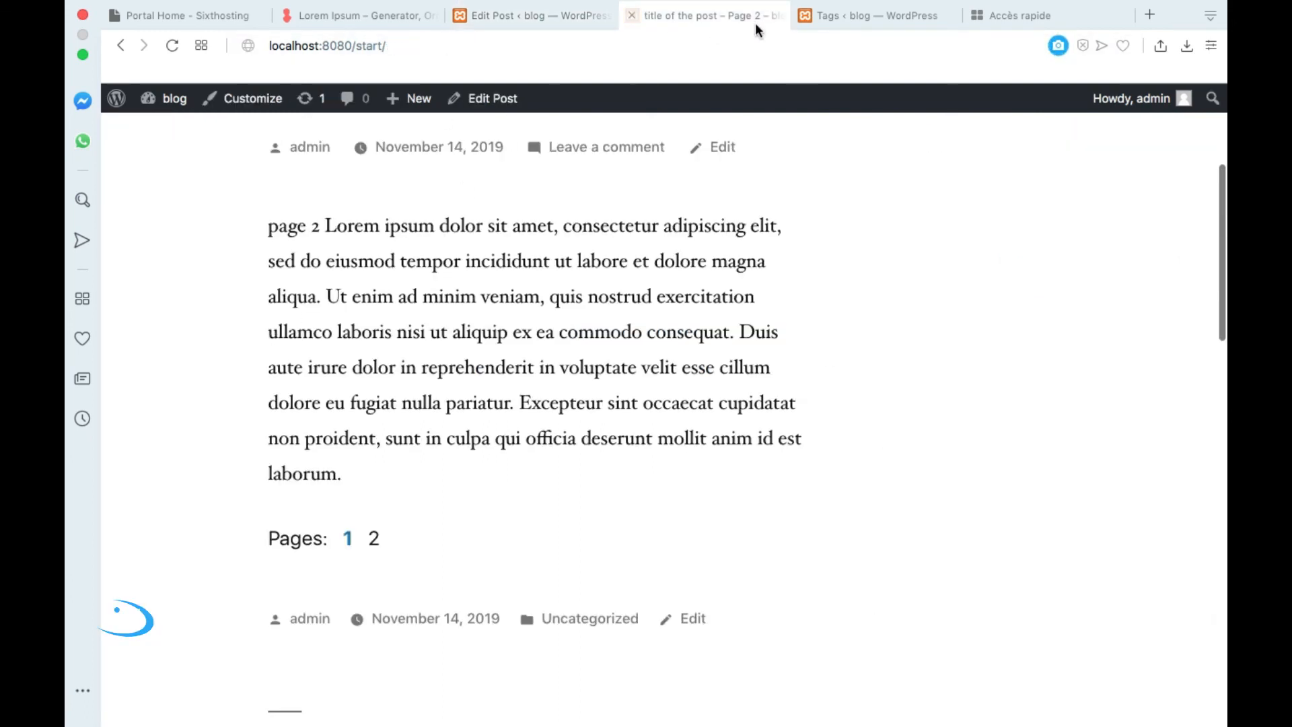
Step: Return to the Tags admin page showing another tag, mediology, news tags and wordpress
click(875, 14)
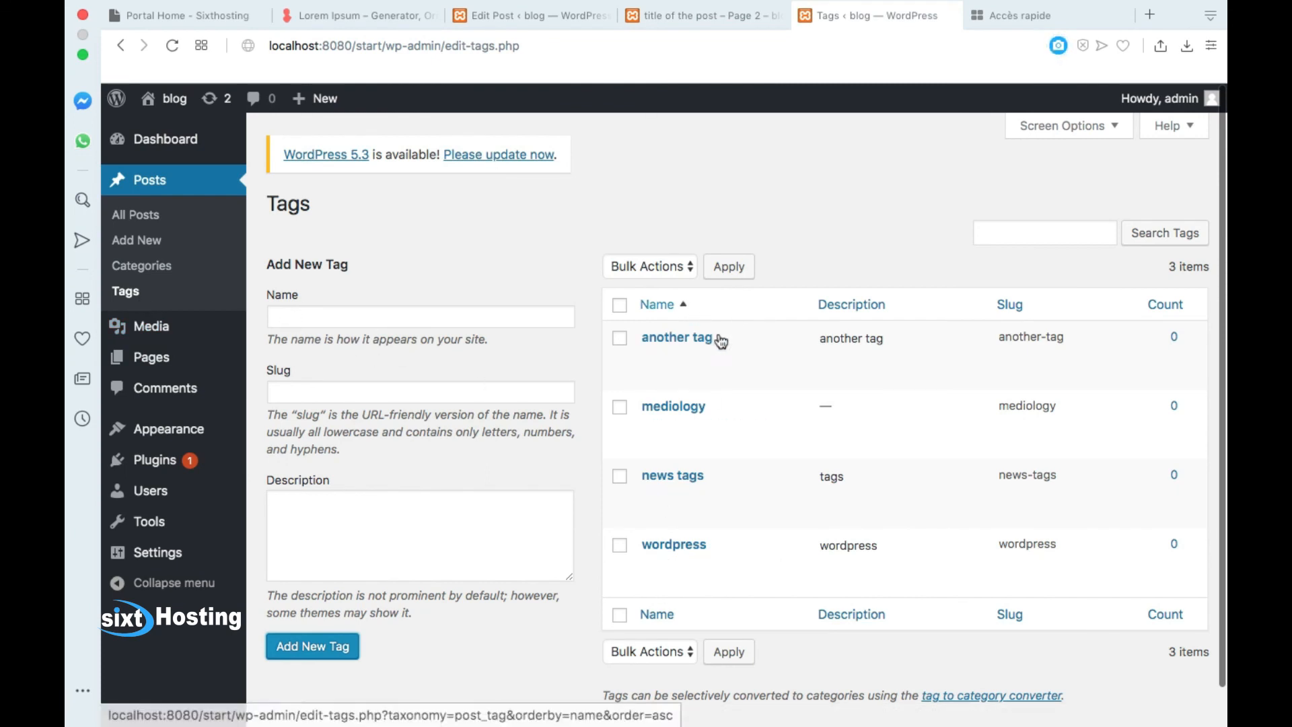
mouse_move(681, 369)
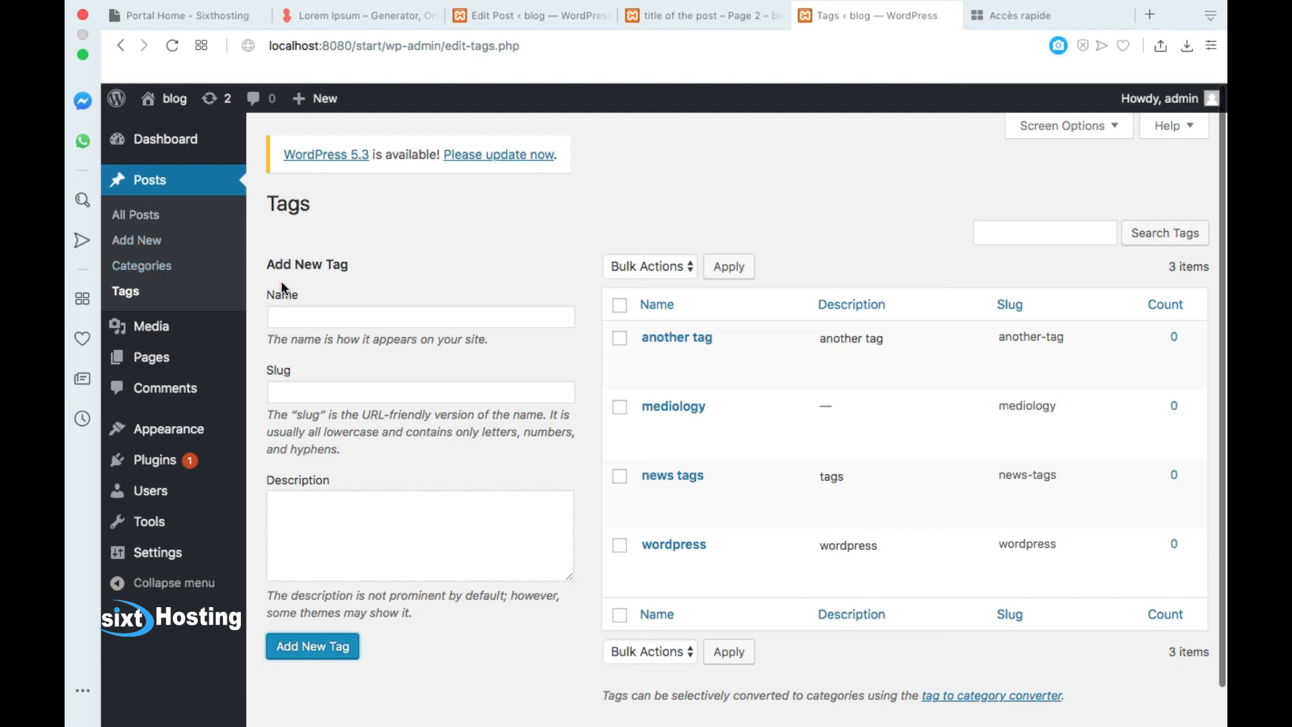
key(XF86AudioRaiseVolume)
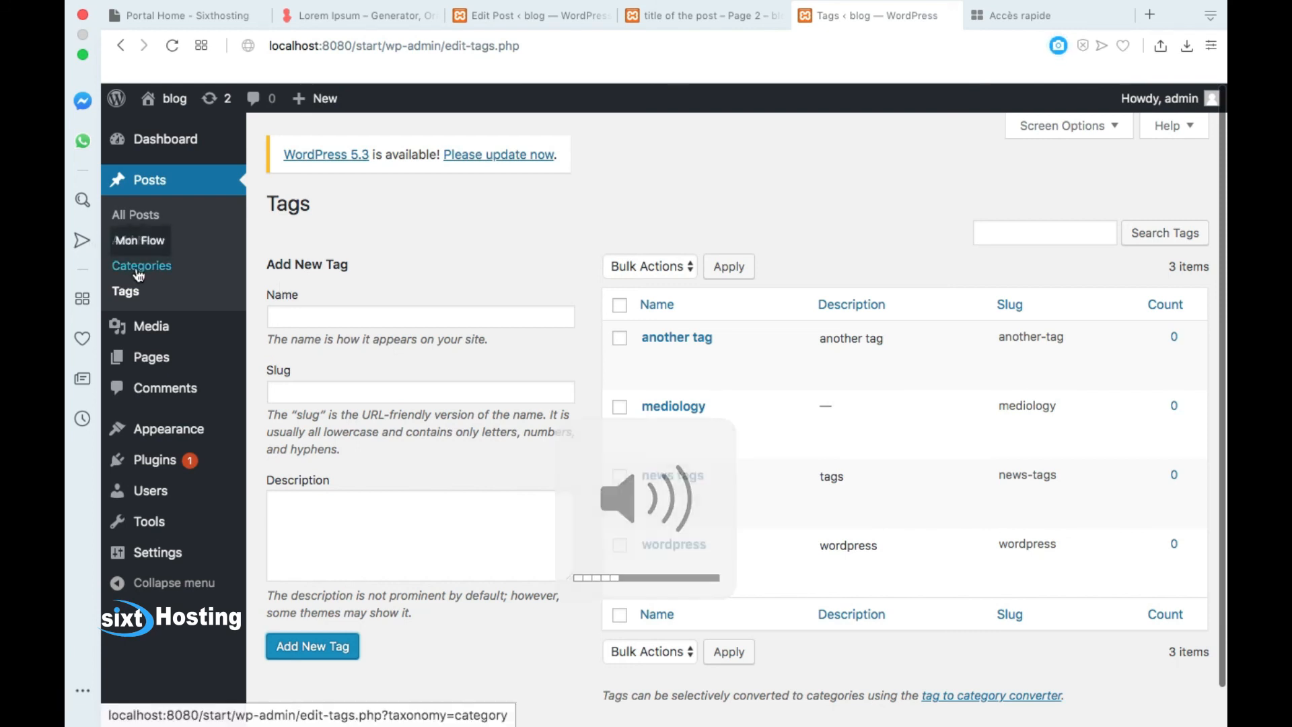